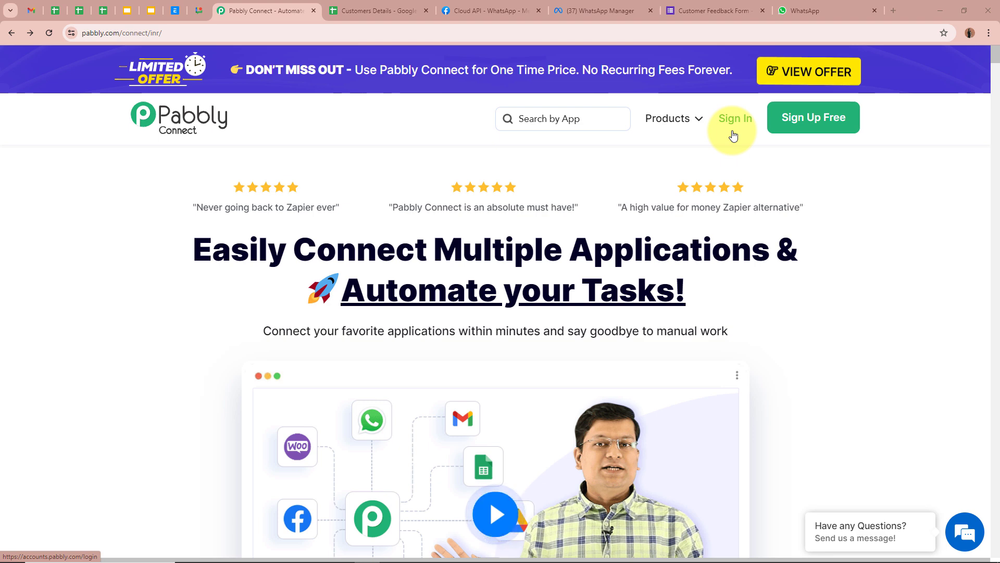
- Sign in to Pabbly and launch Pabbly Connect from the All Pabbly Apps page
click(817, 135)
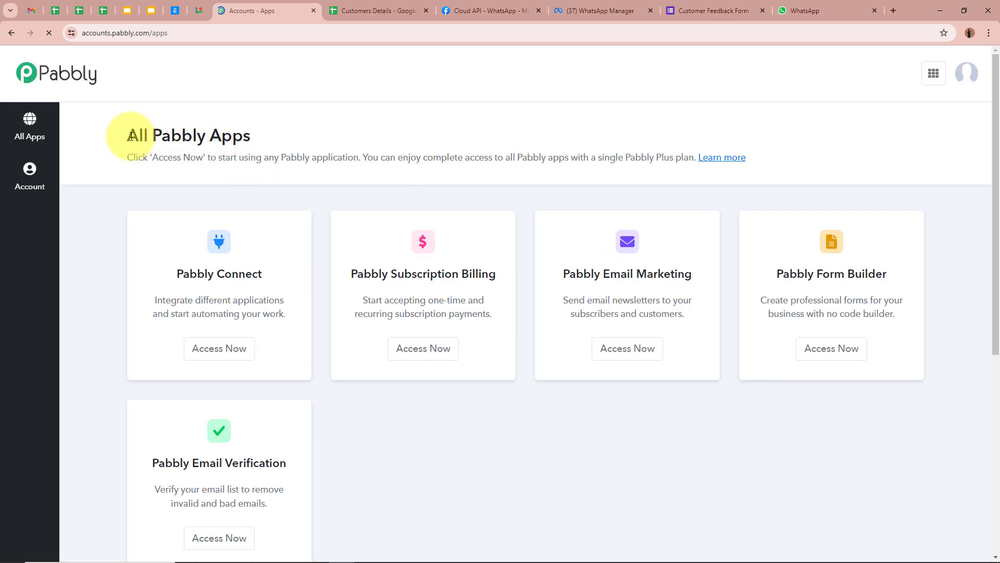
drag(129, 134, 357, 134)
click(358, 134)
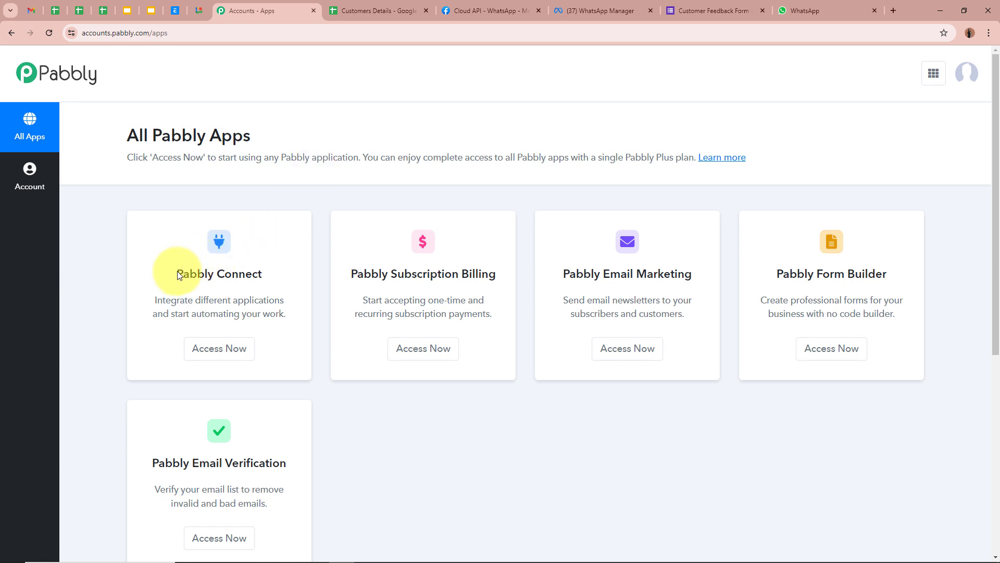
drag(177, 275, 265, 271)
click(218, 349)
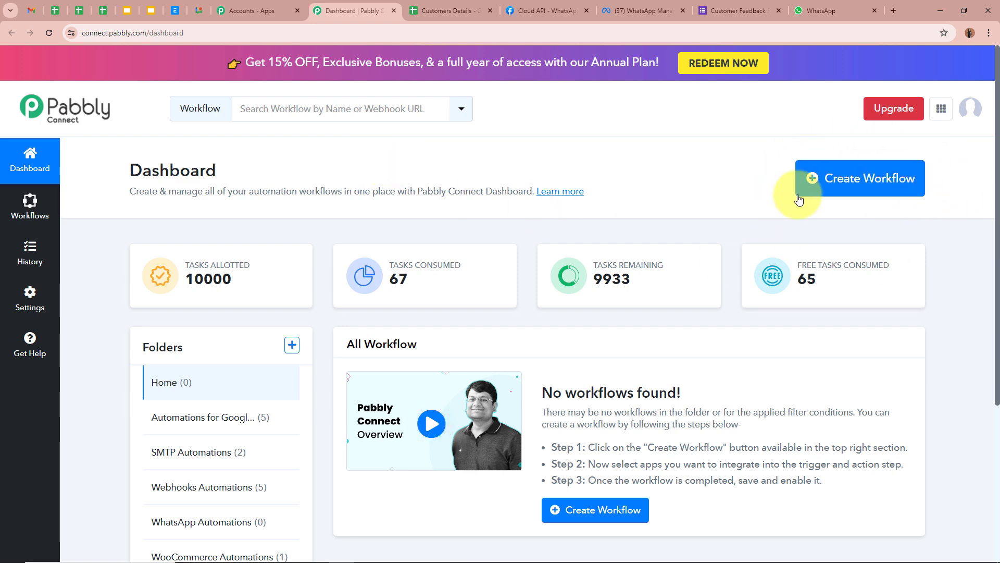
- Create the workflow 'How to Automatically Send Feedback Forms to Customers via WhatsApp' in the WhatsApp Automations folder
click(899, 173)
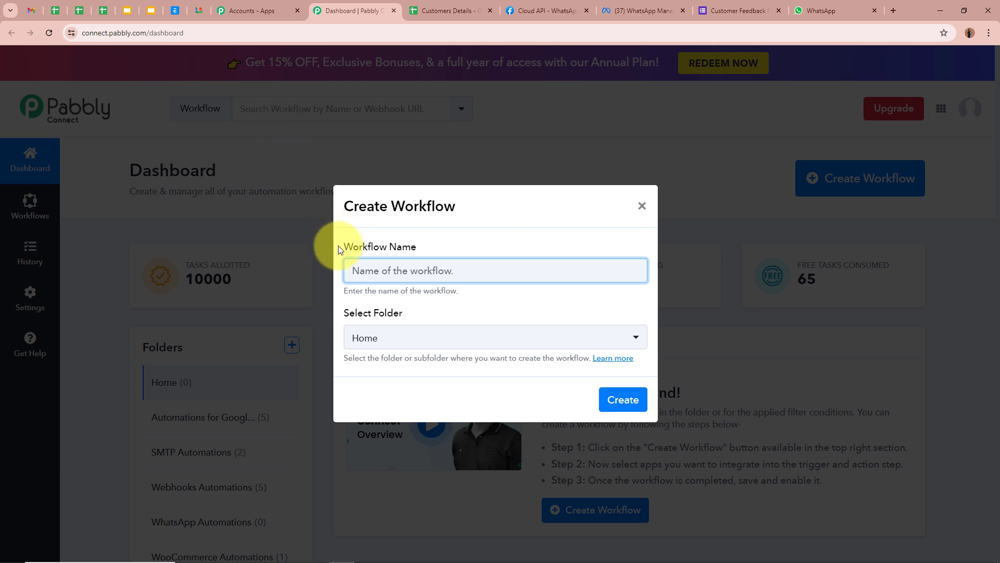
drag(339, 247, 449, 254)
click(401, 269)
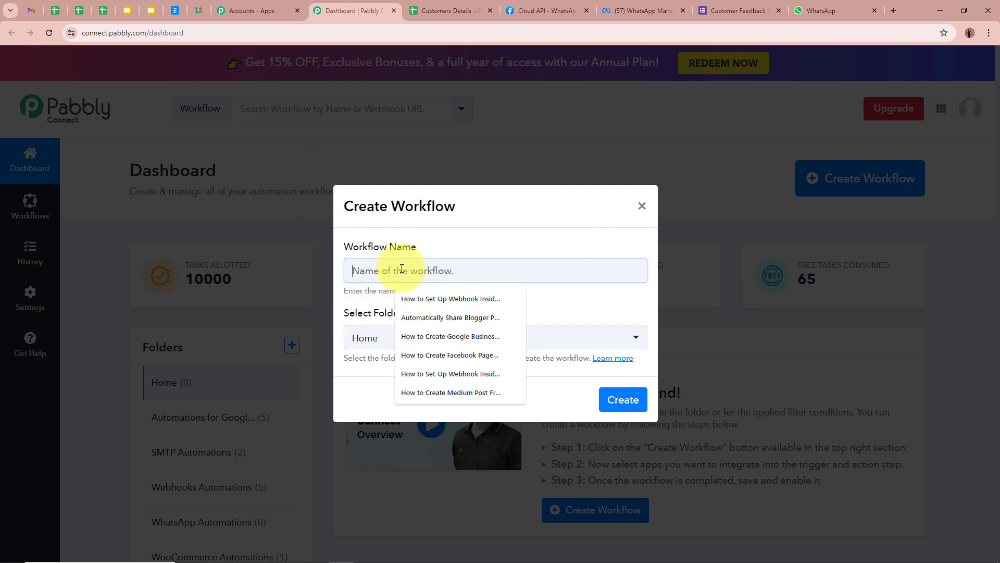
text(How to Automatically Send Feedback Forms to Customers via WhatsApp)
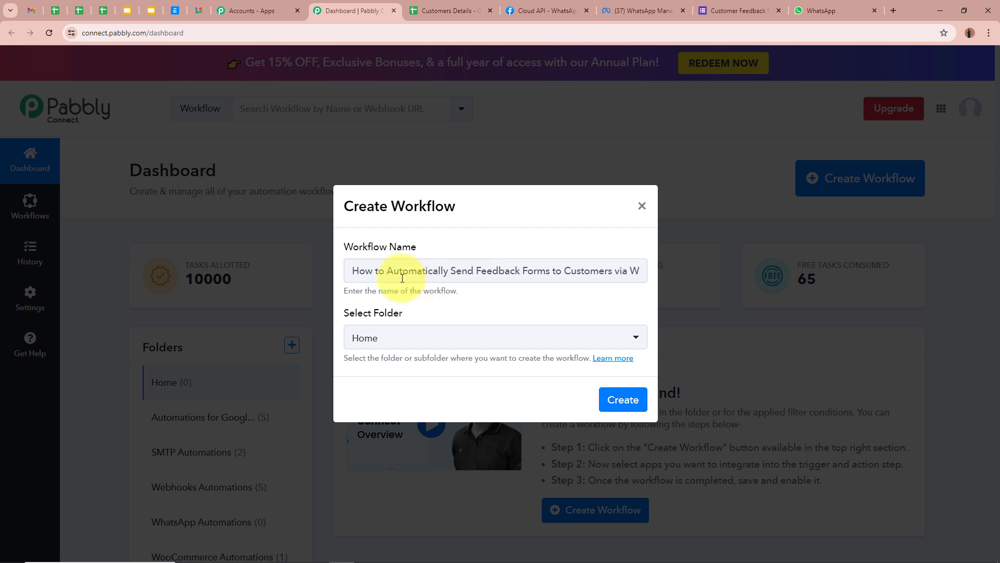
drag(359, 270, 653, 268)
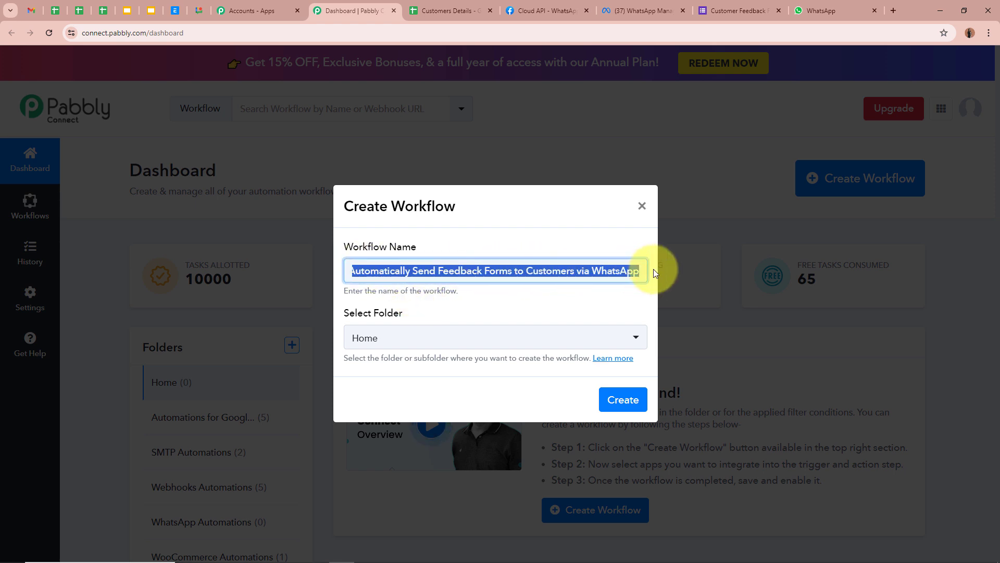
click(531, 309)
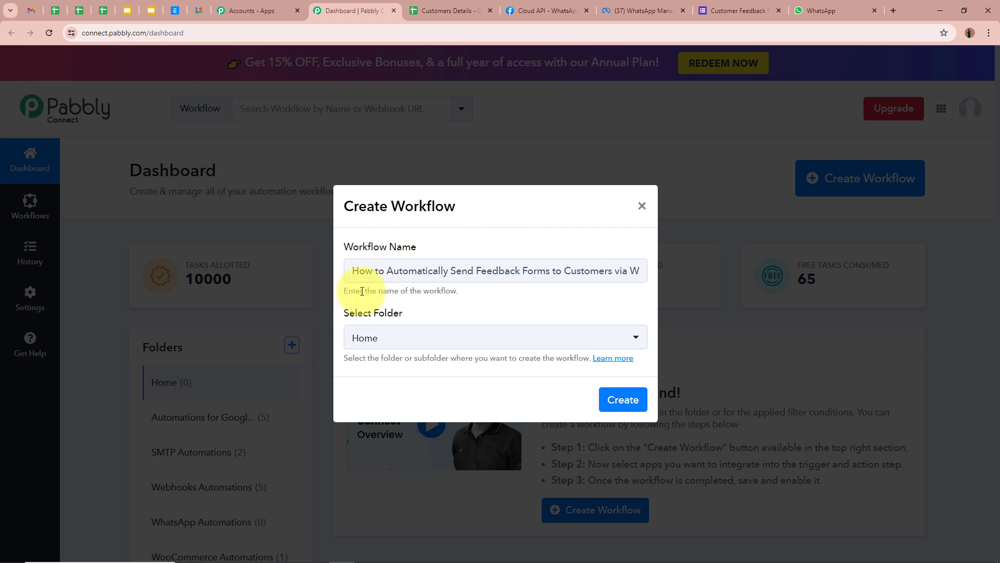
drag(345, 313, 435, 314)
click(432, 314)
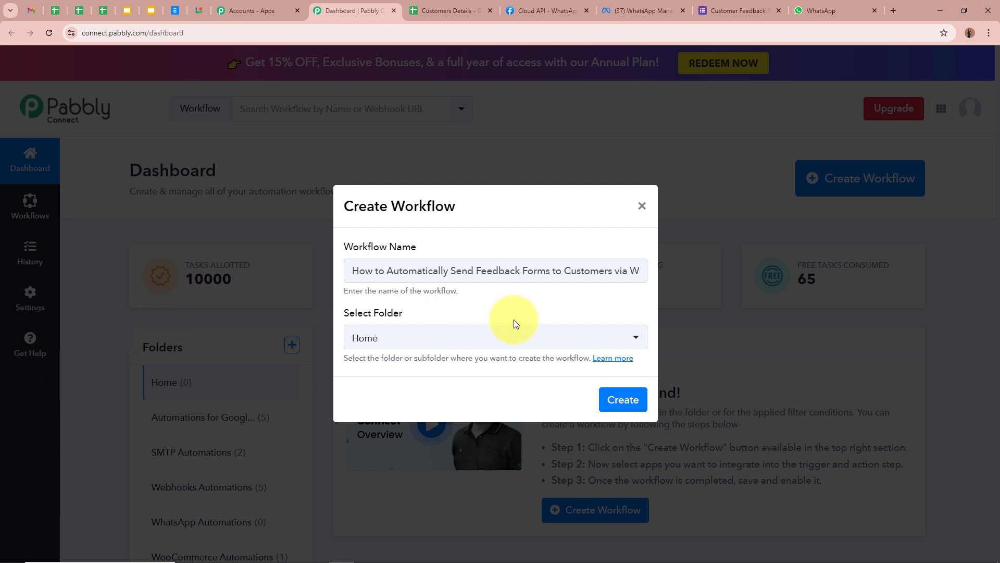
click(463, 338)
click(452, 493)
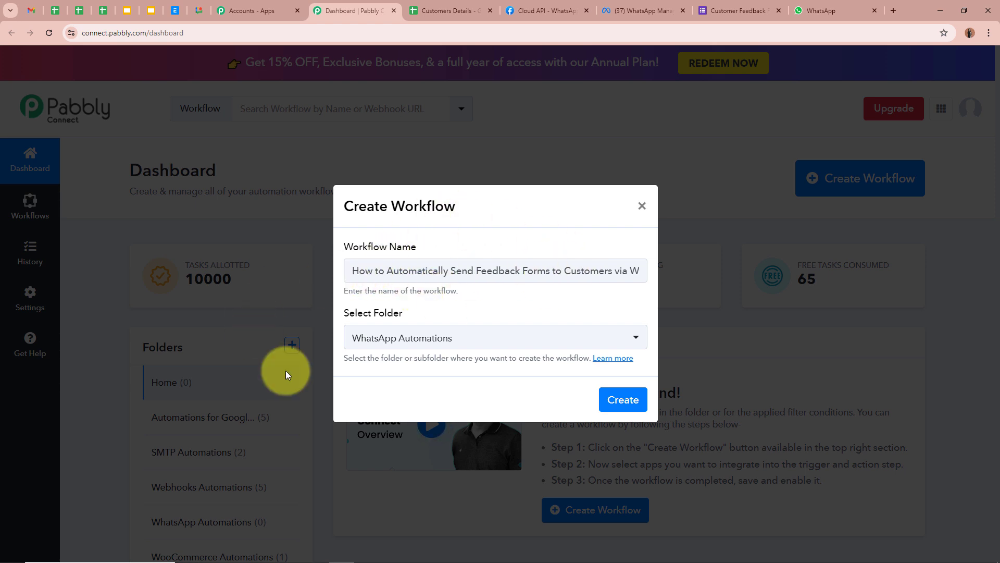
click(621, 400)
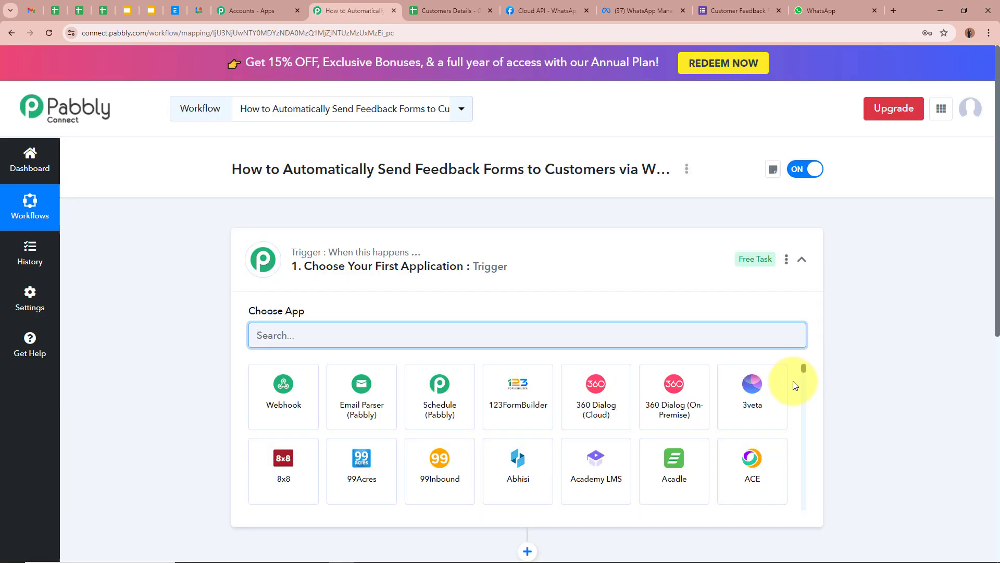
- Search 'Google' and pick Google Sheets as the trigger app, then switch to Customers Details
drag(233, 168, 616, 165)
click(614, 245)
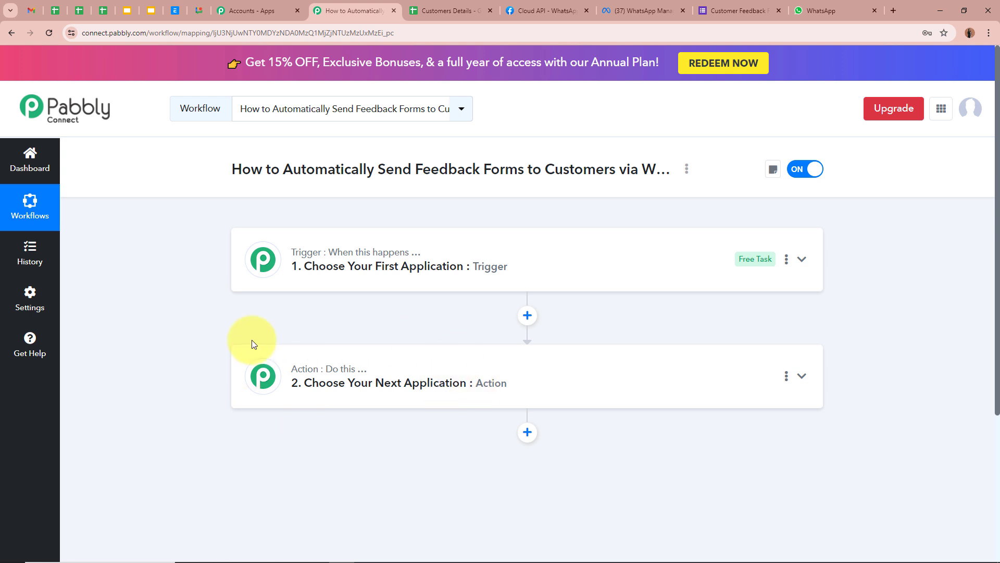
click(801, 259)
click(446, 328)
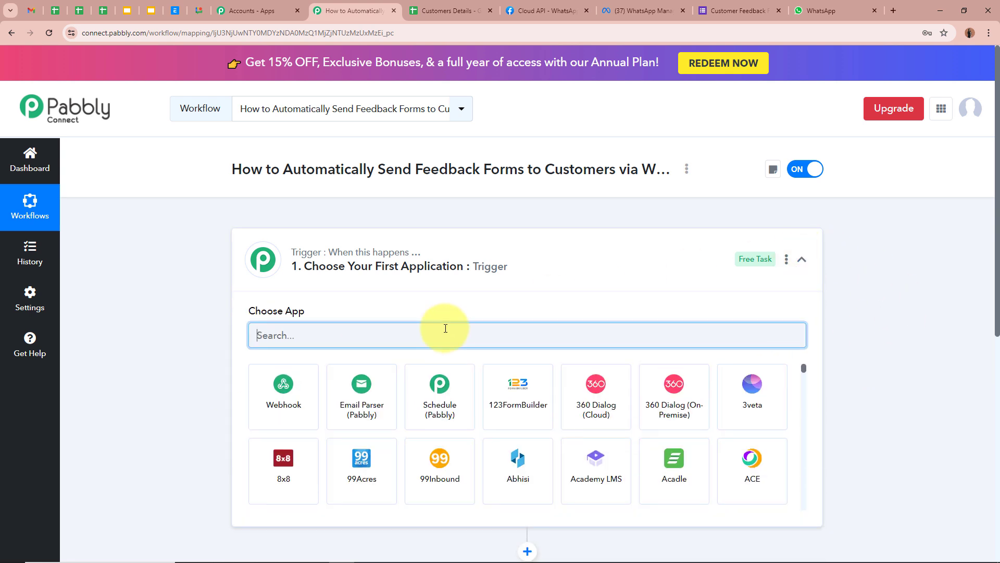
text(Goo)
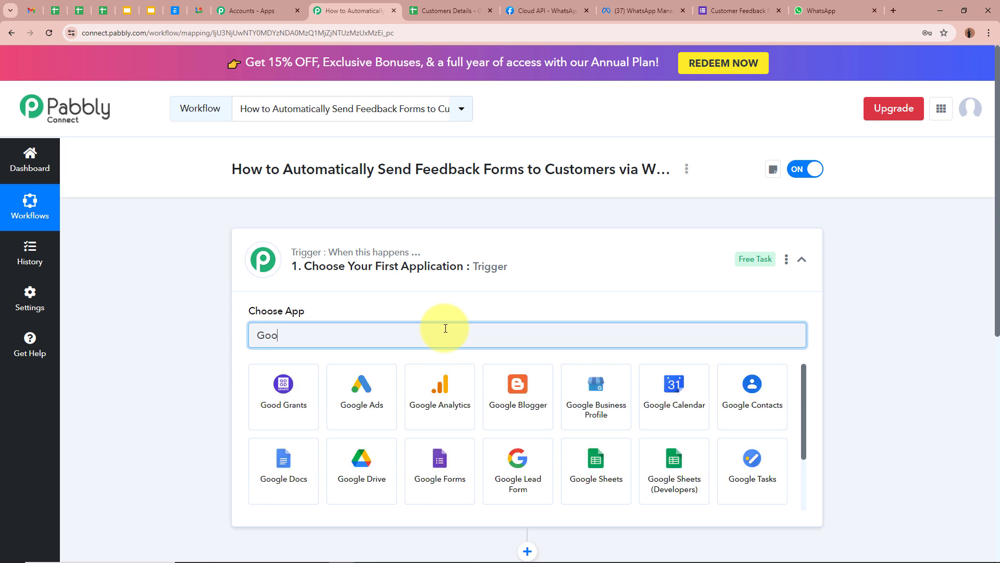
text(gle)
click(543, 466)
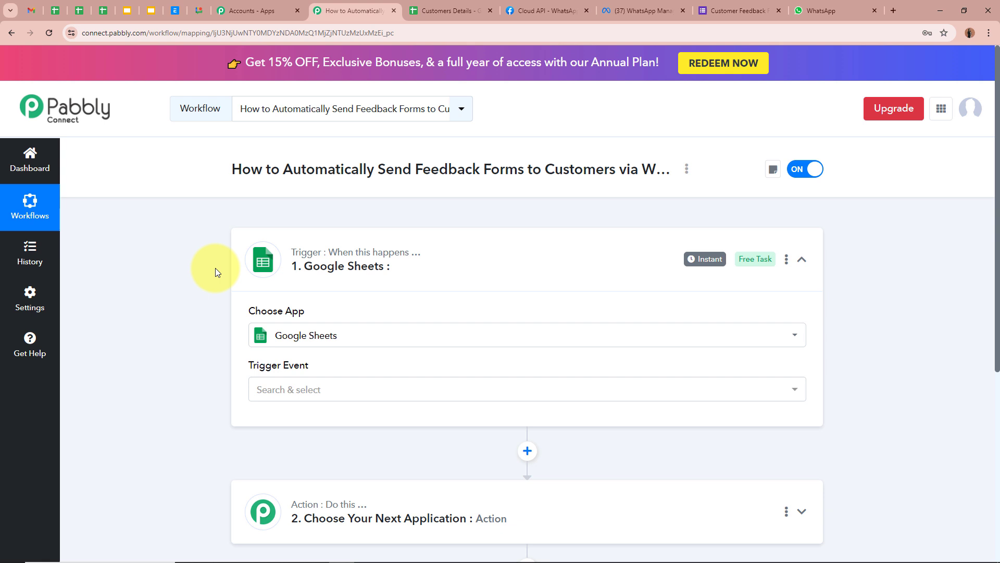
click(469, 14)
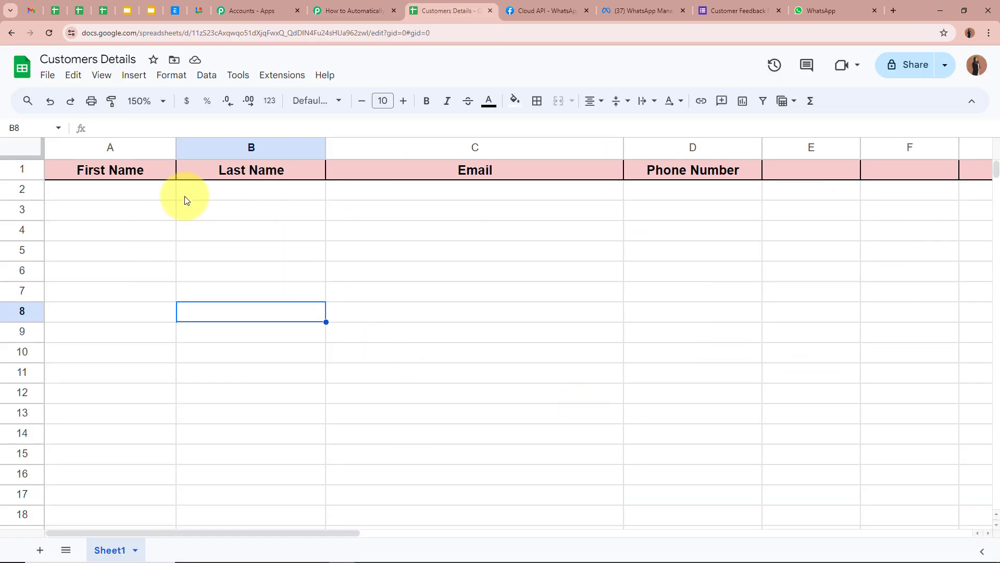
- Look over the empty First Name, Last Name, Email and Phone Number columns, then return to Pabbly
click(224, 175)
click(233, 189)
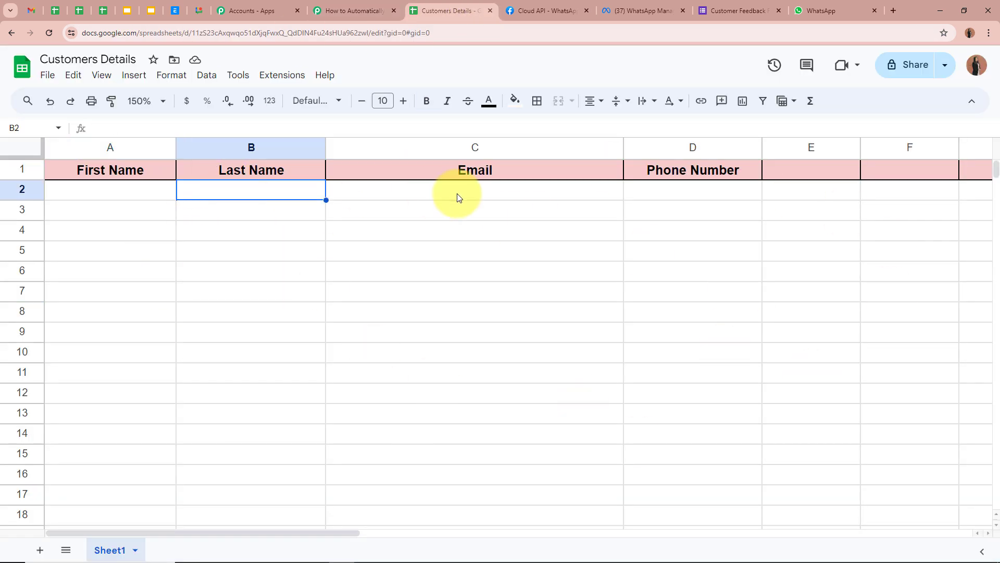
click(457, 193)
click(729, 194)
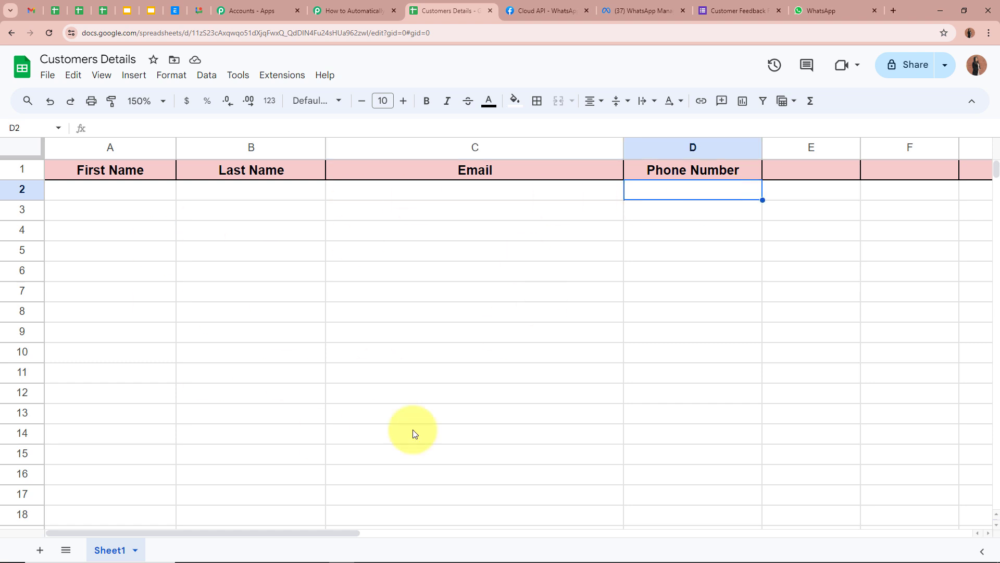
click(97, 191)
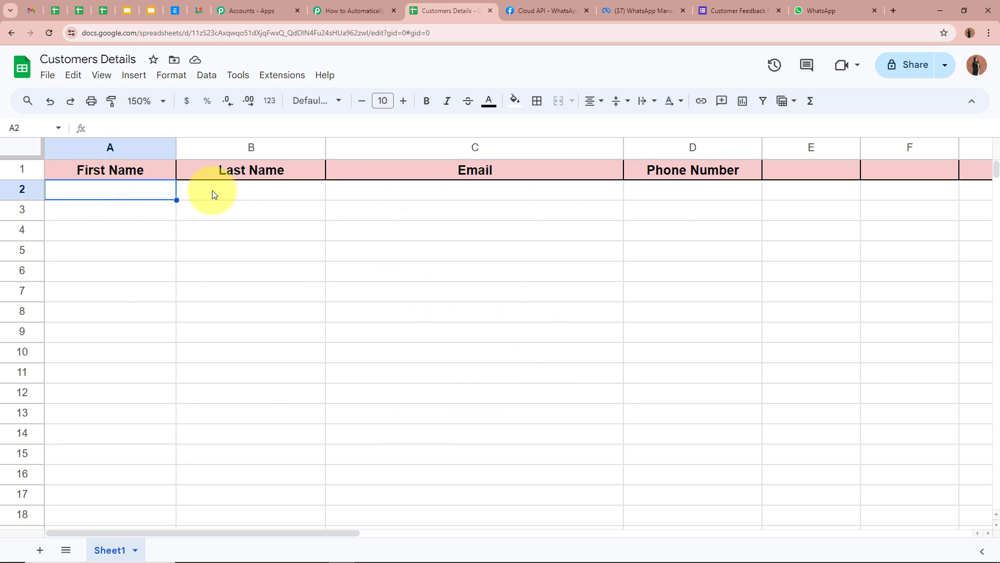
click(213, 191)
click(399, 193)
click(706, 196)
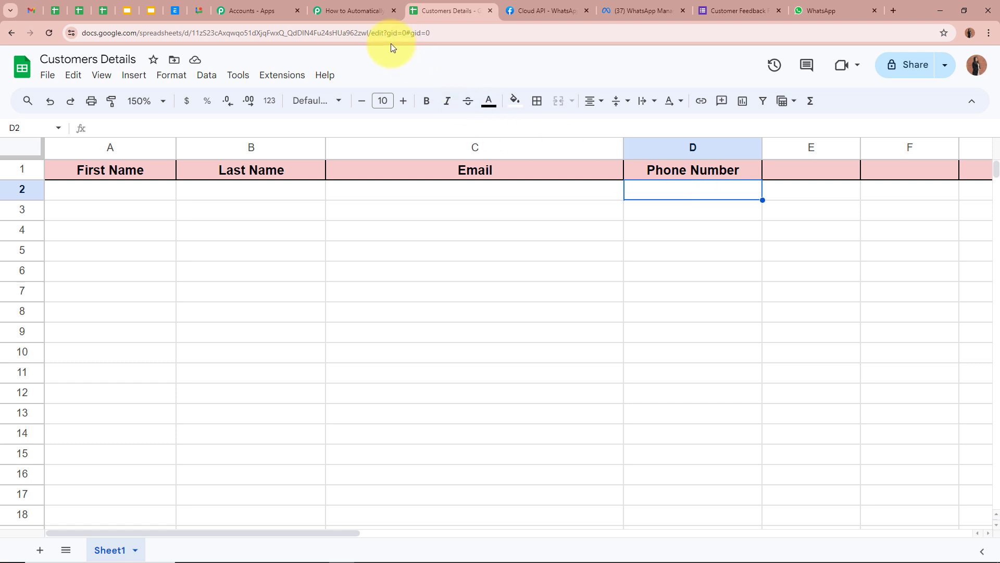
click(334, 10)
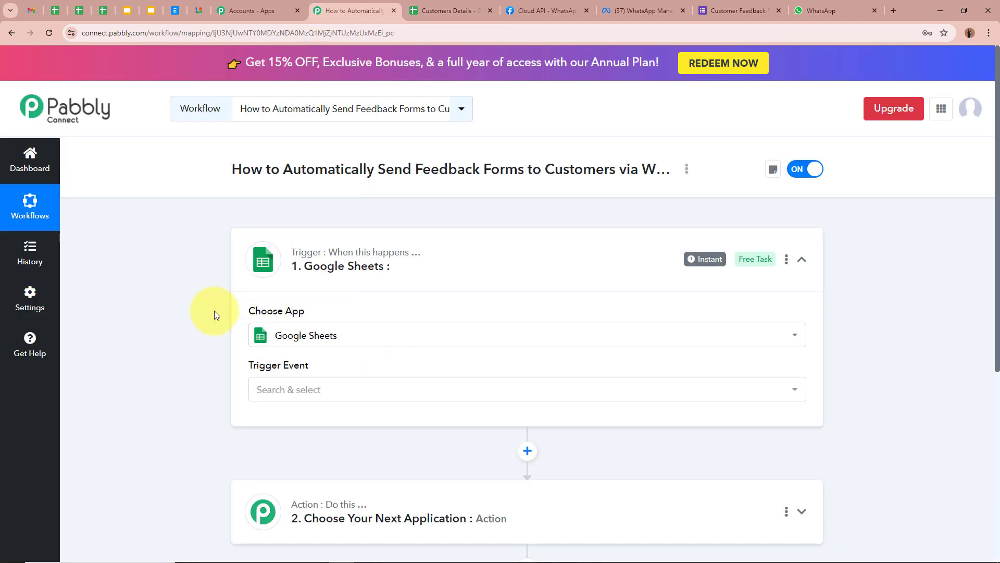
- Set the trigger event to New or Updated Spreadsheet Row, checking the sheet's columns along the way
click(413, 390)
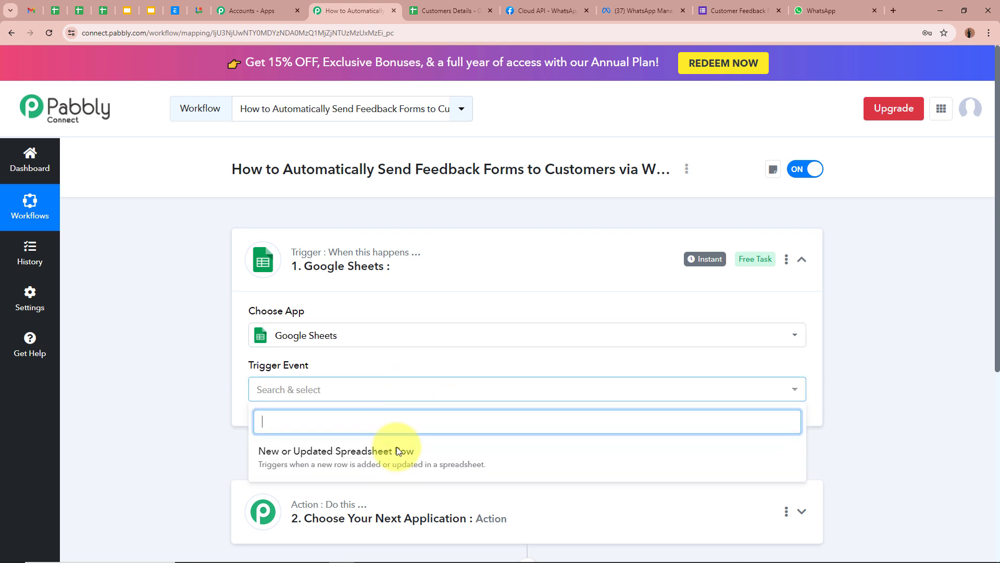
click(391, 447)
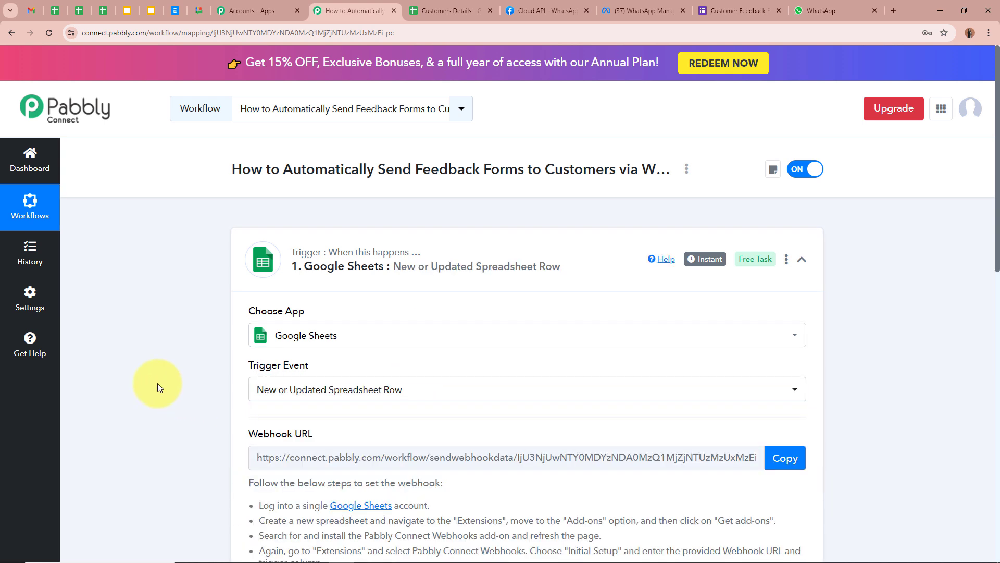
click(422, 11)
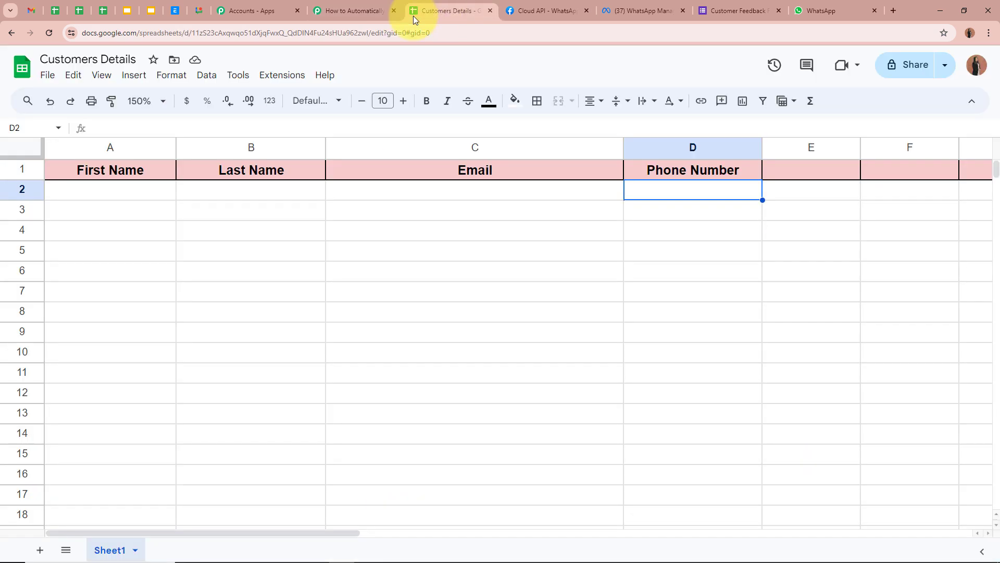
click(158, 194)
click(264, 188)
click(484, 189)
click(652, 189)
click(380, 7)
- Copy the trigger's webhook URL and switch to the Customers Details spreadsheet
scroll(189, 412, down, 4)
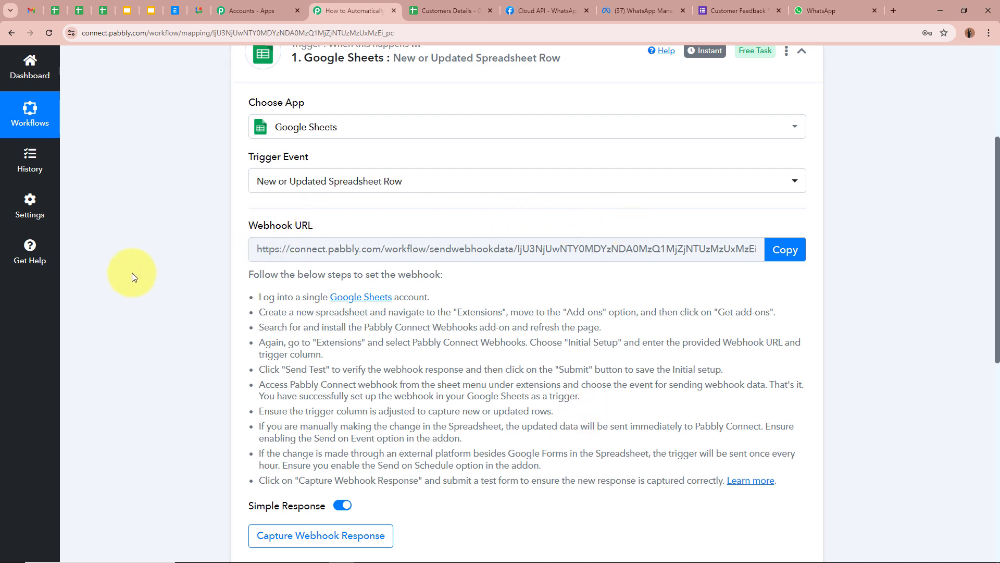
drag(260, 274, 453, 438)
click(452, 438)
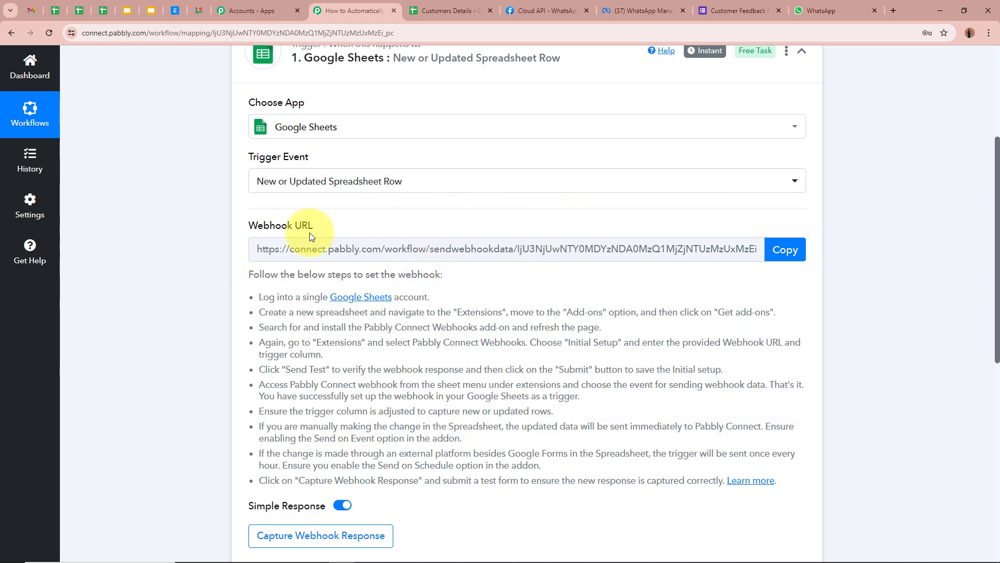
click(784, 250)
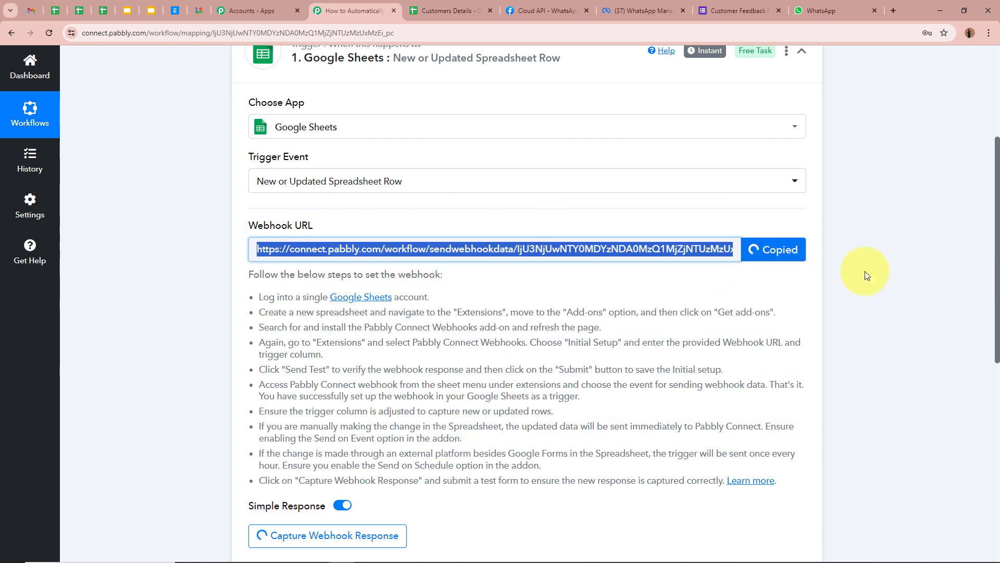
scroll(917, 298, up, 4)
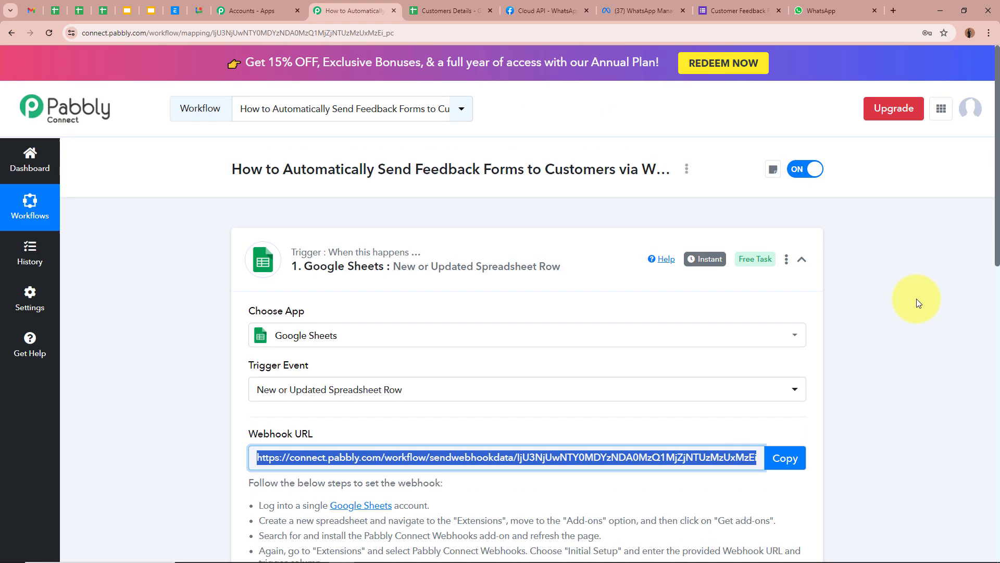
click(432, 10)
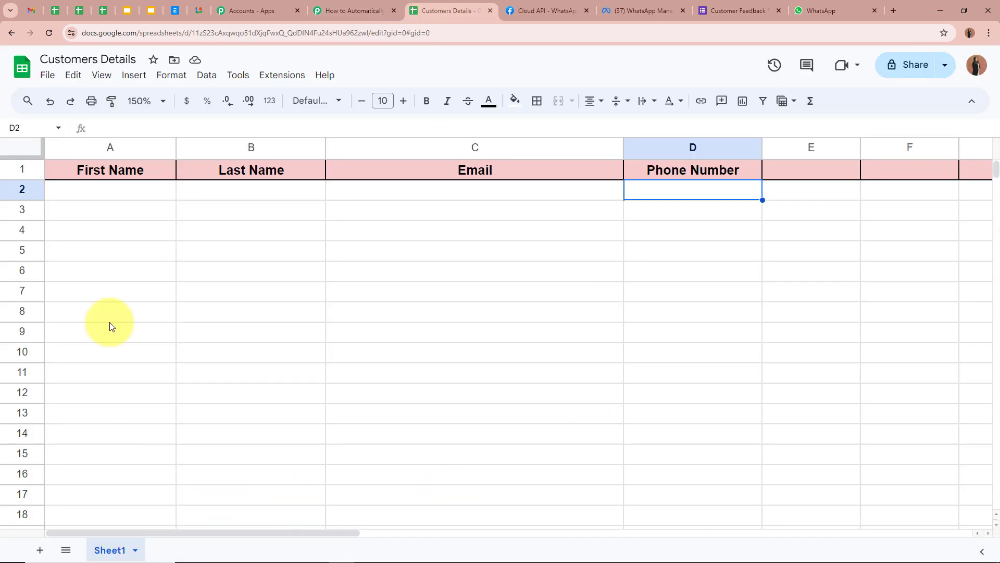
- Search the add-on Marketplace for 'Pabbly' and open the Pabbly Connect Webhooks listing
click(751, 269)
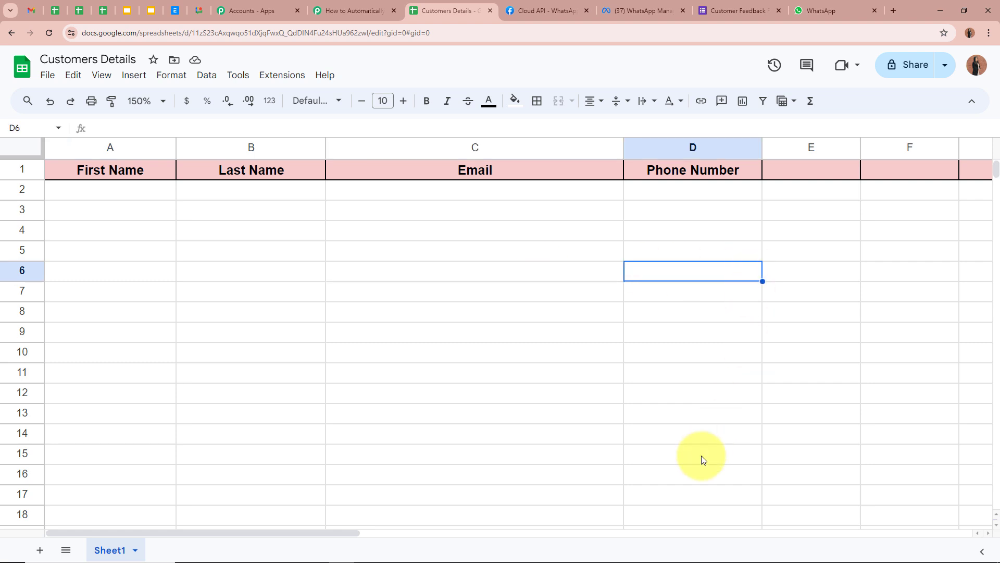
click(293, 78)
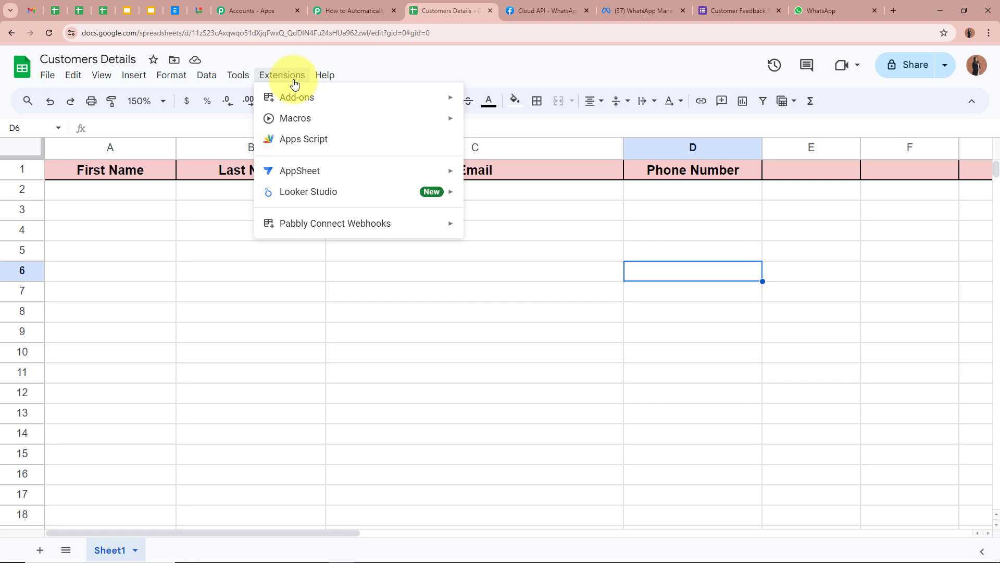
mouse_move(297, 97)
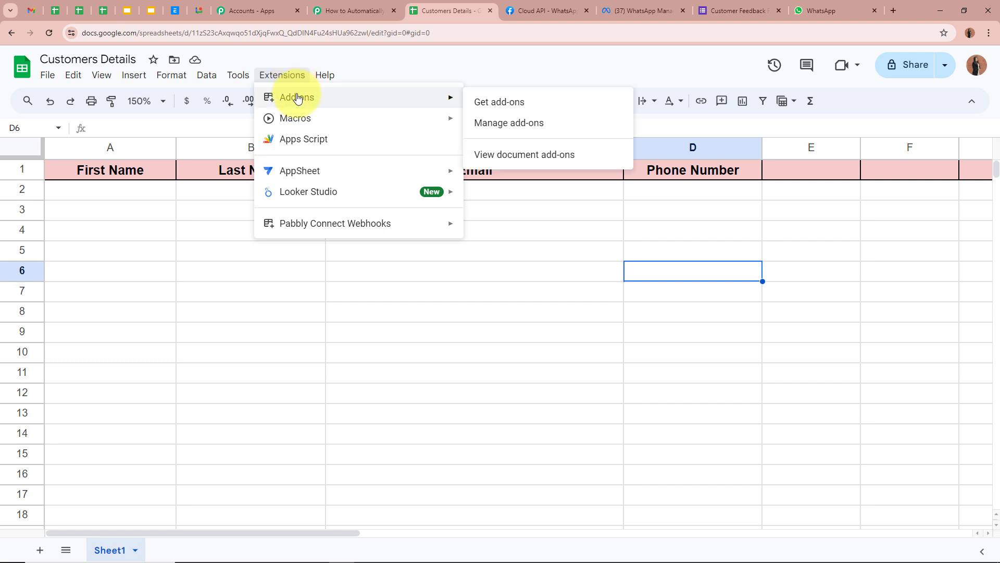
click(519, 102)
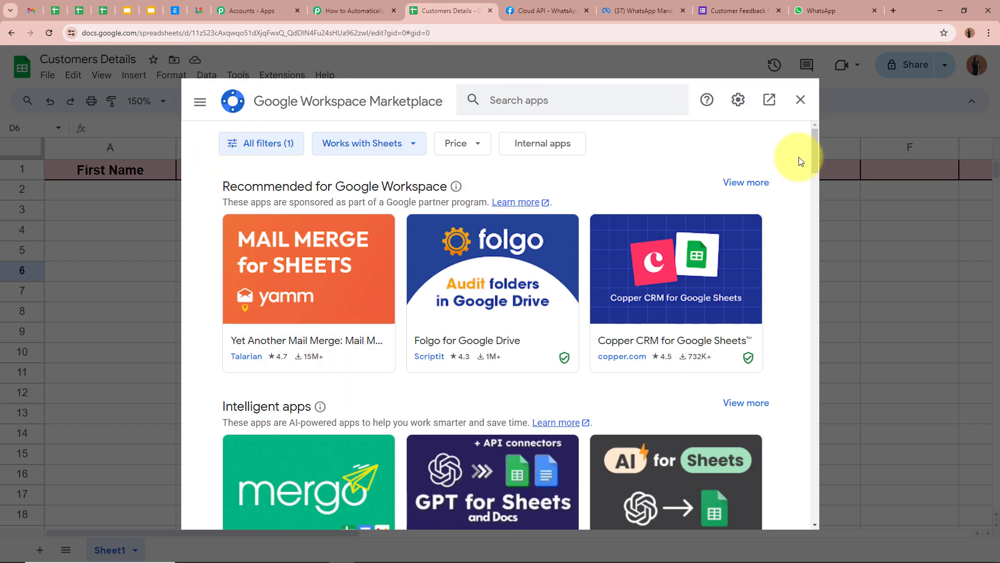
click(566, 102)
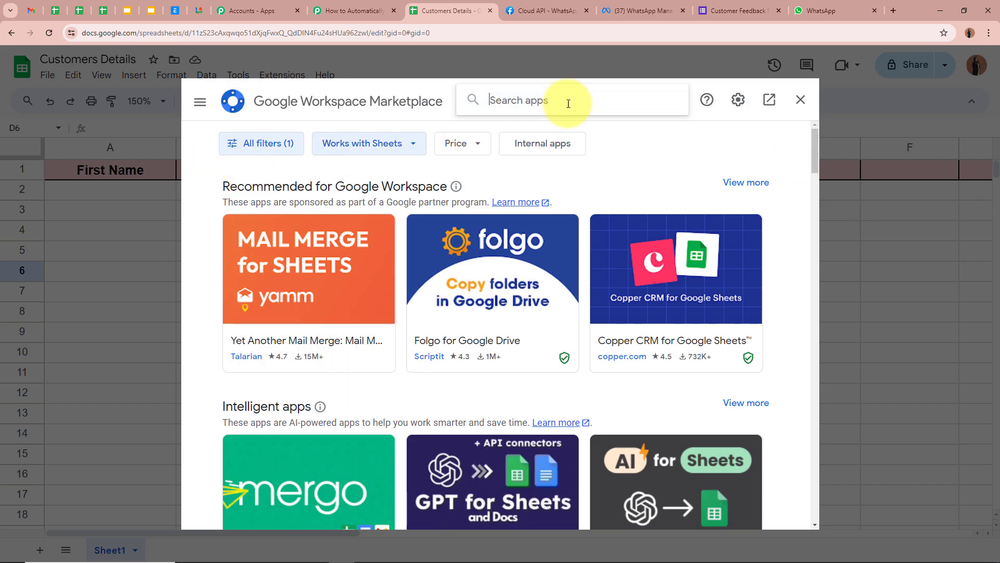
text(Pabb)
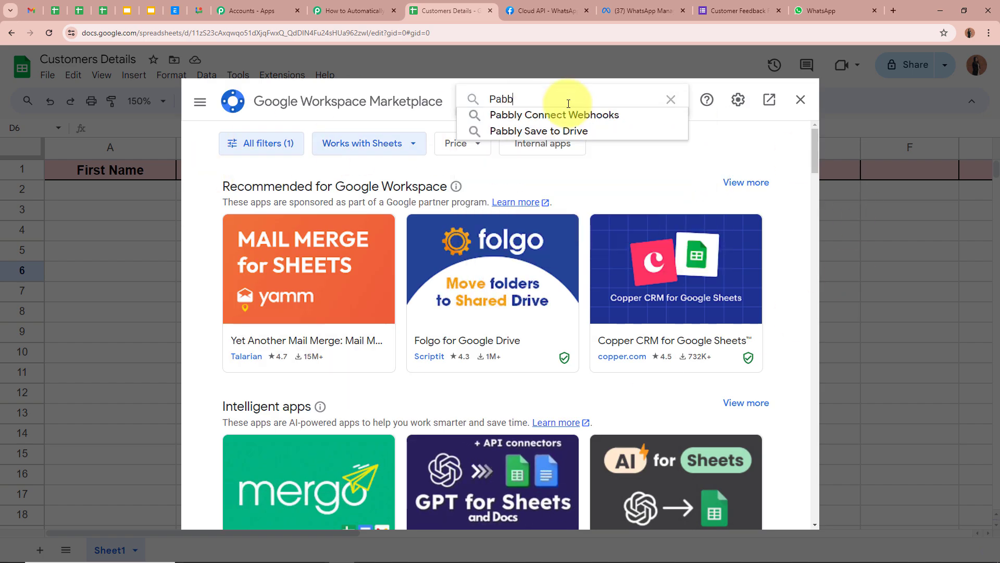
text(ly)
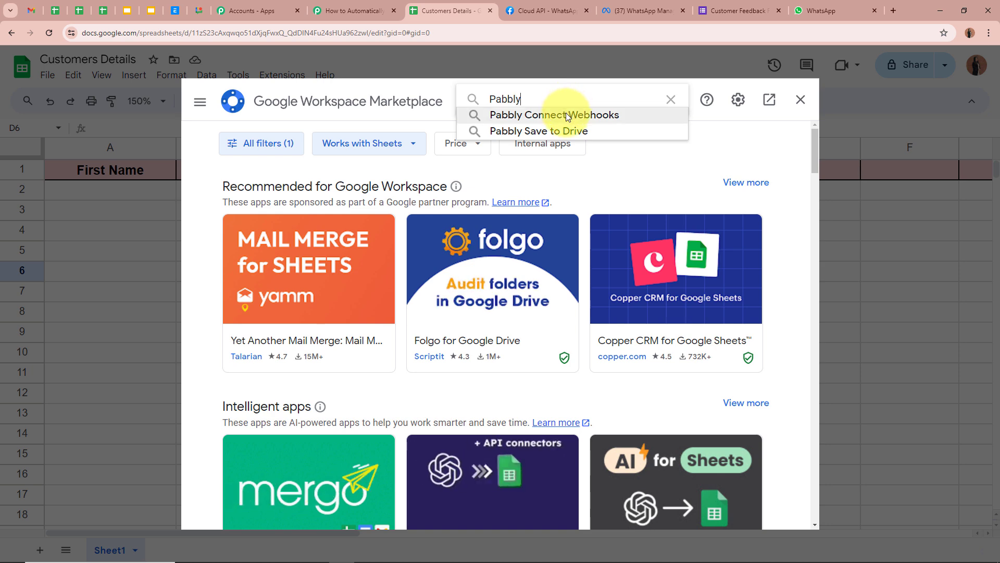
click(566, 114)
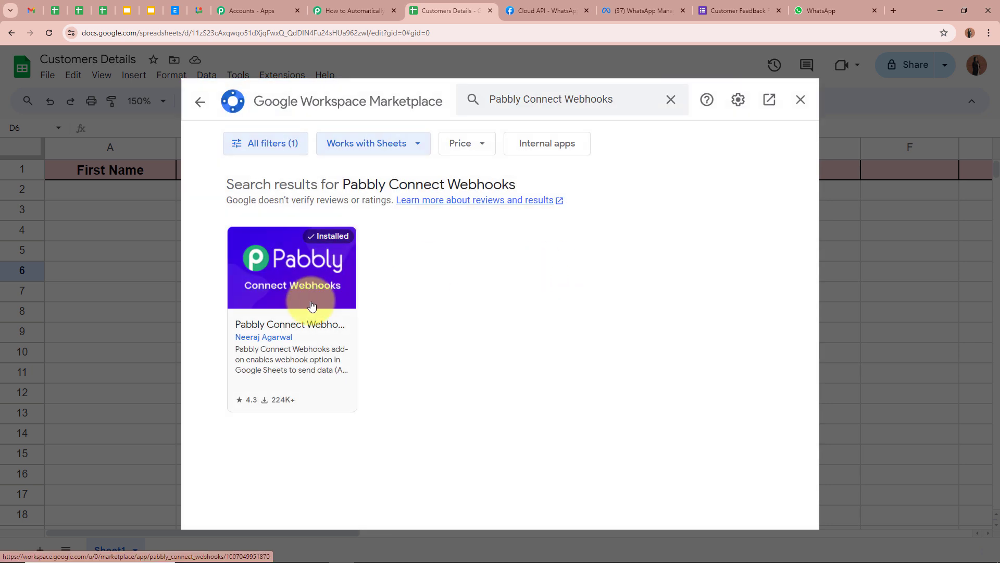
click(311, 305)
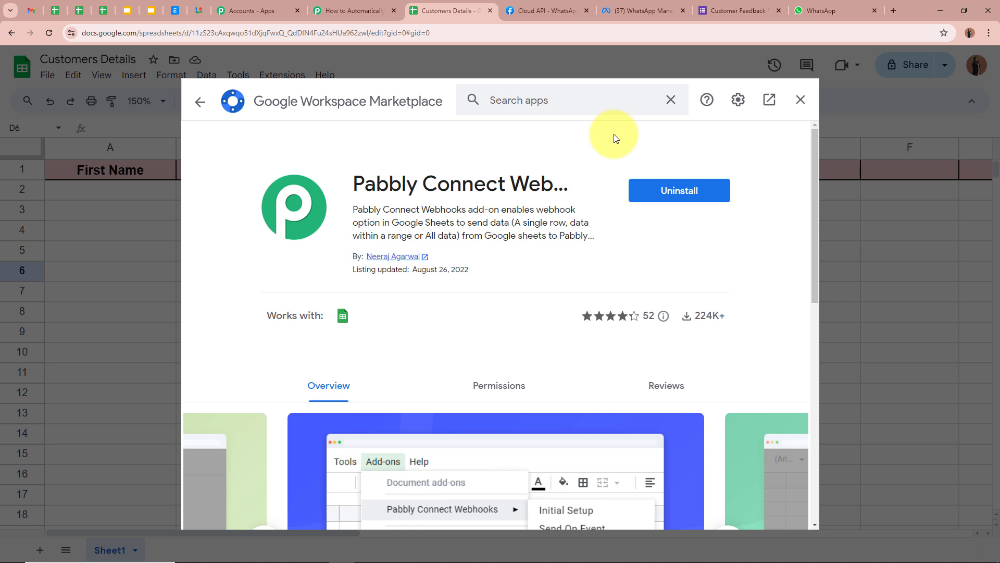
- Close the Marketplace, reload the sheet and open Pabbly Connect Webhooks Initial Setup
click(800, 99)
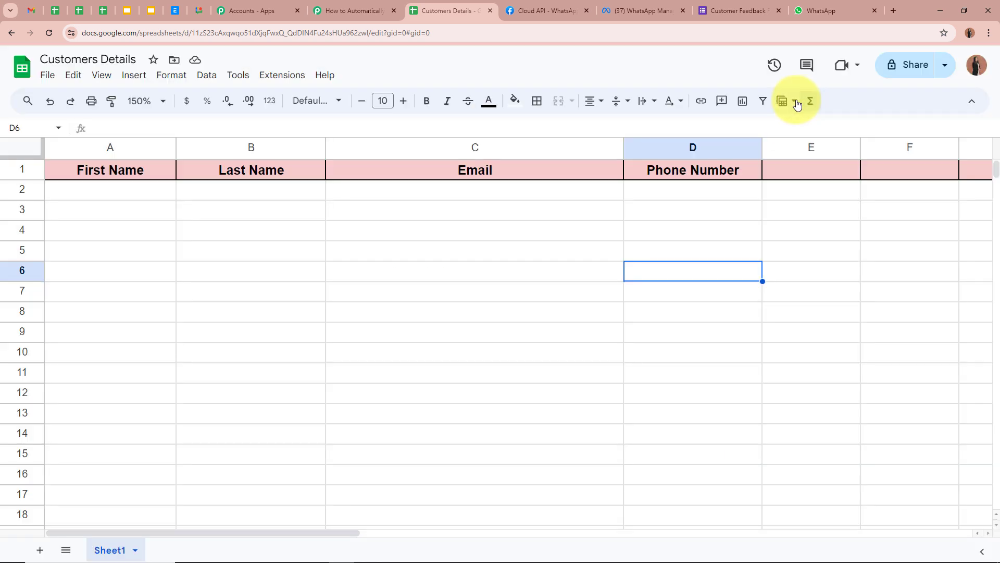
click(50, 35)
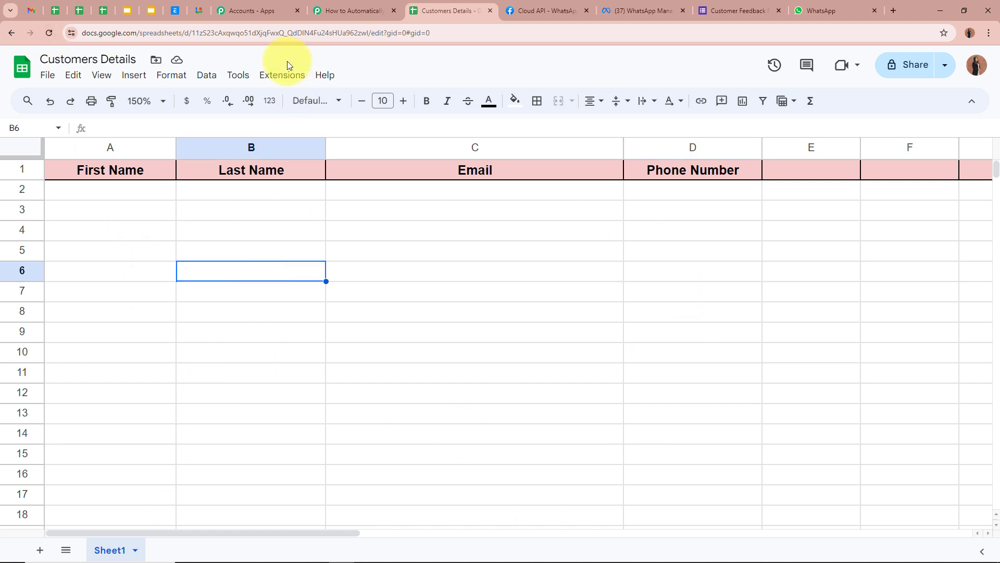
click(285, 77)
mouse_move(368, 225)
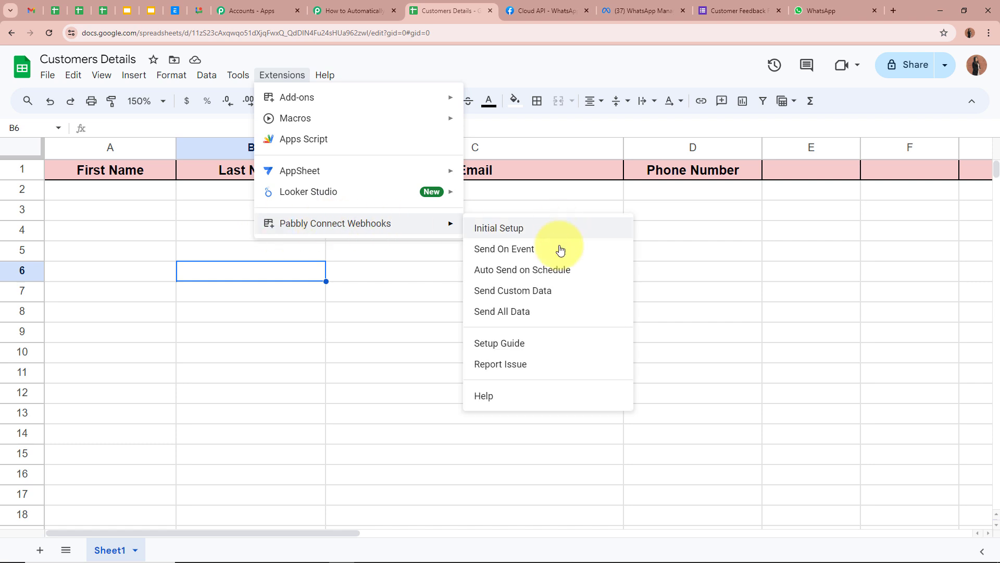
click(527, 227)
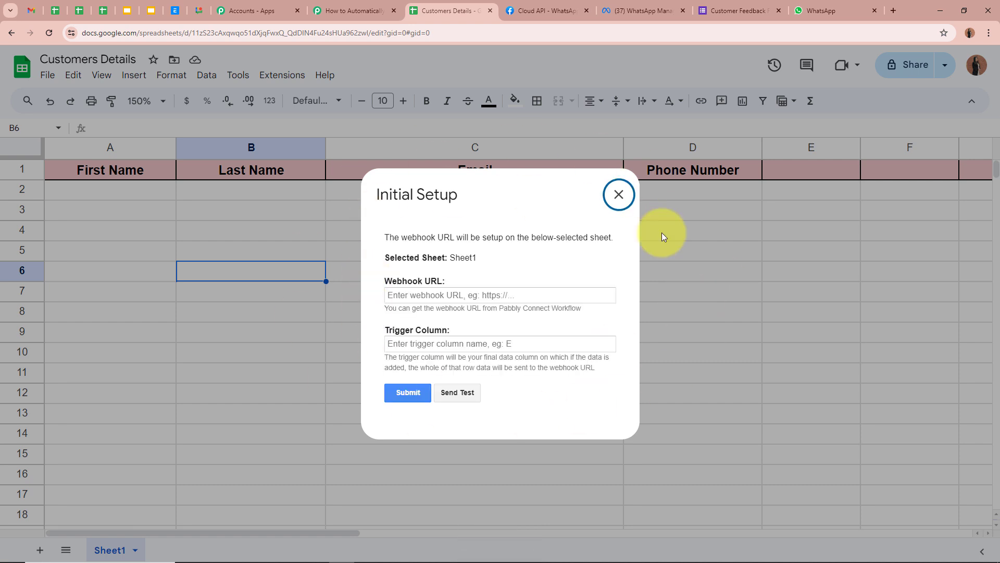
- Paste the workflow's webhook URL into the Webhook URL field
drag(385, 281, 475, 287)
drag(385, 330, 542, 322)
click(484, 291)
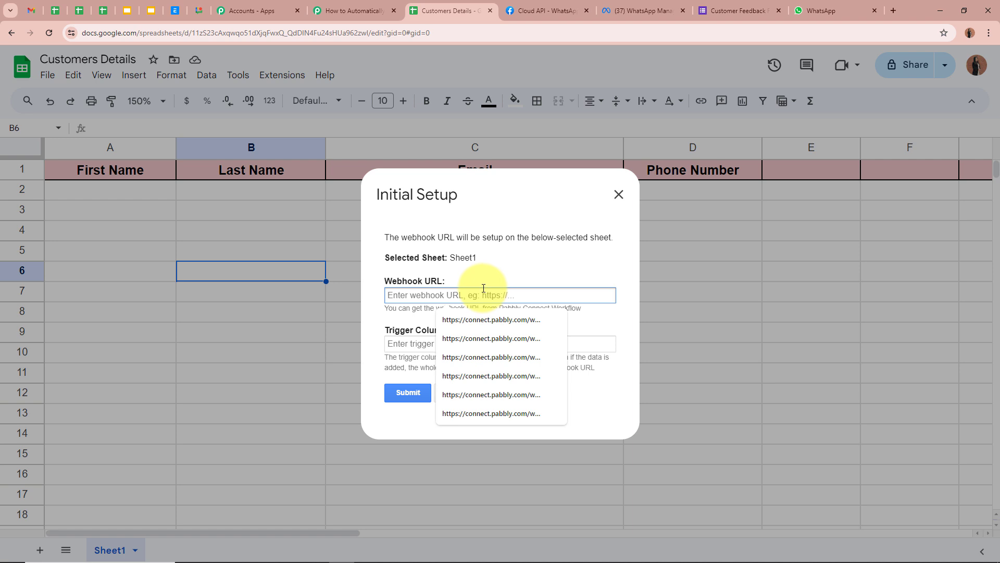
click(487, 319)
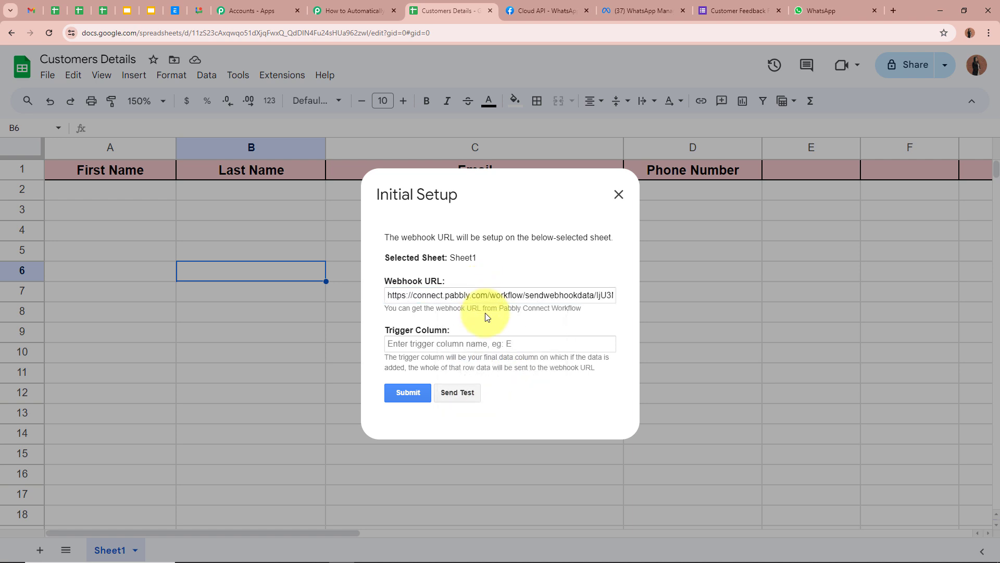
drag(385, 330, 491, 329)
mouse_move(384, 357)
mouse_down()
mouse_move(591, 355)
mouse_move(387, 368)
mouse_up()
click(387, 368)
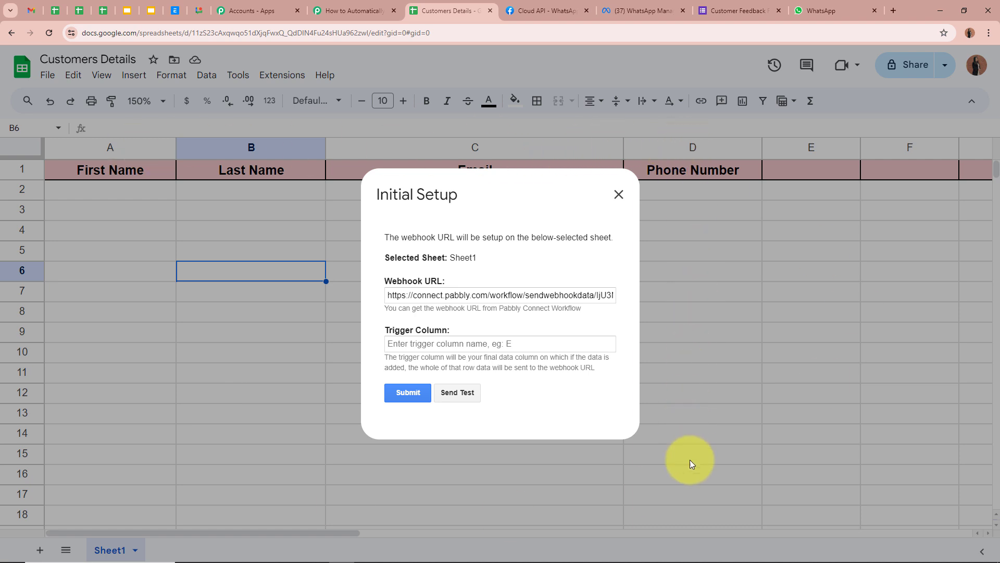
- Set trigger column D, submit the setup and close the window
click(433, 344)
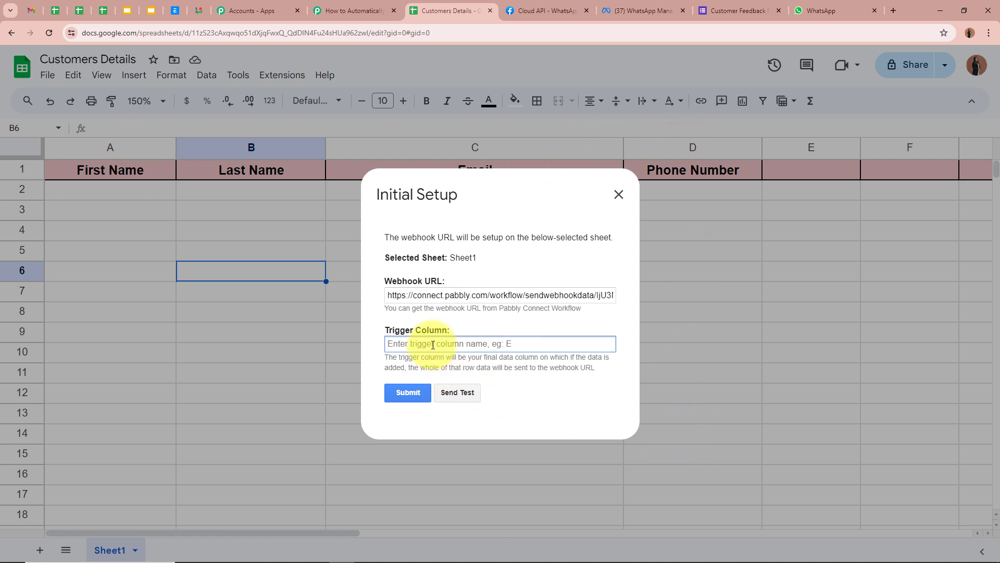
text(D)
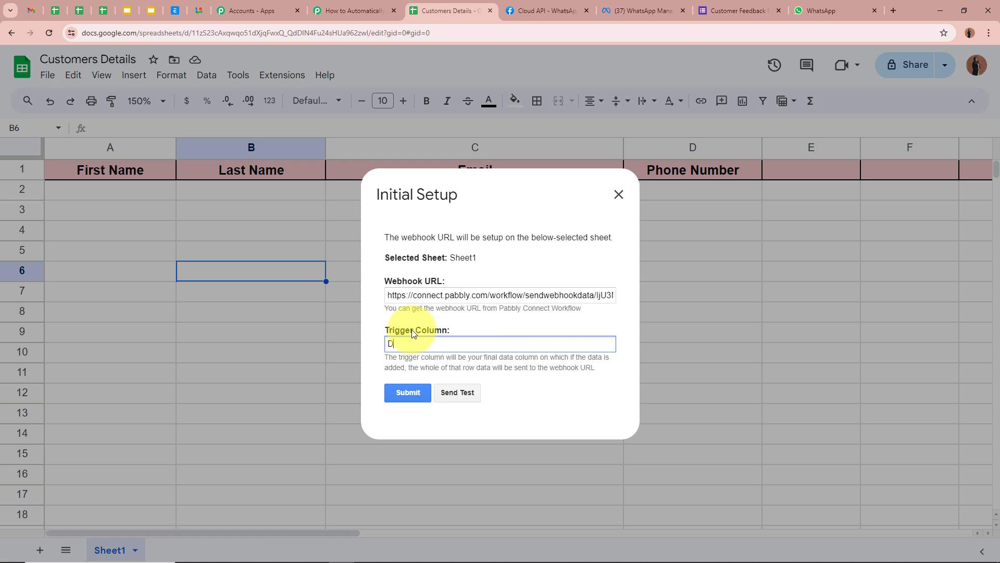
click(411, 392)
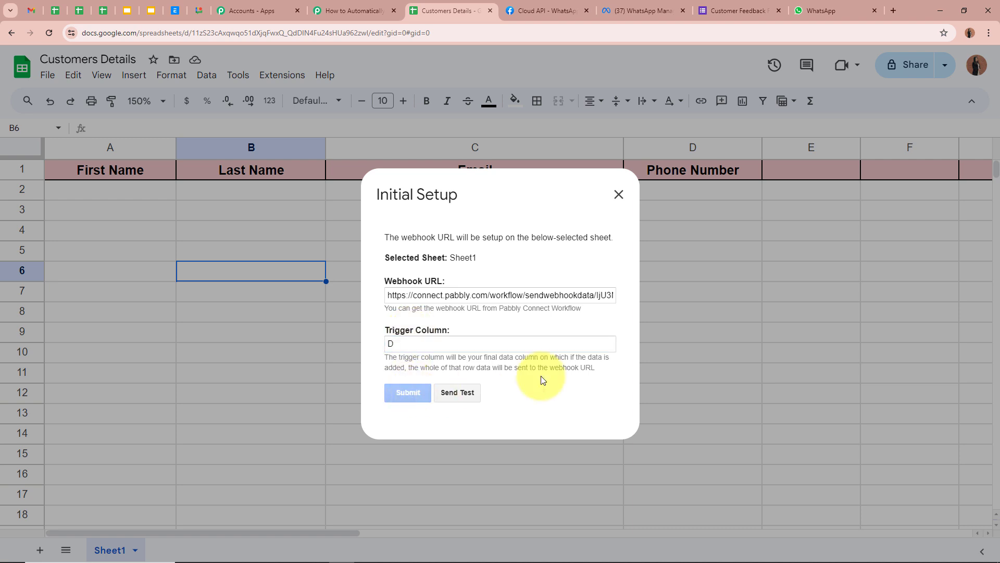
scroll(423, 392, down, 1)
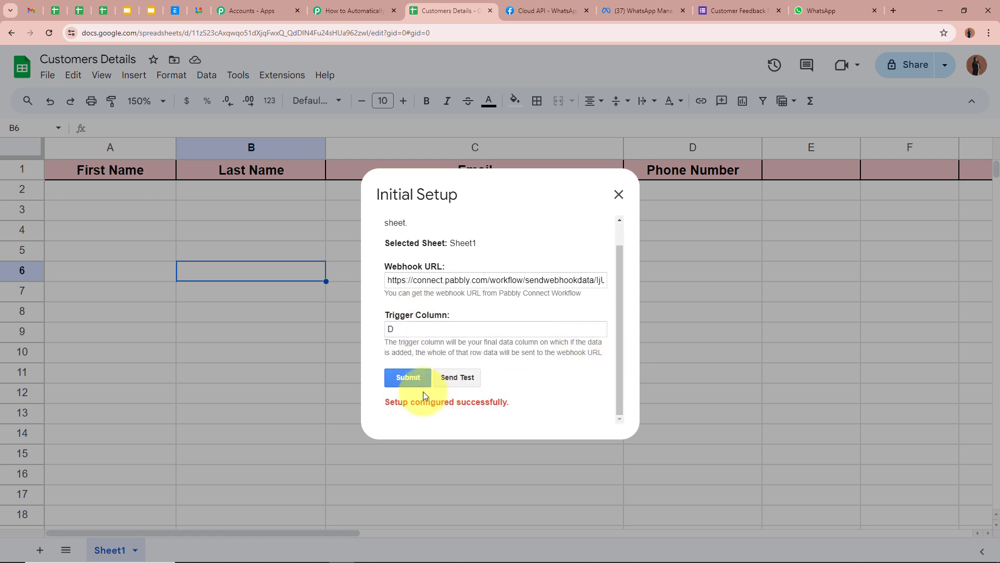
drag(384, 403, 521, 408)
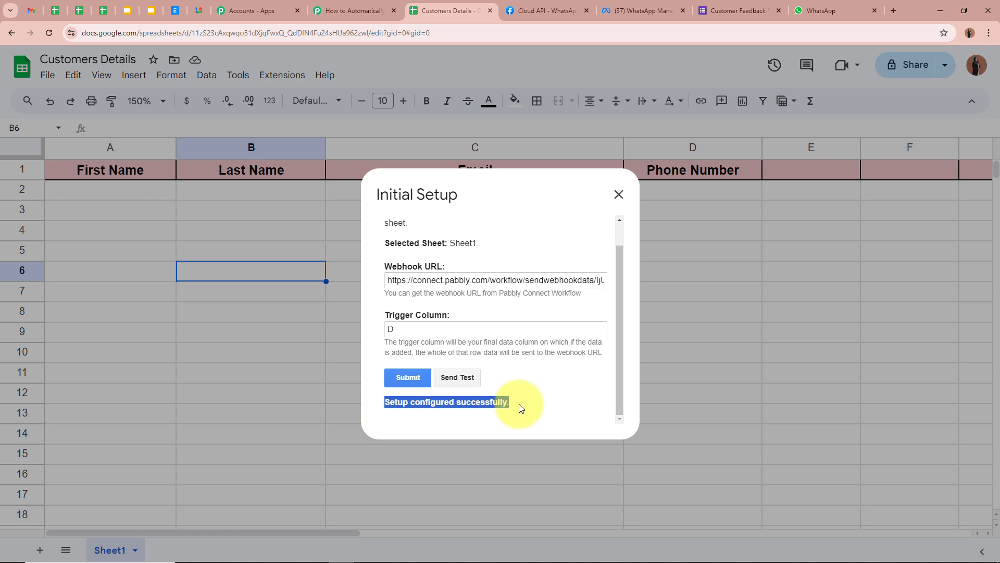
click(619, 195)
click(452, 280)
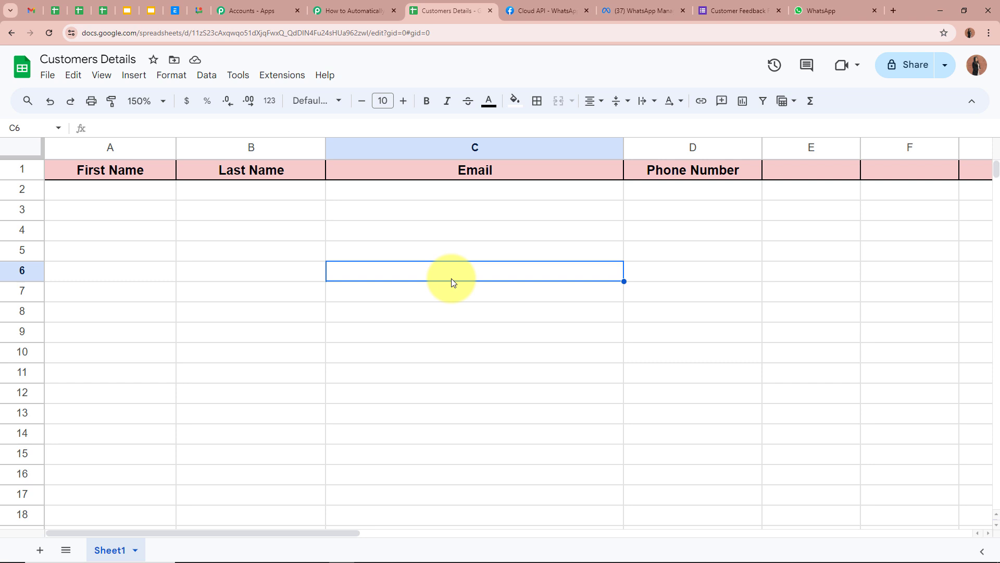
- Enable Send On Event under Extensions > Pabbly Connect Webhooks and confirm it is checked
click(280, 75)
mouse_move(302, 230)
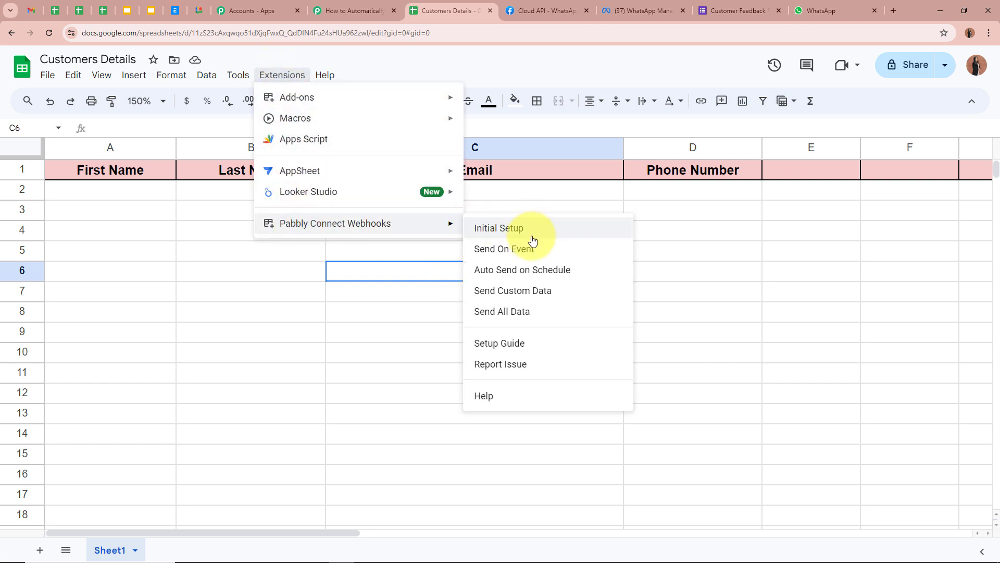
click(537, 260)
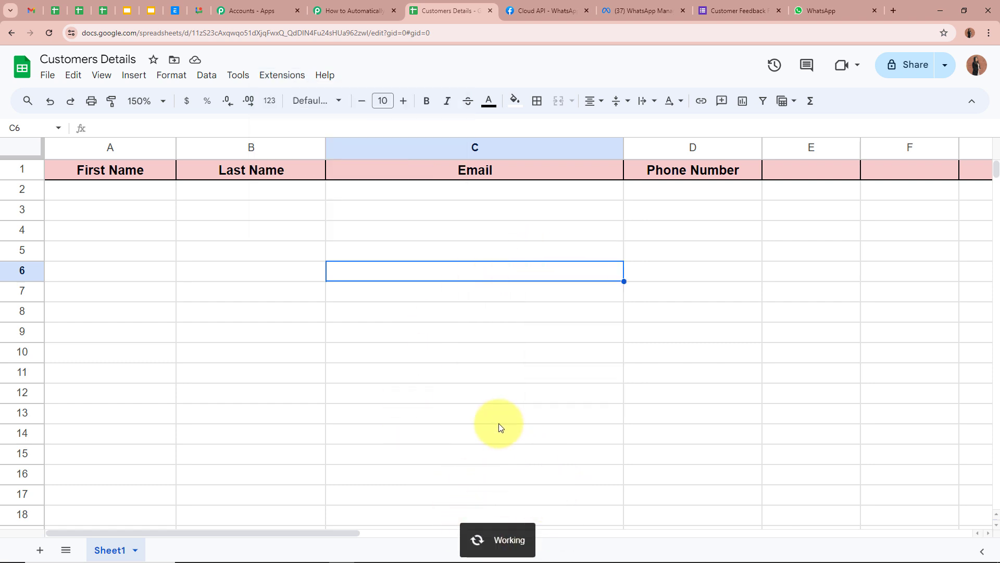
click(284, 76)
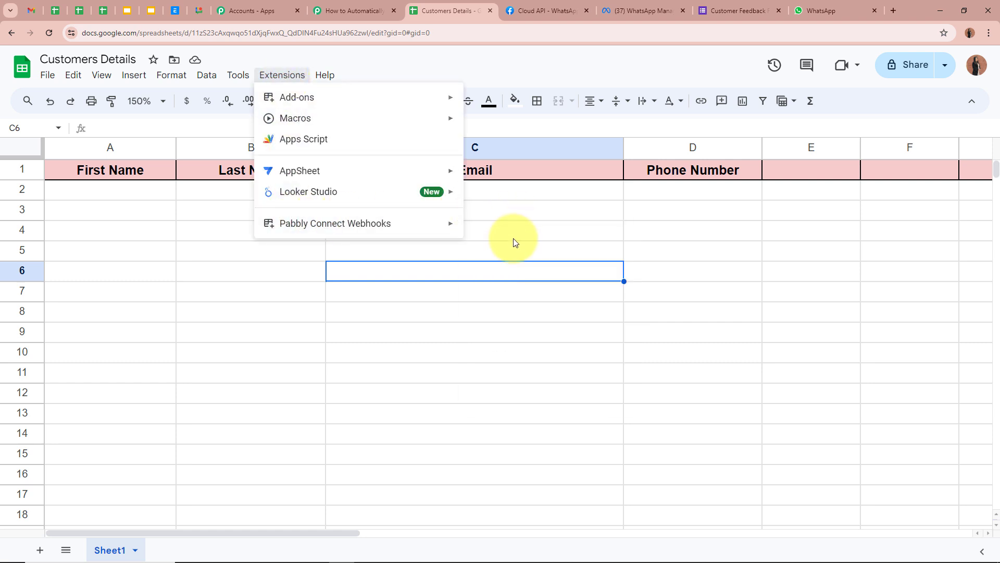
mouse_move(431, 226)
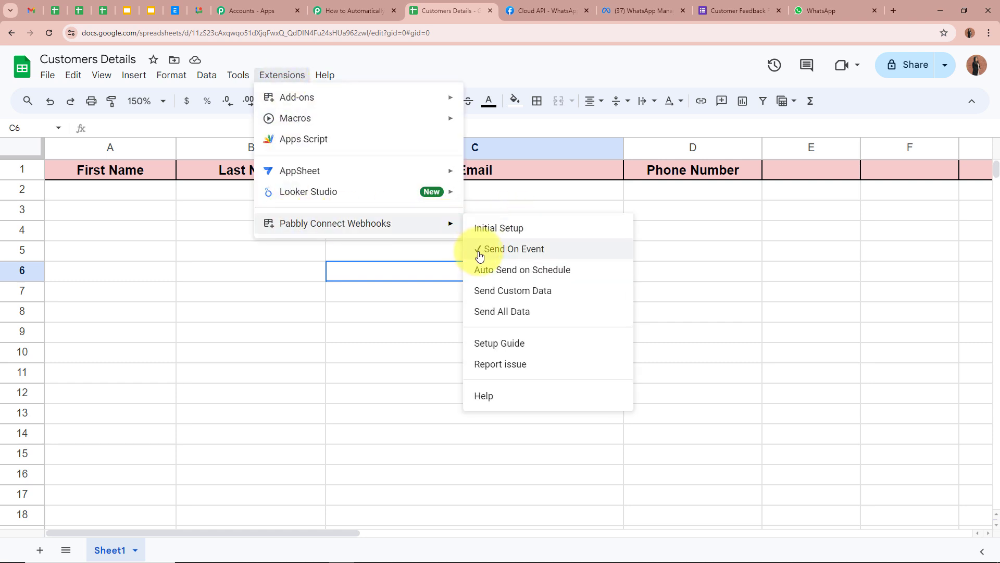
click(344, 282)
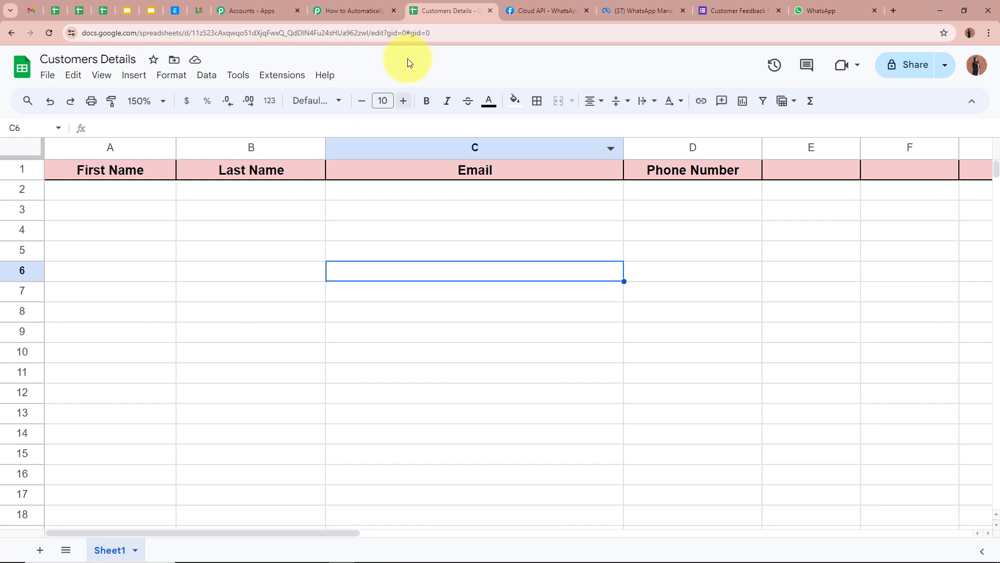
- Leave the Google Sheets trigger waiting for a webhook response and go back to Customers Details
click(354, 11)
scroll(133, 302, down, 4)
click(133, 303)
scroll(132, 302, down, 5)
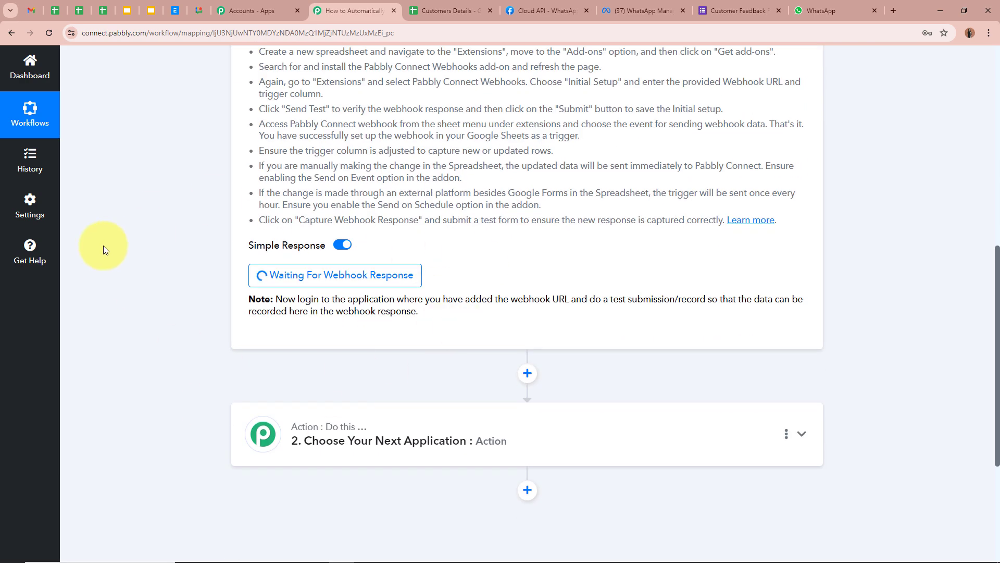
scroll(103, 245, up, 9)
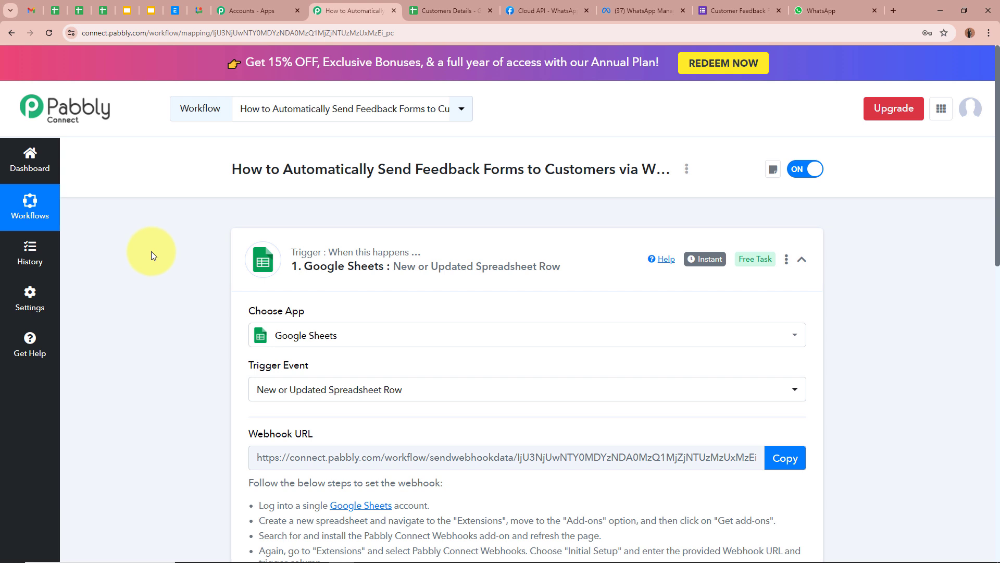
click(434, 20)
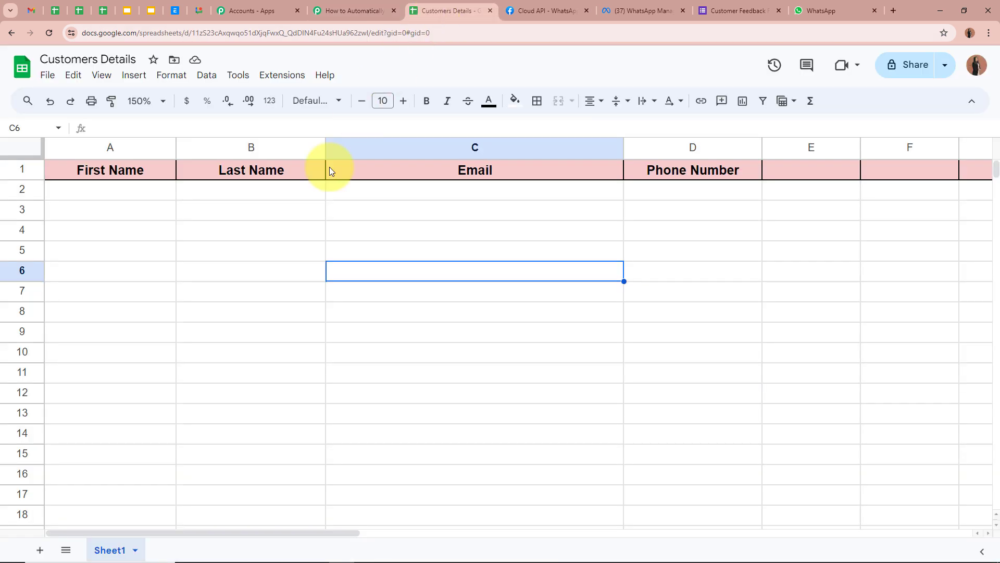
- Enter a test customer's first name, last name, e-mail and phone number into A2:D2
click(148, 193)
click(284, 194)
click(443, 192)
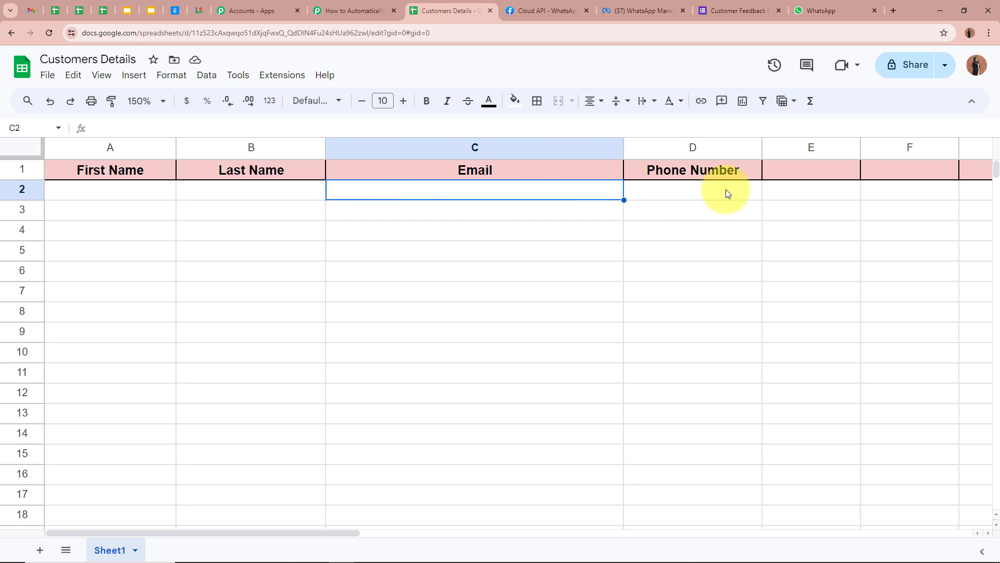
click(728, 193)
click(698, 297)
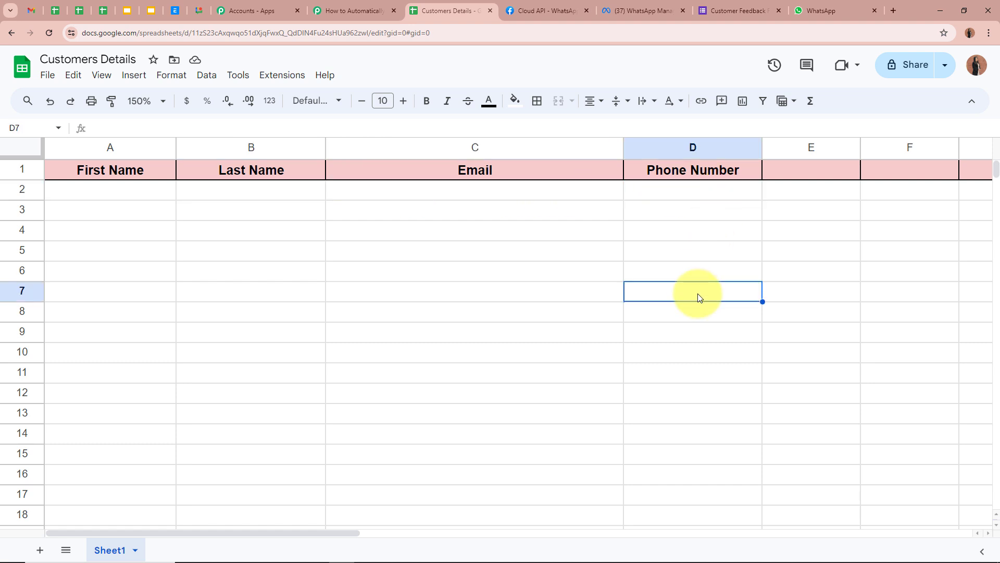
click(105, 194)
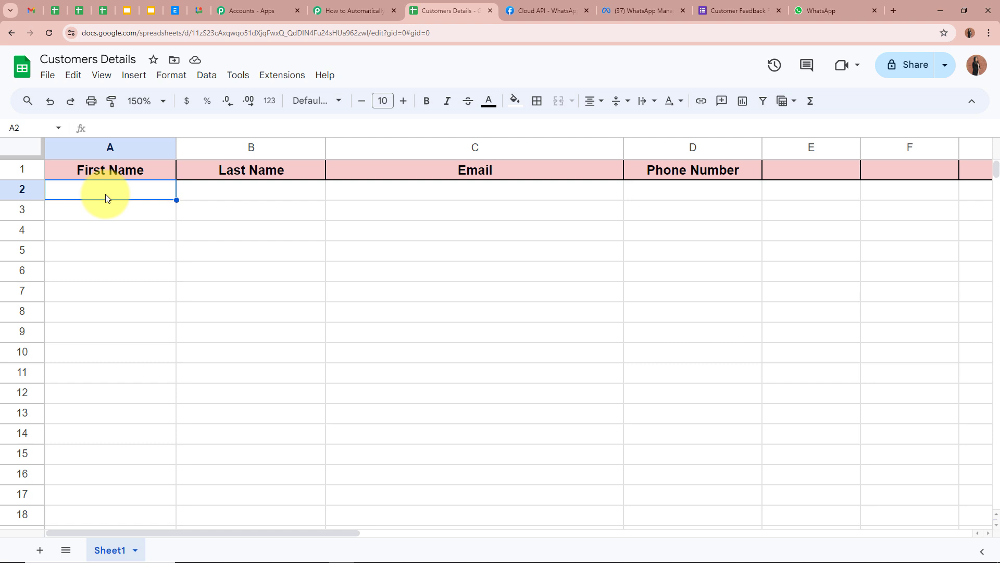
text(Test)
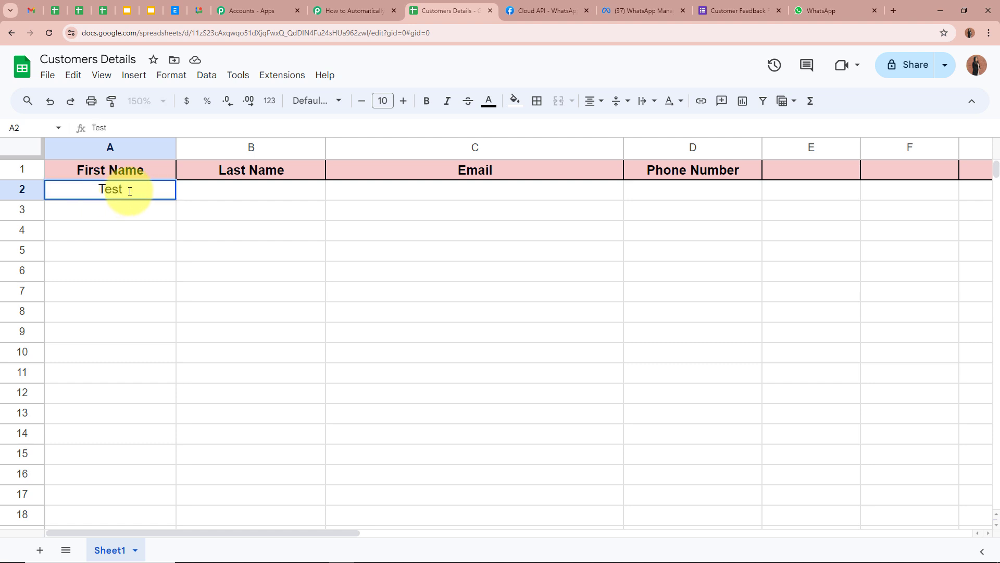
click(241, 191)
text(Du)
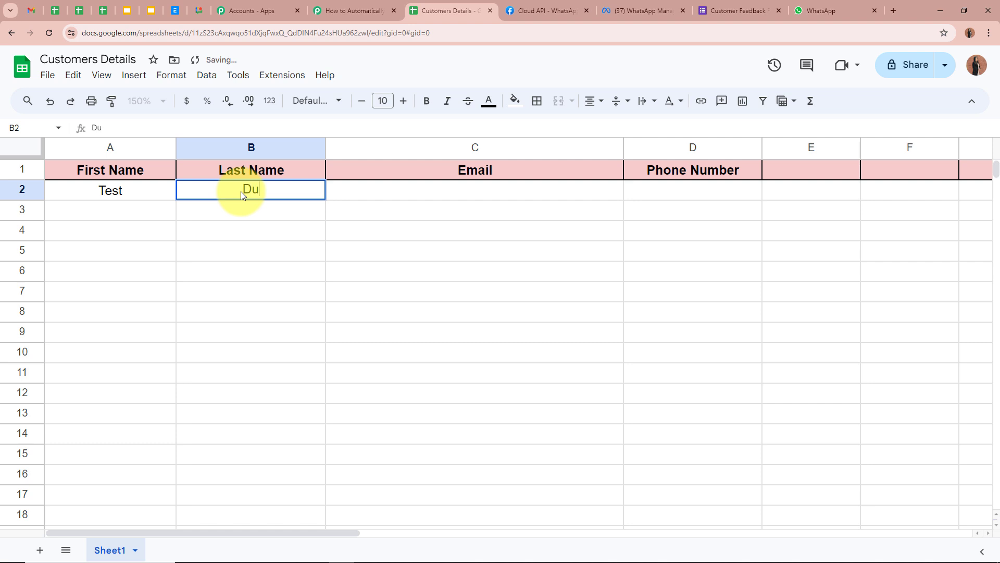
text(mmy)
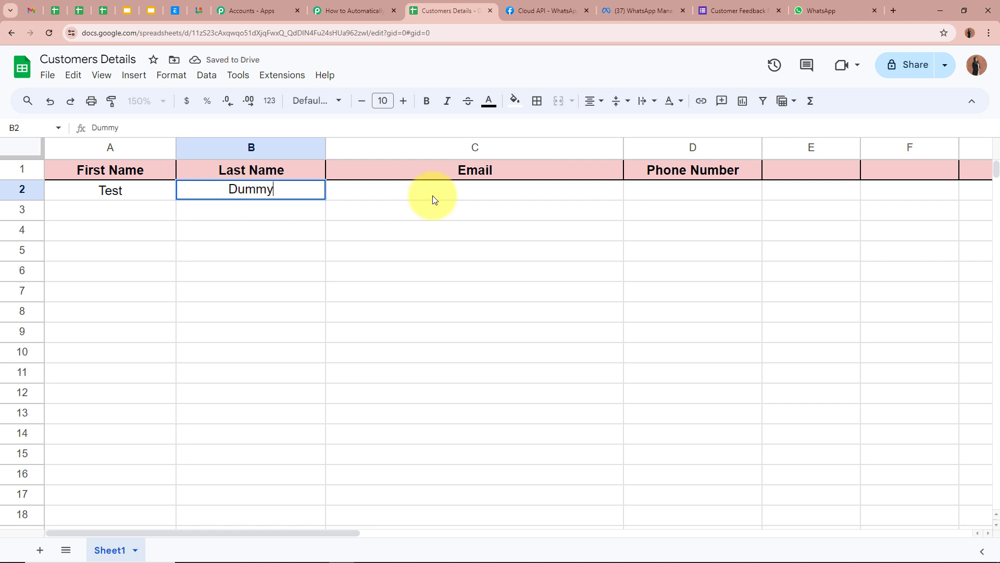
click(432, 200)
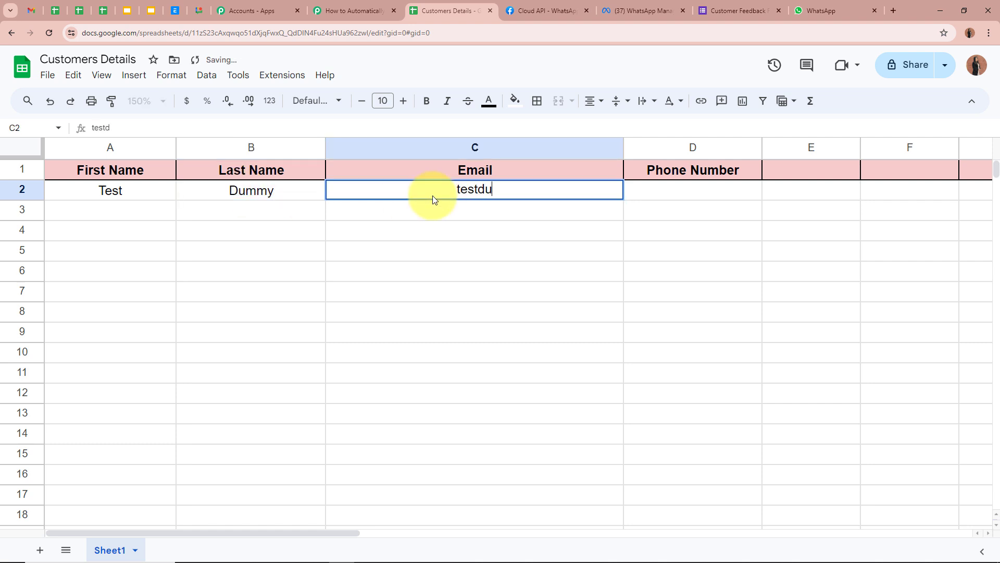
click(670, 197)
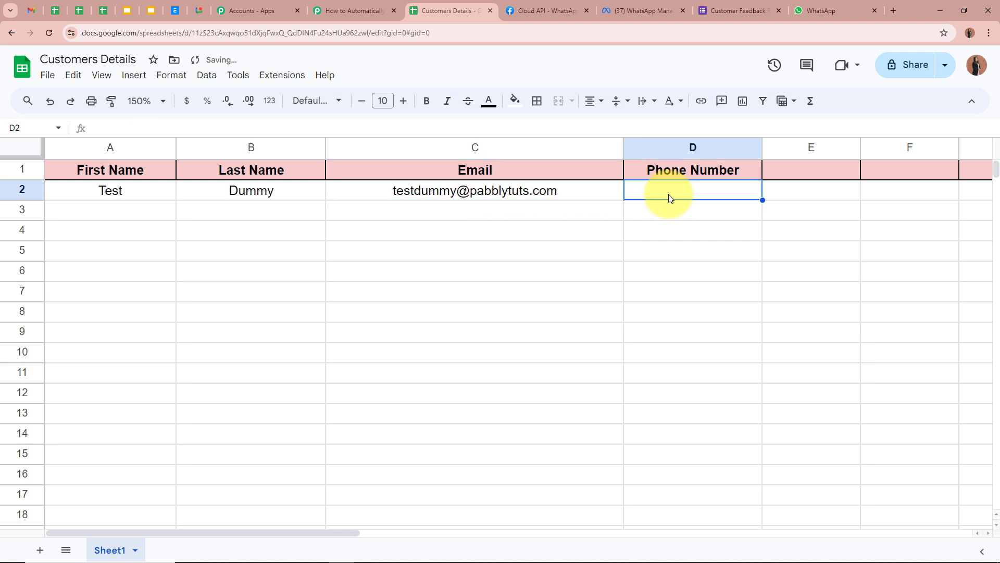
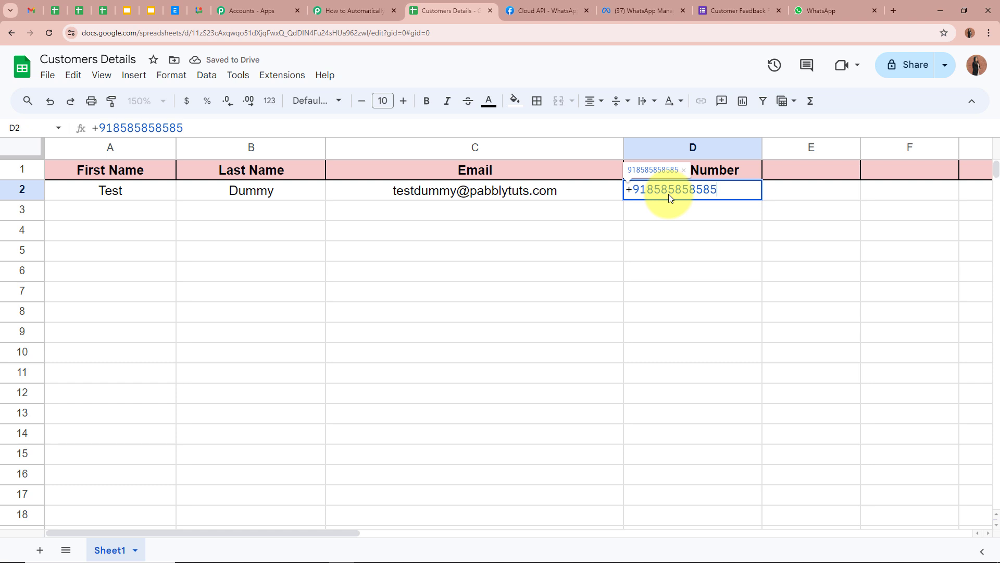
click(680, 235)
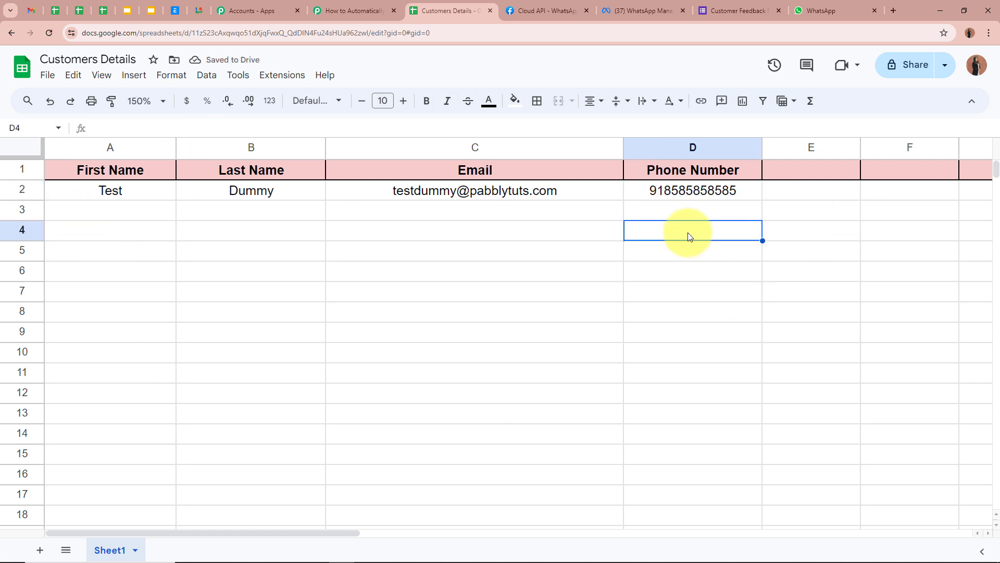
click(434, 271)
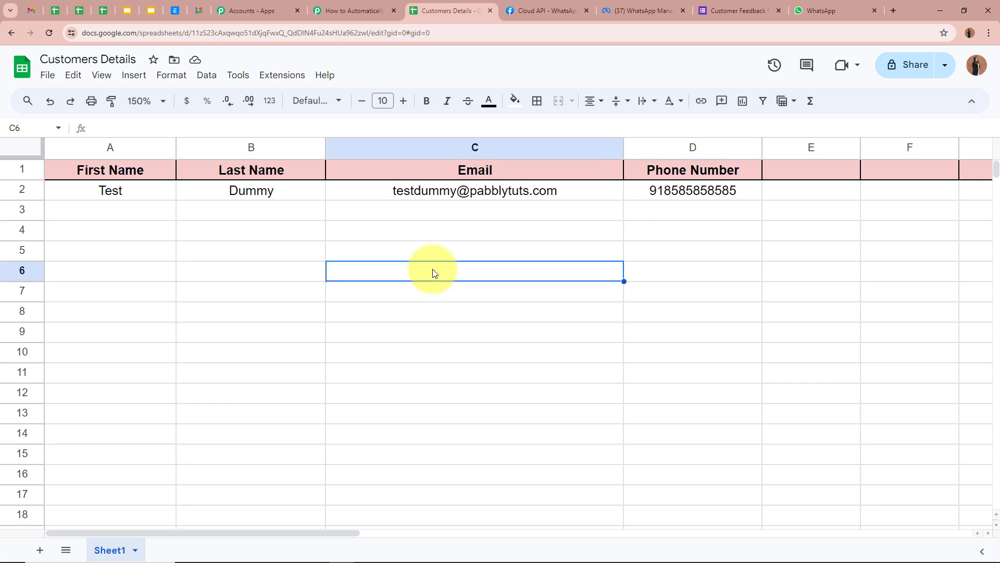
- Check the four filled values in row 2, then return to the Pabbly workflow
click(161, 196)
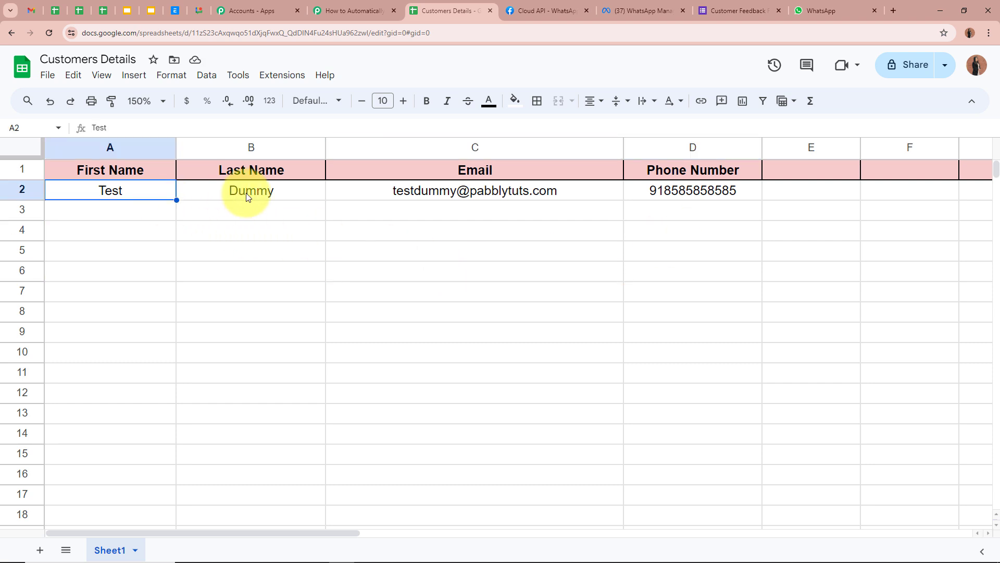
click(245, 197)
click(439, 199)
click(715, 197)
click(893, 294)
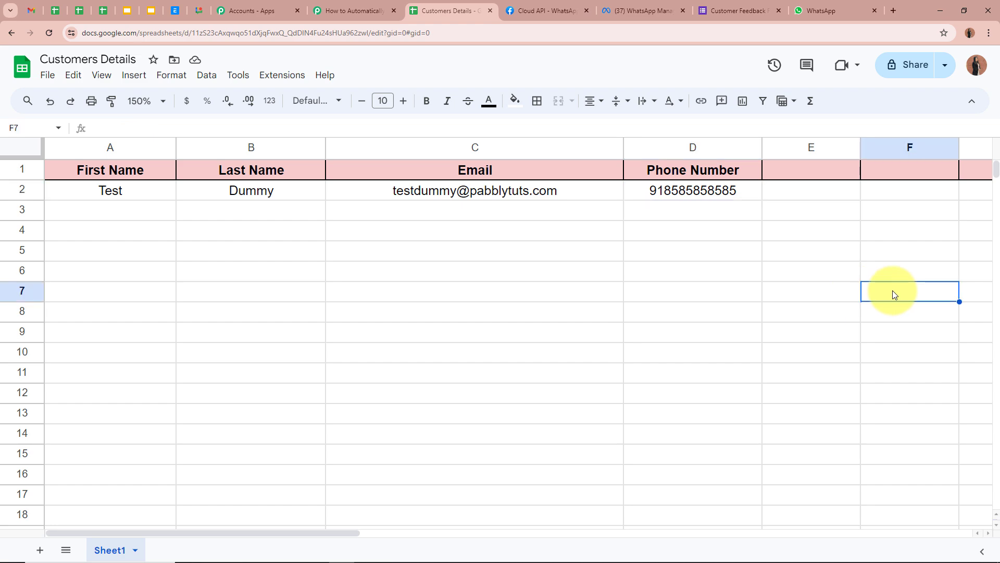
click(355, 10)
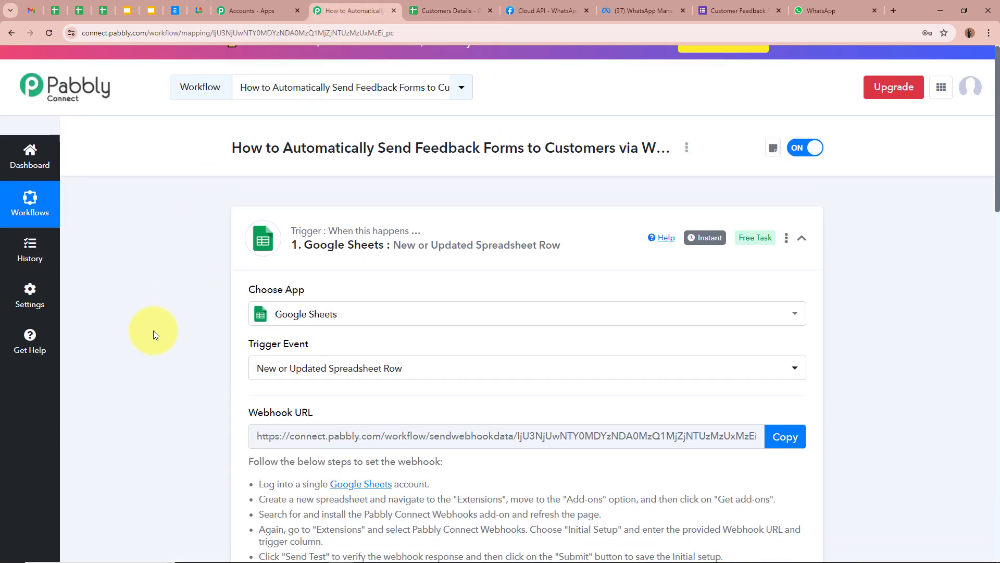
- Check the captured First Name, Last Name, Email and Phone Number values under Response Received
scroll(153, 330, down, 6)
scroll(153, 330, down, 6)
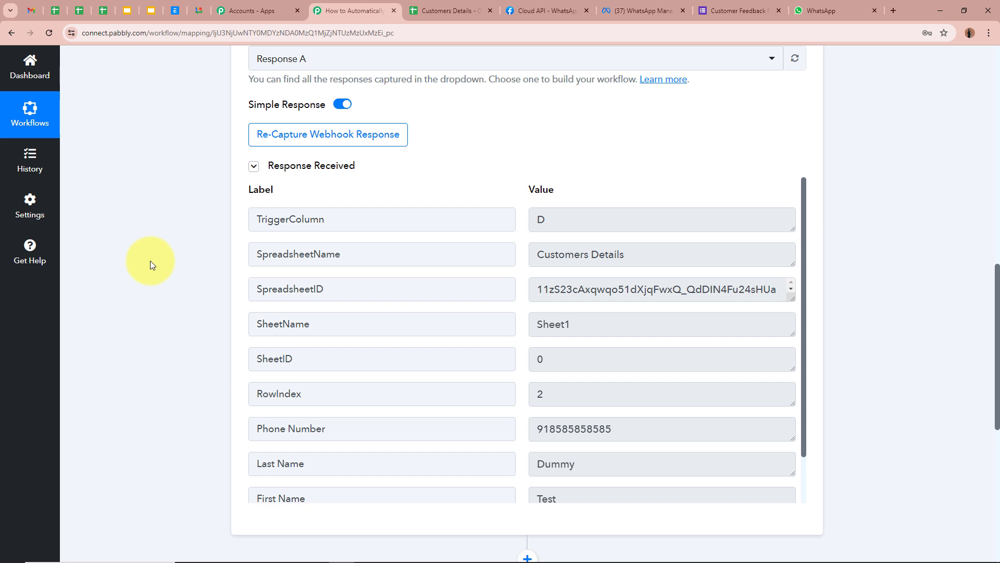
scroll(151, 262, down, 1)
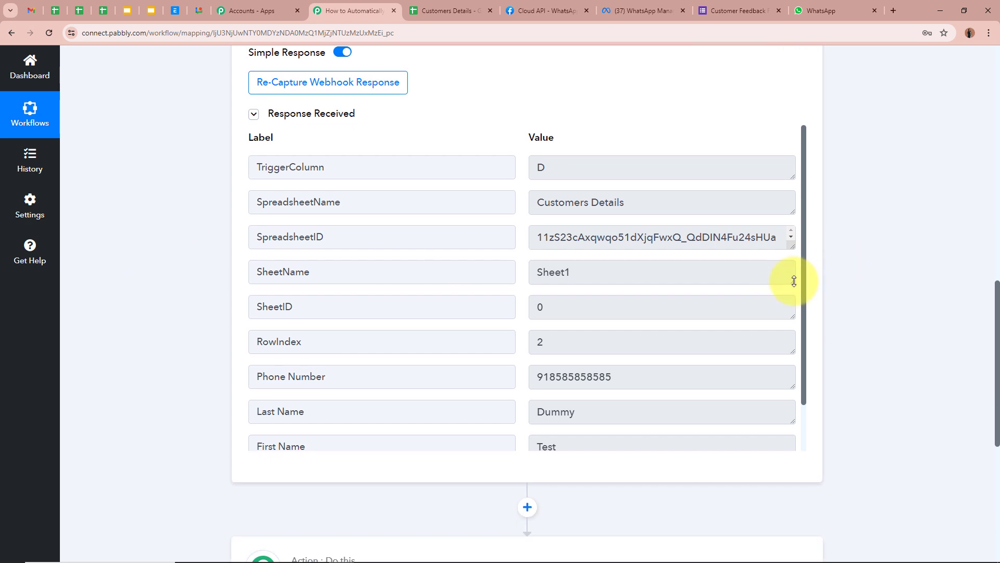
scroll(803, 281, down, 1)
click(627, 386)
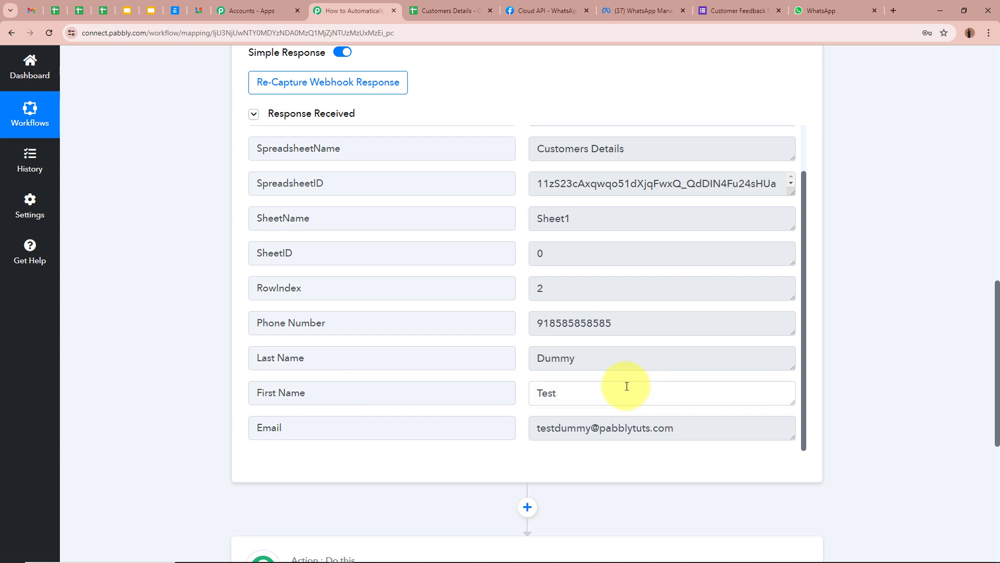
click(646, 351)
click(646, 430)
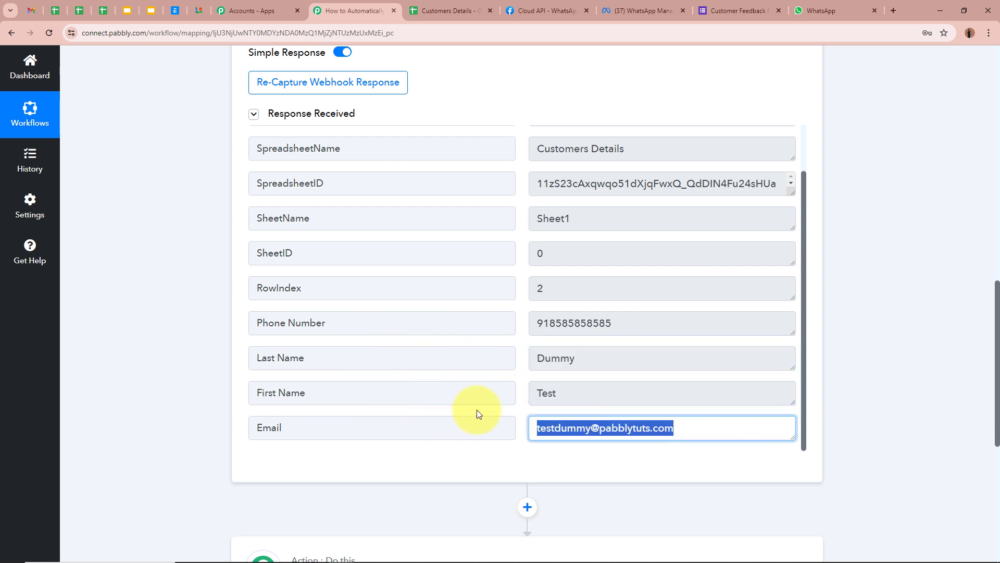
click(632, 318)
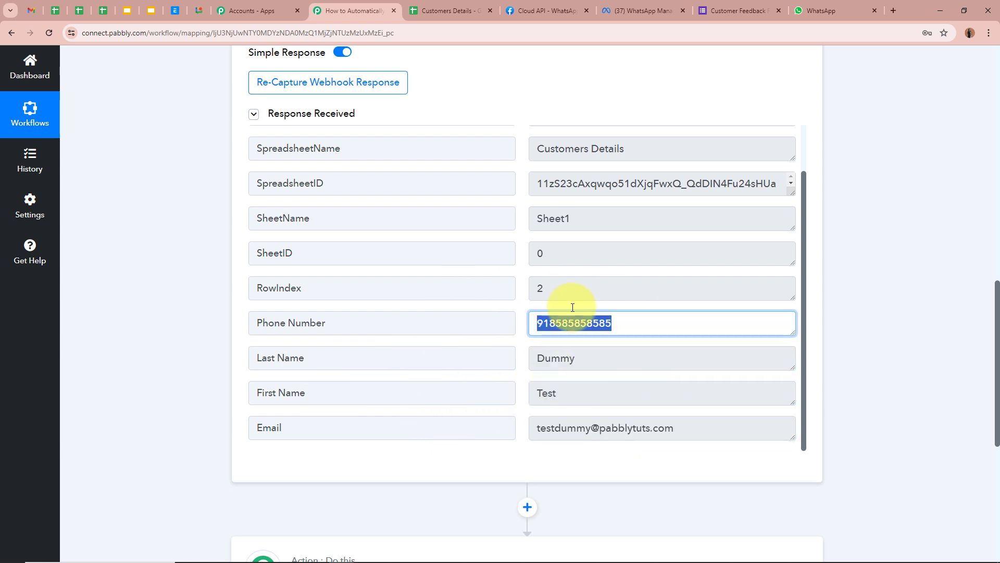
click(732, 320)
- Collapse the Google Sheets trigger step
scroll(732, 319, up, 1)
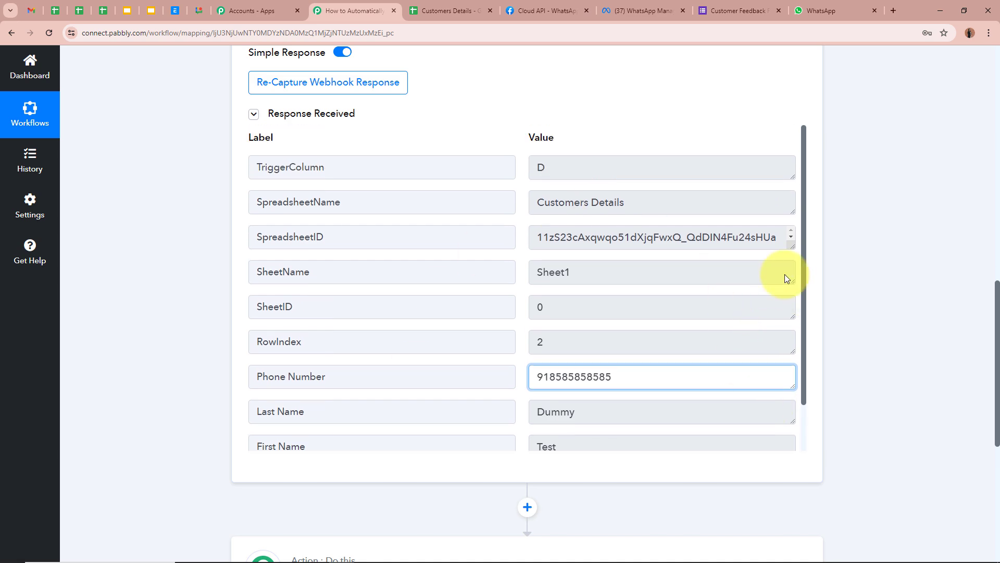
click(913, 293)
scroll(913, 292, up, 10)
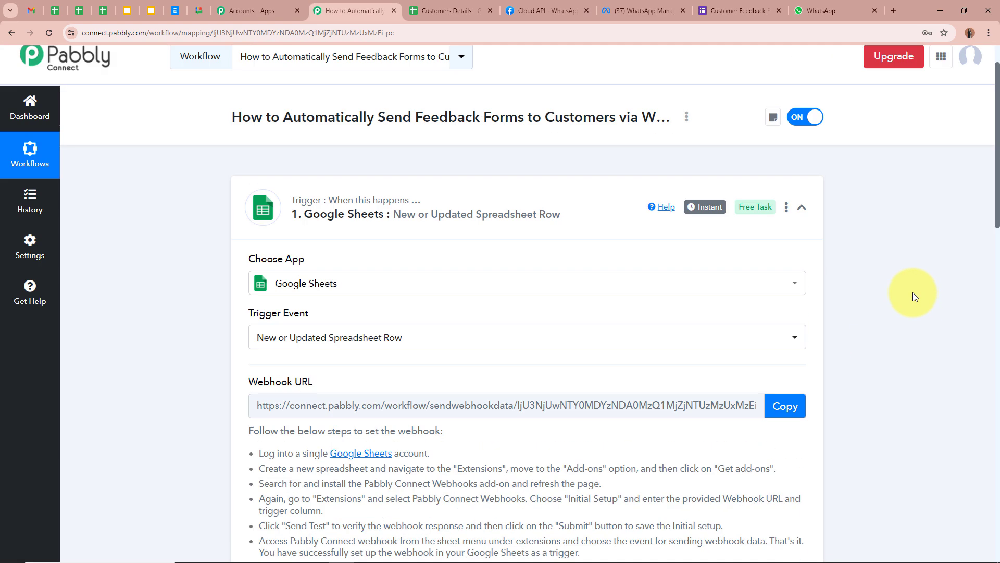
scroll(424, 194, up, 1)
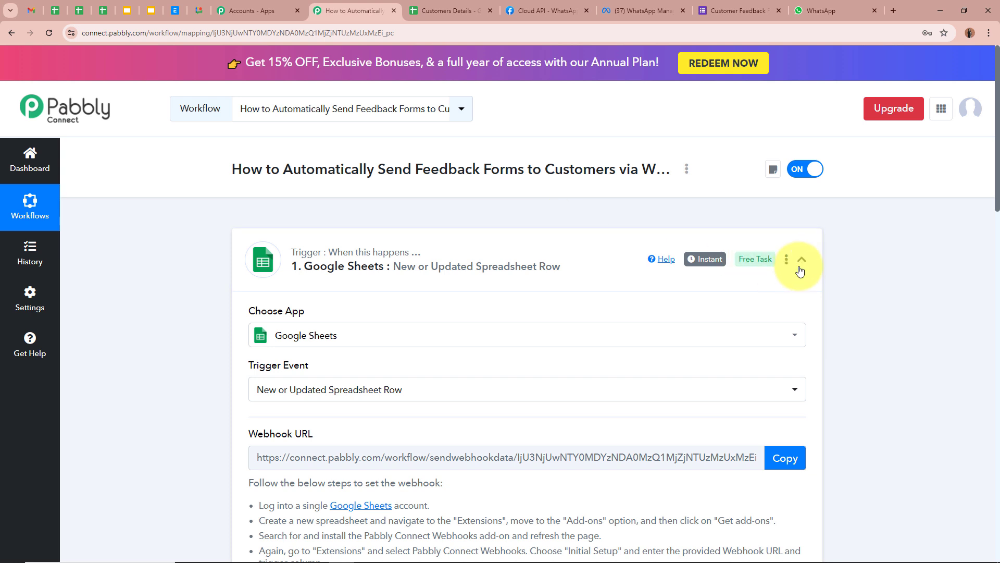
click(801, 260)
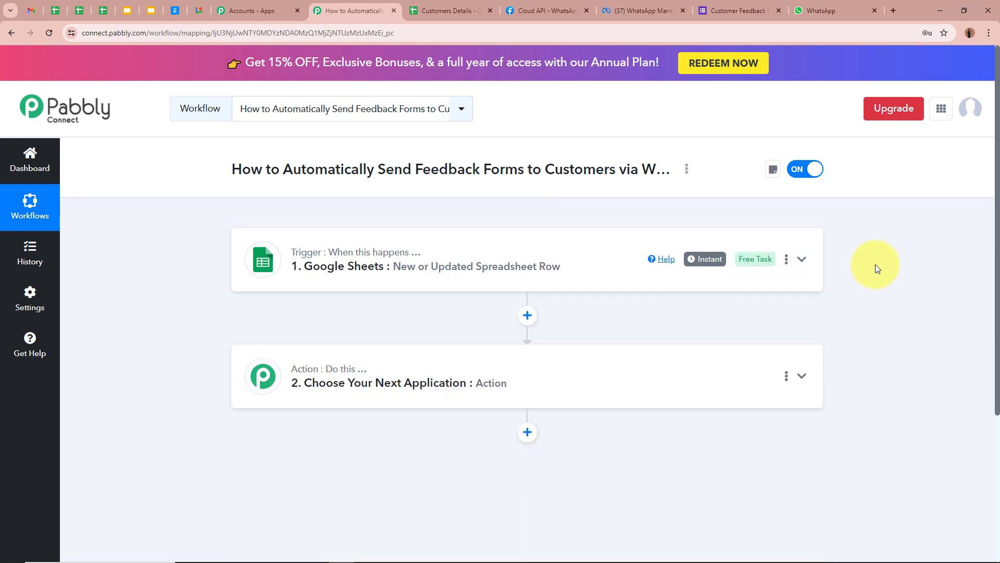
- Check the test row's Phone Number in the Customers Details sheet, then return to the workflow
click(423, 10)
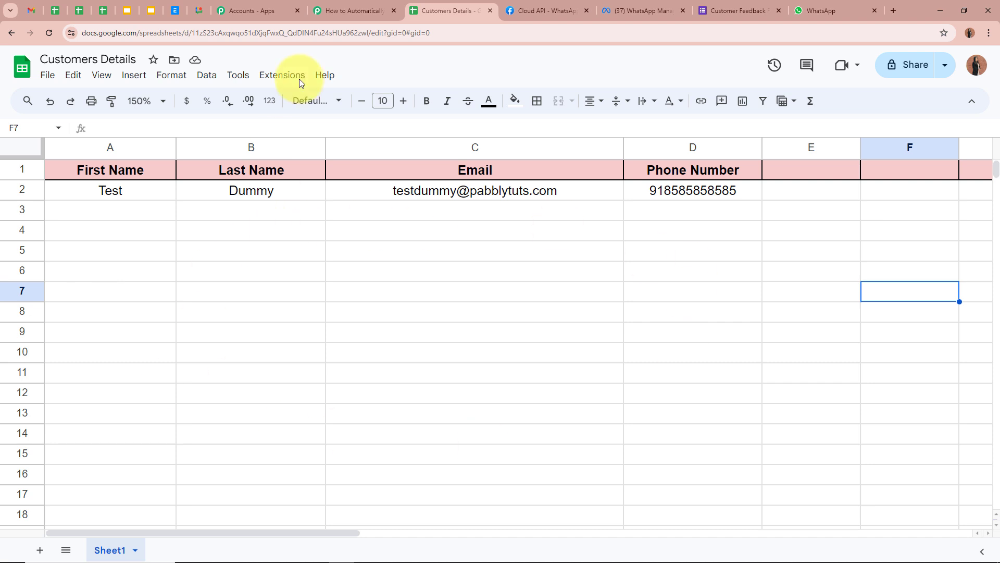
click(315, 11)
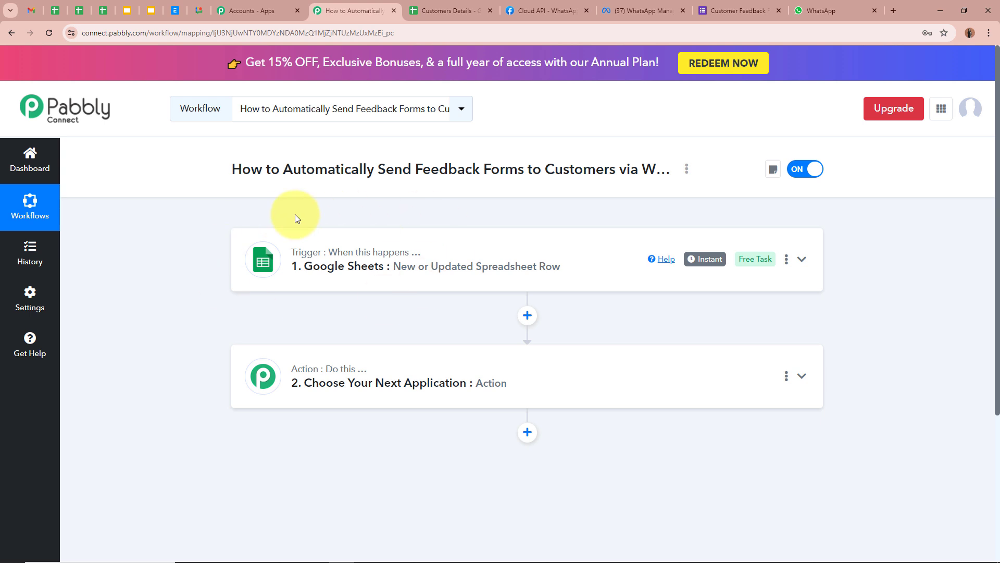
click(443, 11)
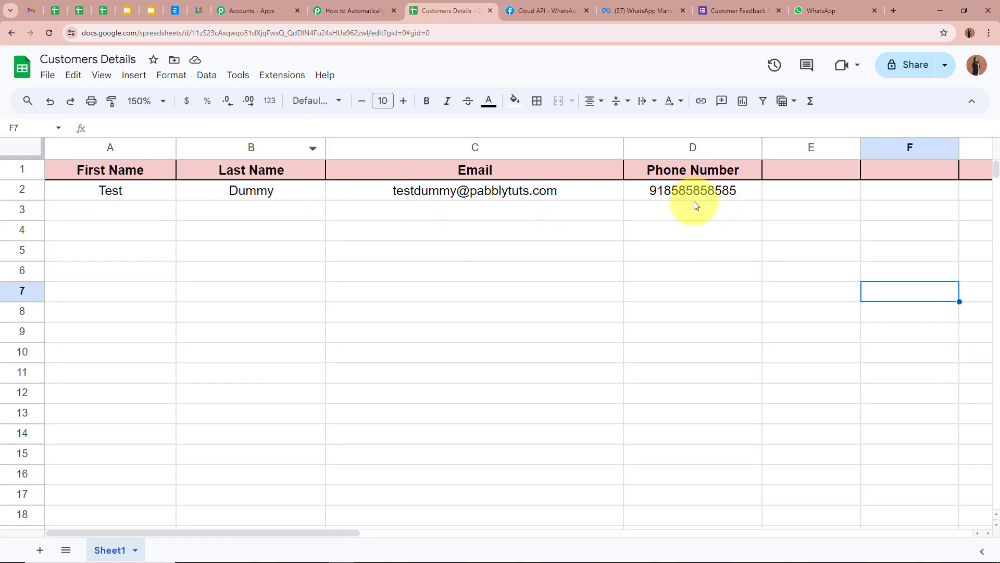
click(671, 253)
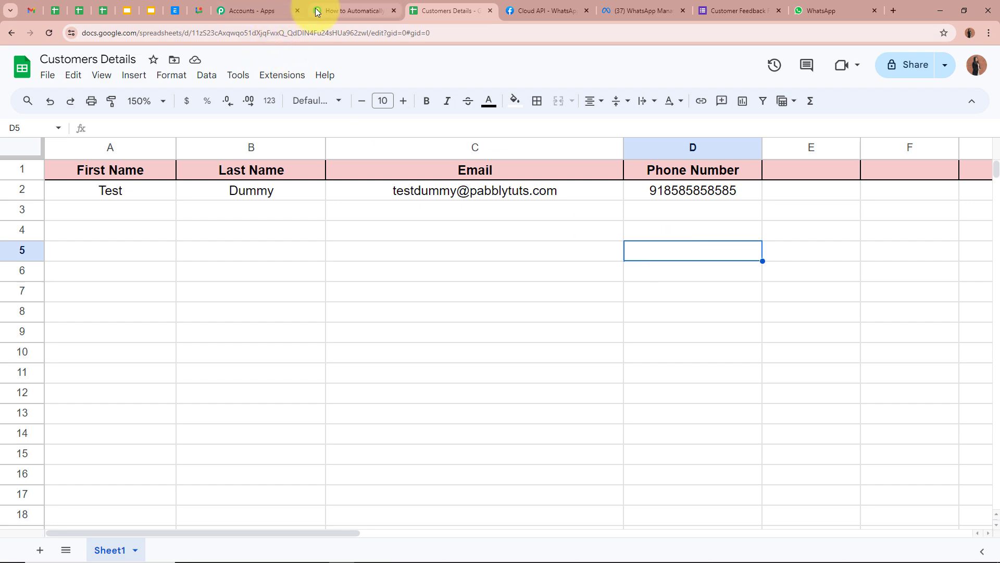
click(344, 11)
- Choose WhatsApp Cloud API as the action app, referring to the feedback_form_template text
click(495, 375)
scroll(142, 324, down, 3)
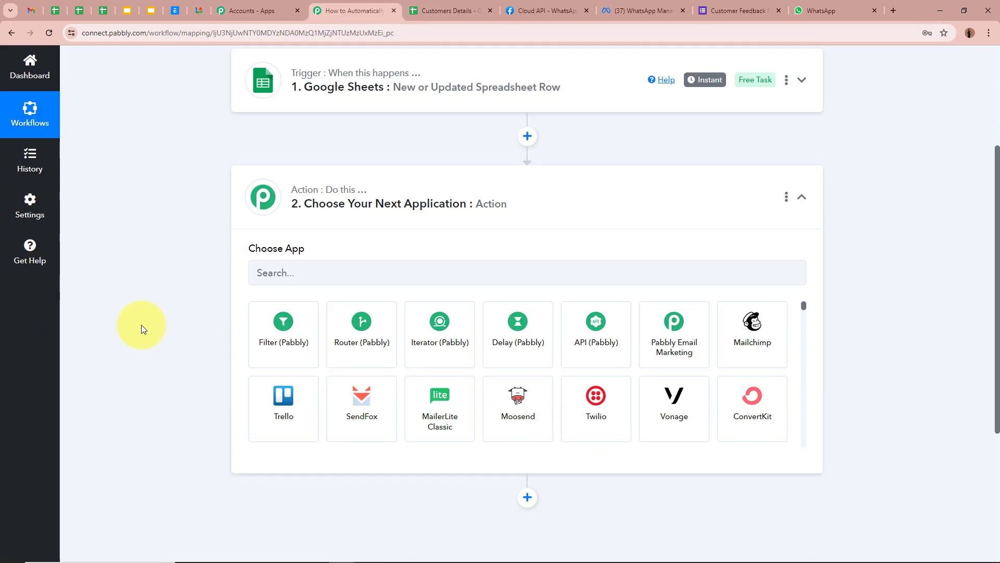
click(351, 266)
text(Whats)
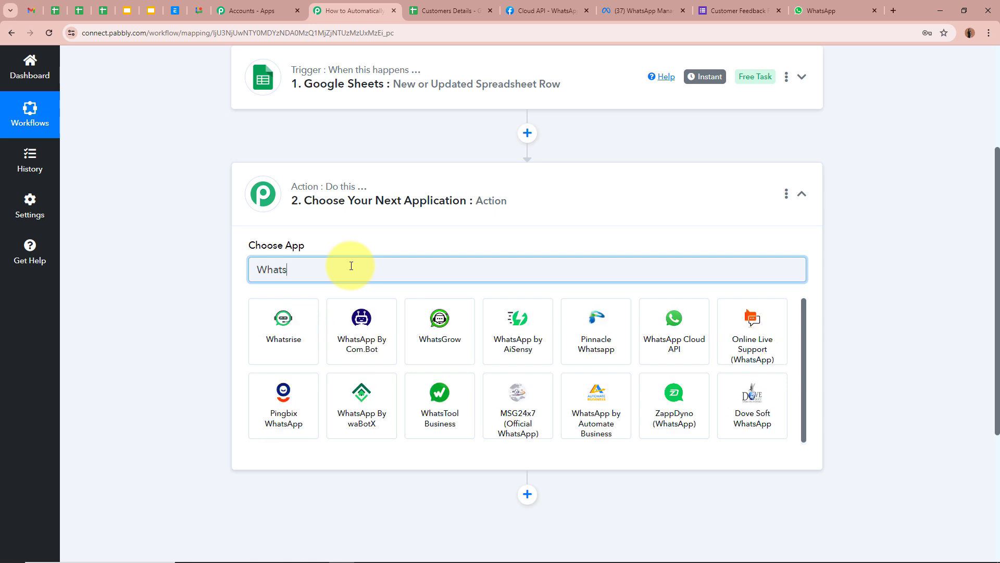
click(652, 329)
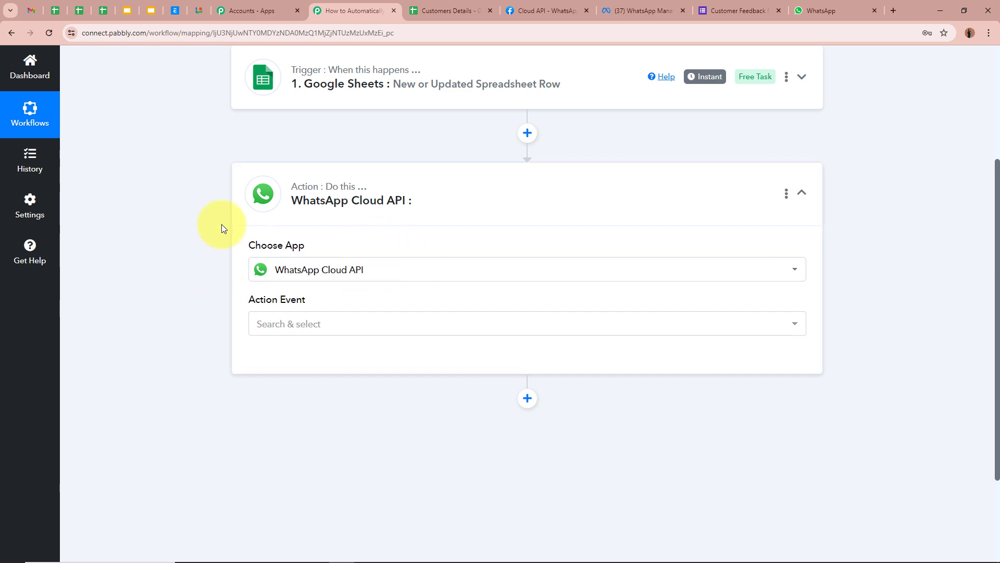
click(623, 11)
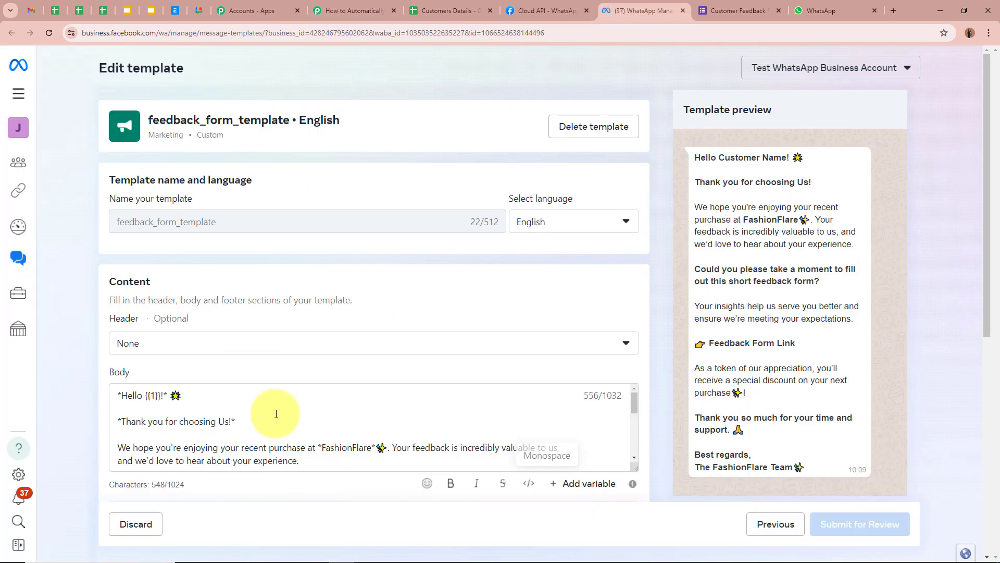
drag(691, 160, 792, 462)
click(782, 395)
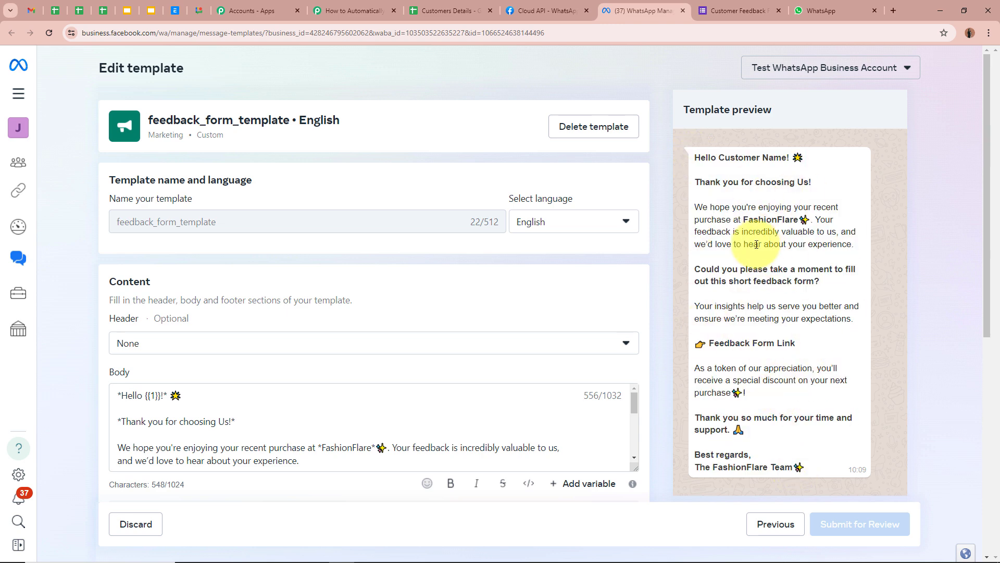
click(354, 11)
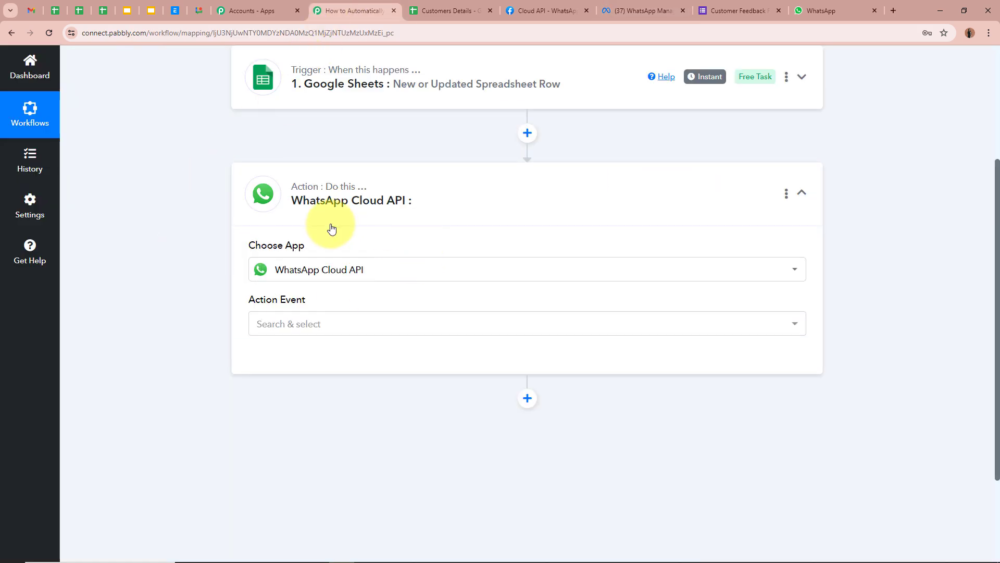
- Set the action event to Send Template Message and begin connecting a WhatsApp account
click(276, 327)
scroll(223, 323, down, 1)
click(339, 342)
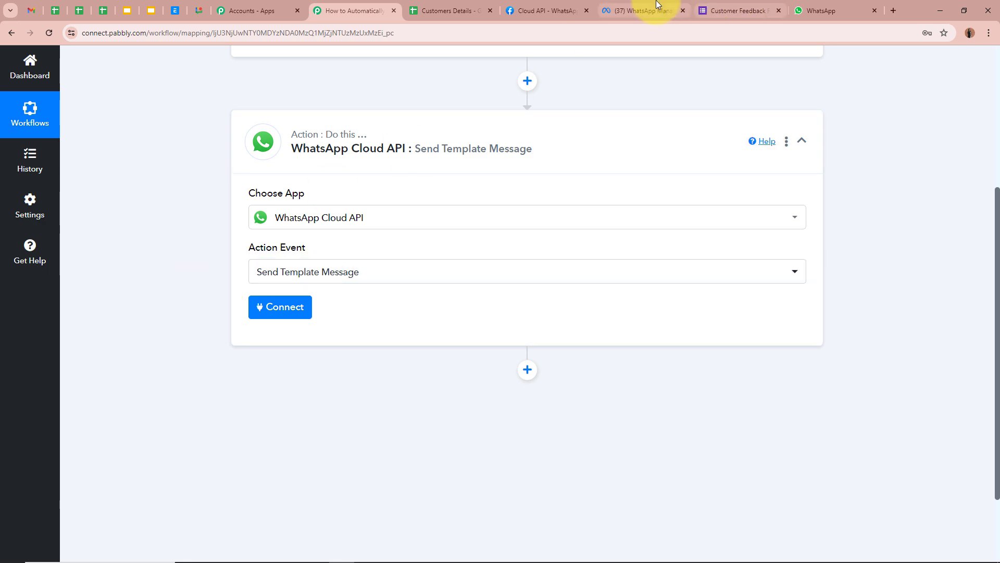
click(638, 10)
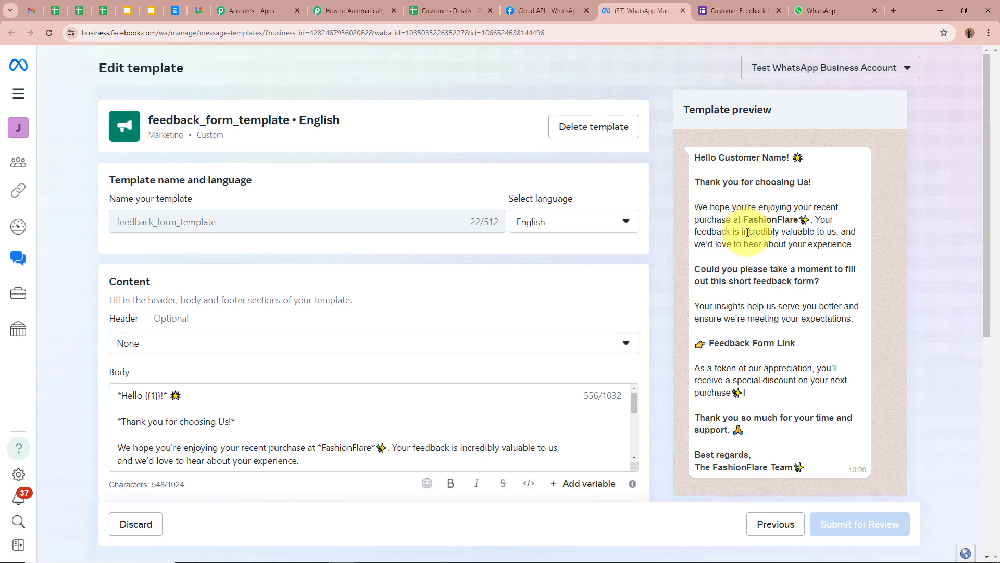
click(366, 6)
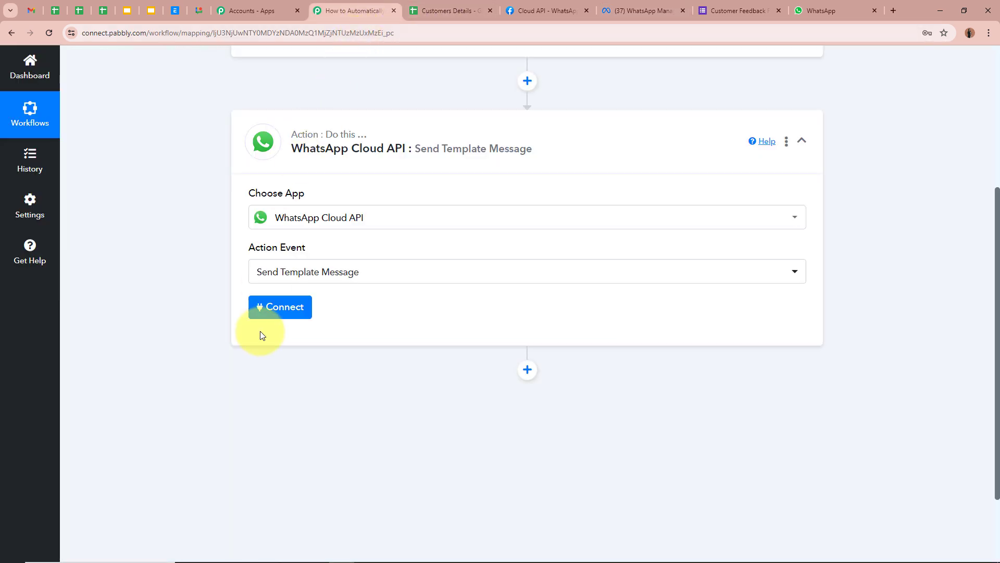
click(283, 308)
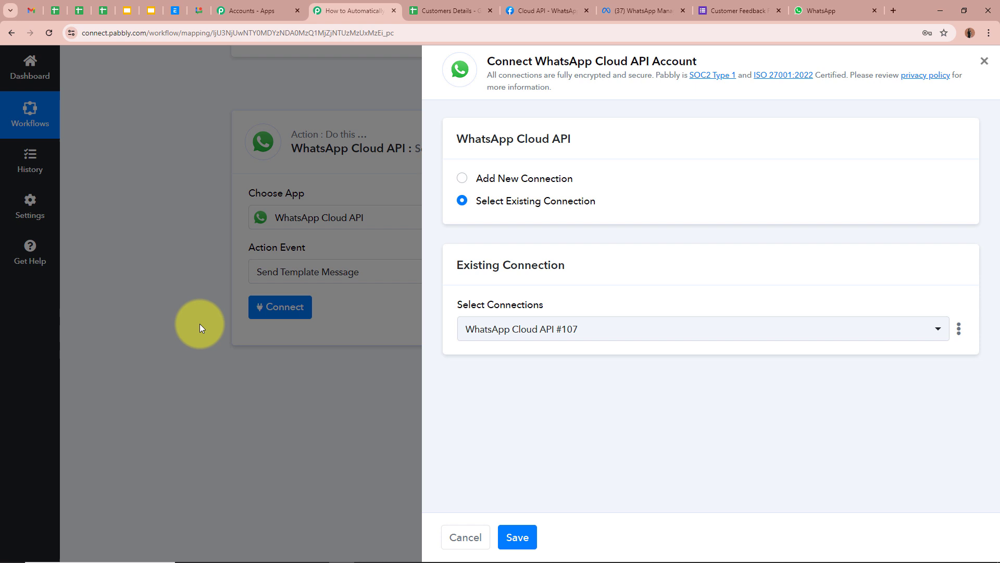
- Choose Add New Connection to show the Token, Phone Number ID and Business Account ID fields
click(468, 177)
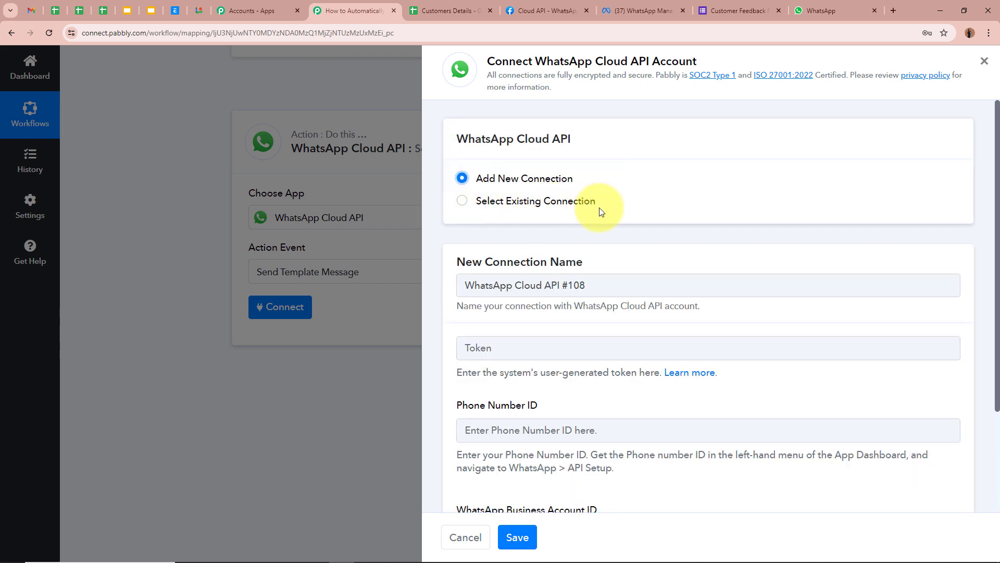
scroll(601, 211, down, 3)
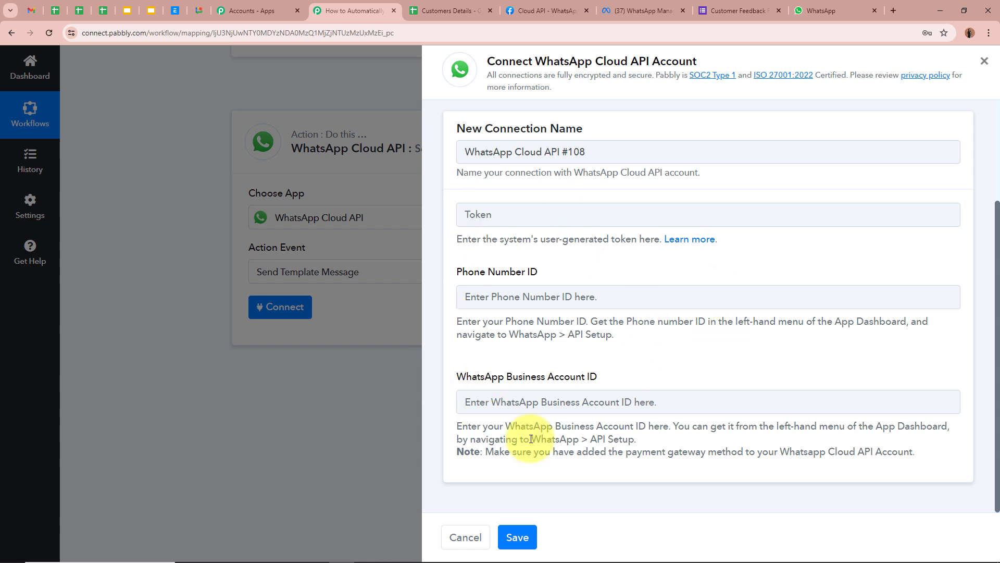
click(693, 240)
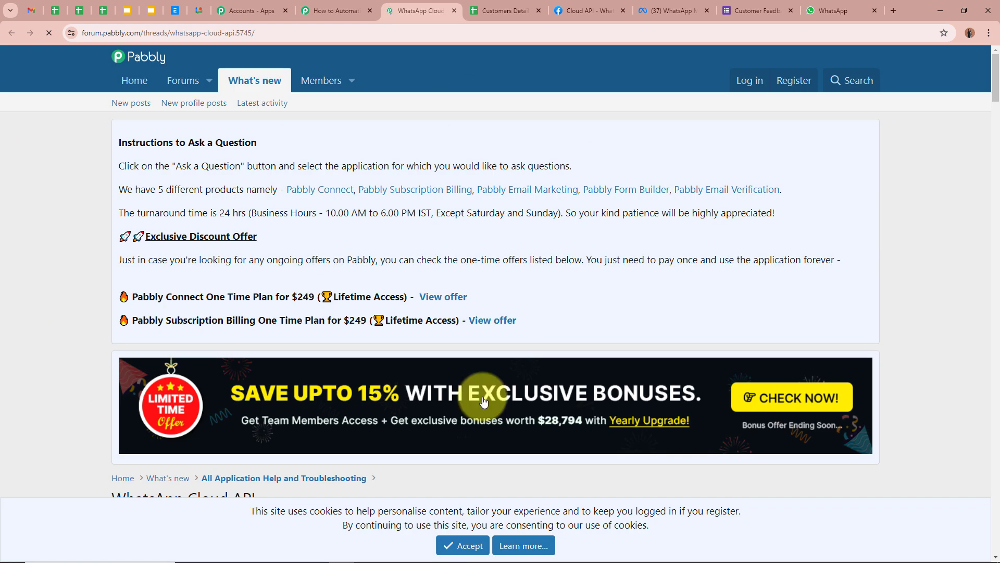
scroll(569, 230, down, 6)
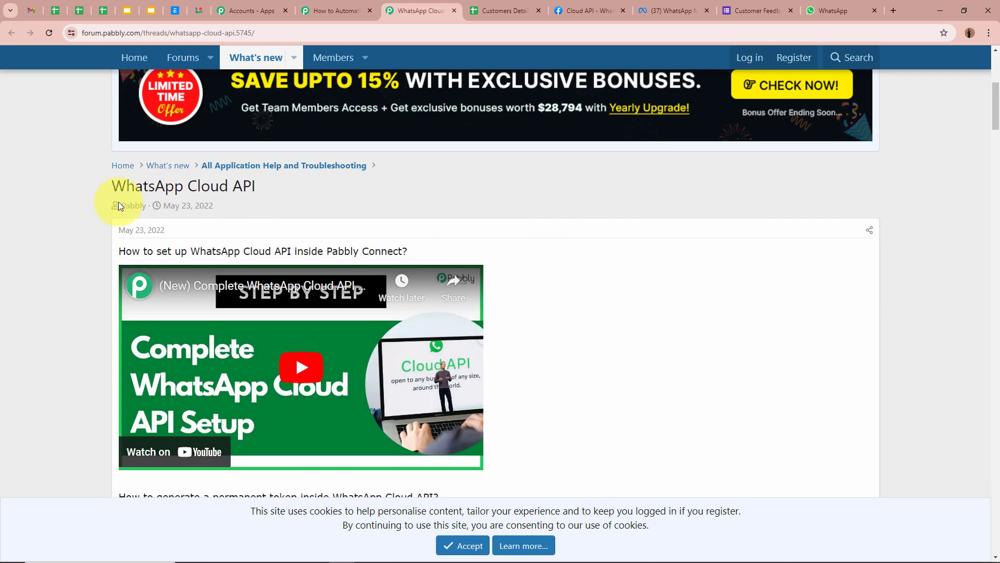
drag(120, 255, 549, 251)
click(552, 249)
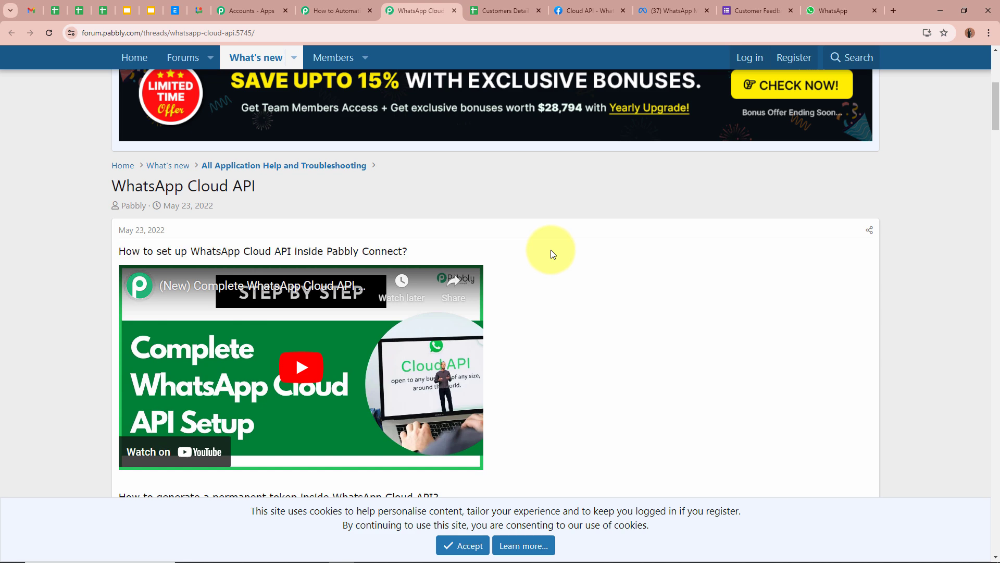
scroll(551, 249, down, 1)
scroll(551, 249, down, 2)
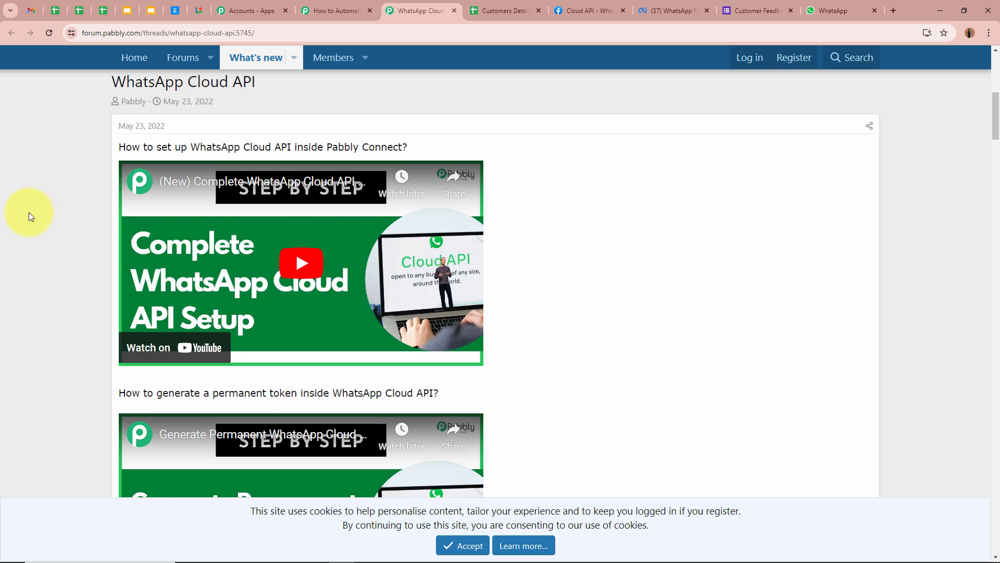
click(336, 10)
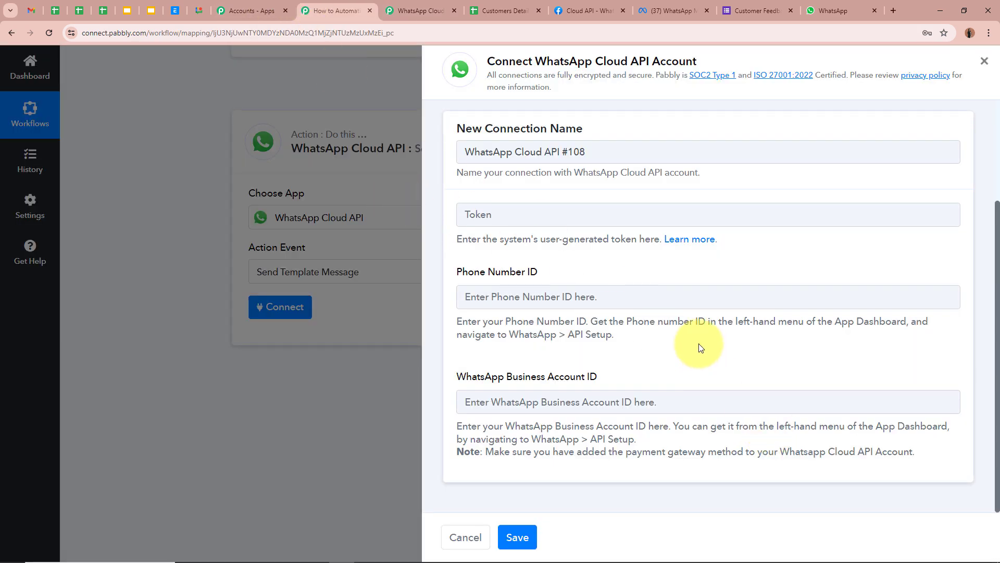
click(419, 11)
click(336, 8)
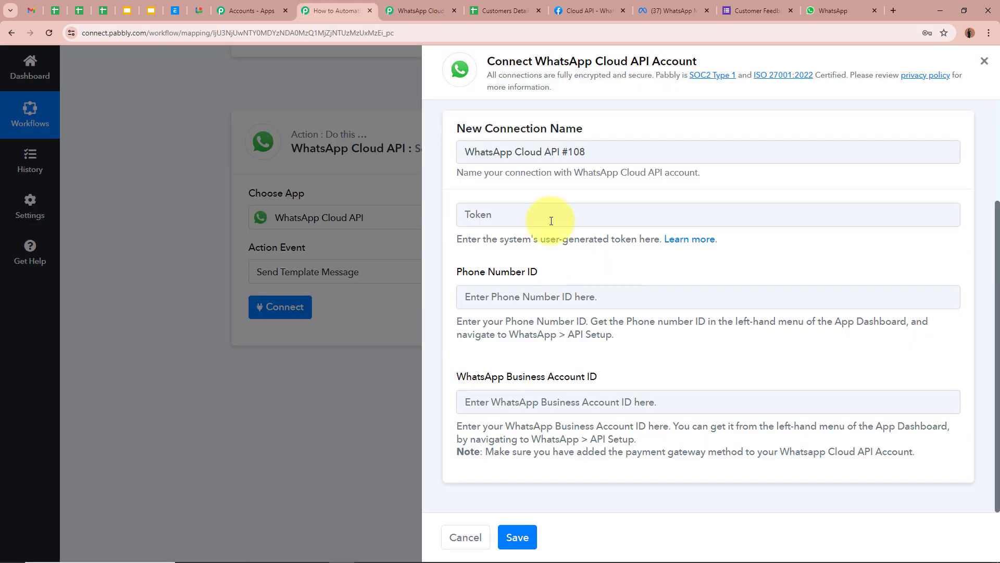
click(424, 6)
scroll(119, 295, down, 2)
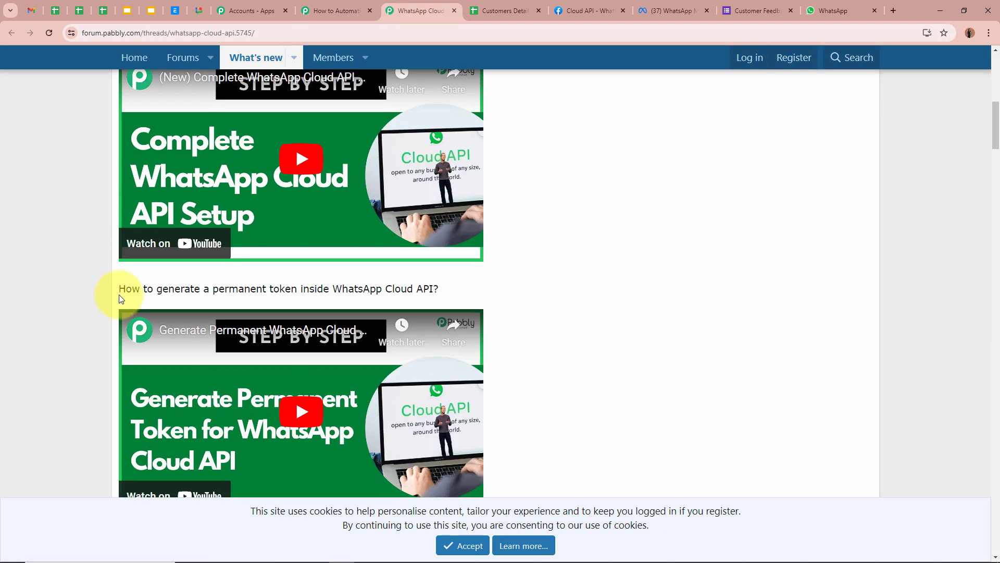
drag(122, 289, 453, 286)
click(33, 283)
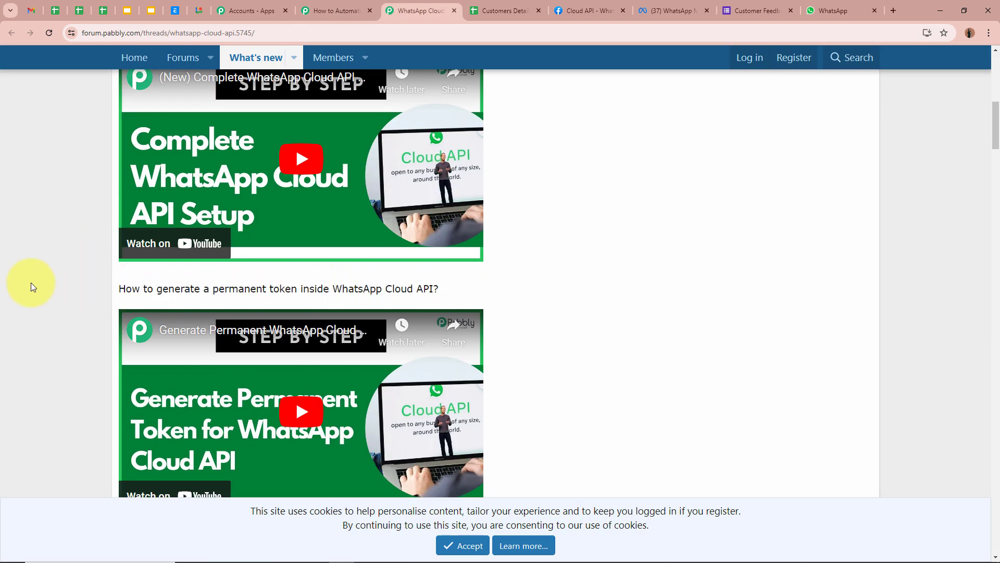
scroll(31, 287, down, 3)
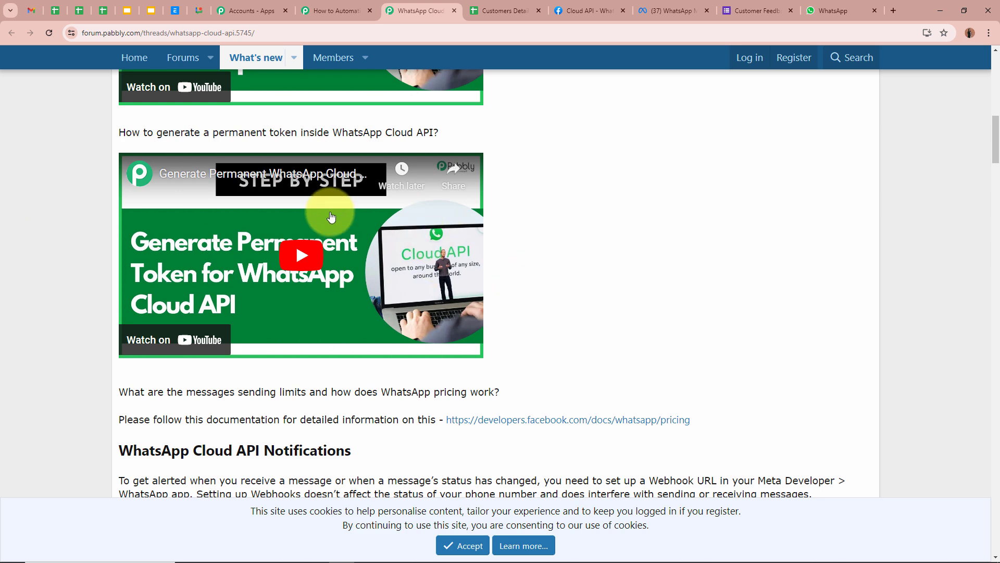
click(455, 11)
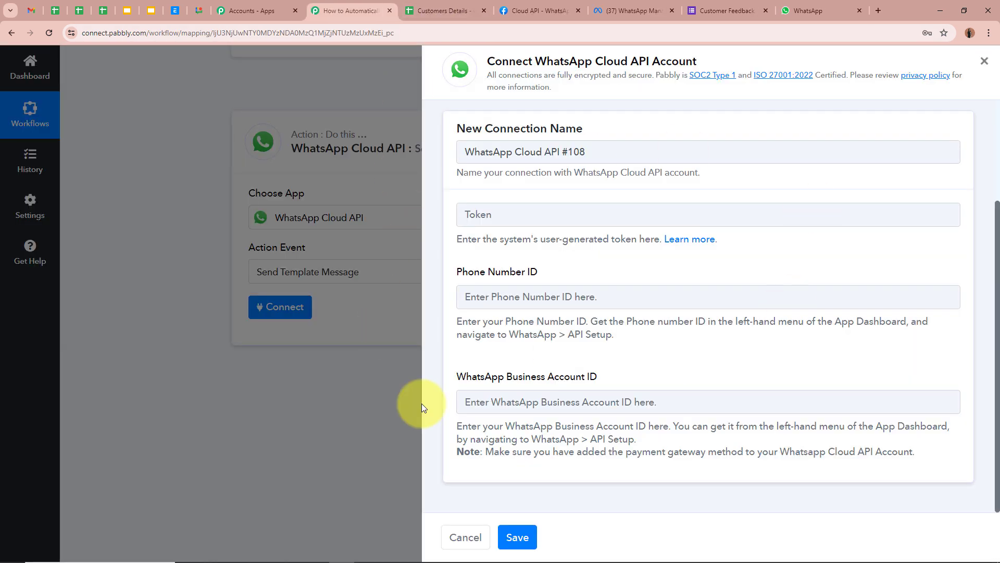
- Paste the temporary access token from Meta API Setup into the Token field
click(574, 11)
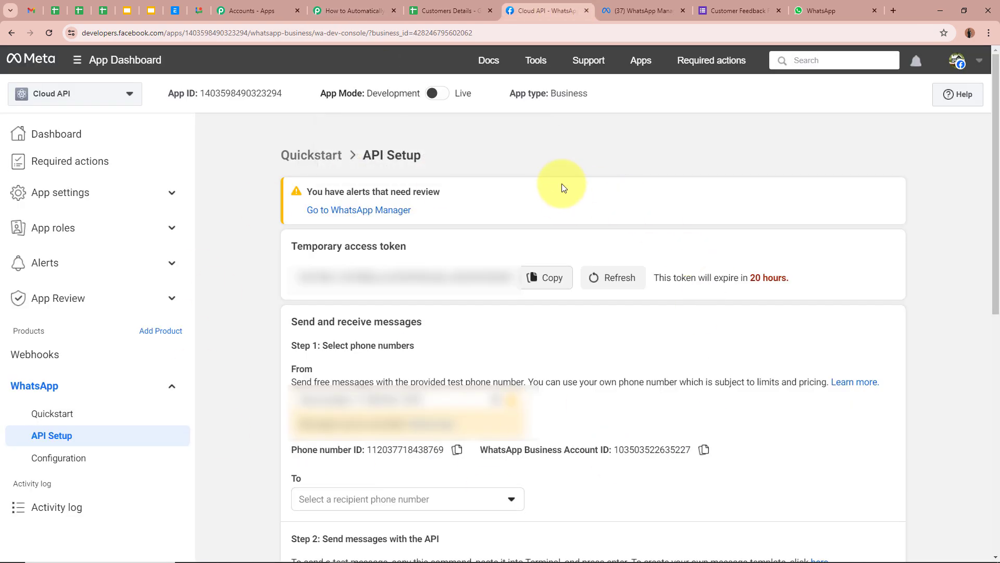
click(354, 11)
click(575, 7)
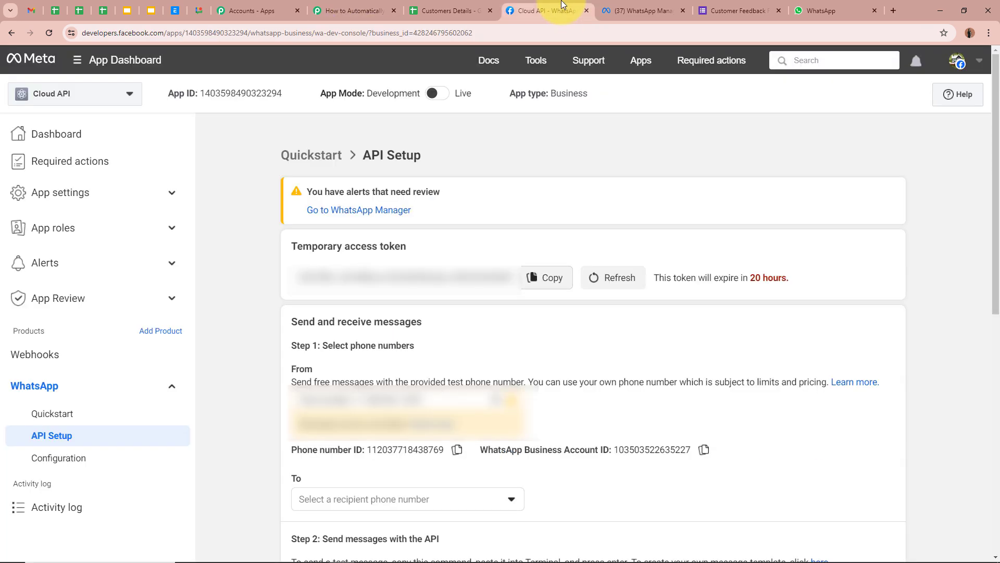
click(567, 285)
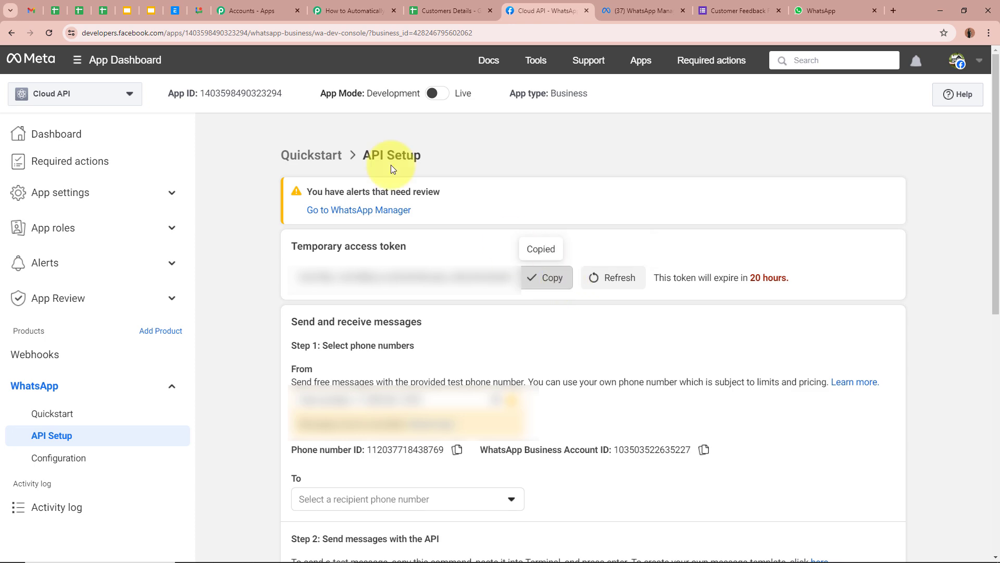
click(355, 11)
click(550, 216)
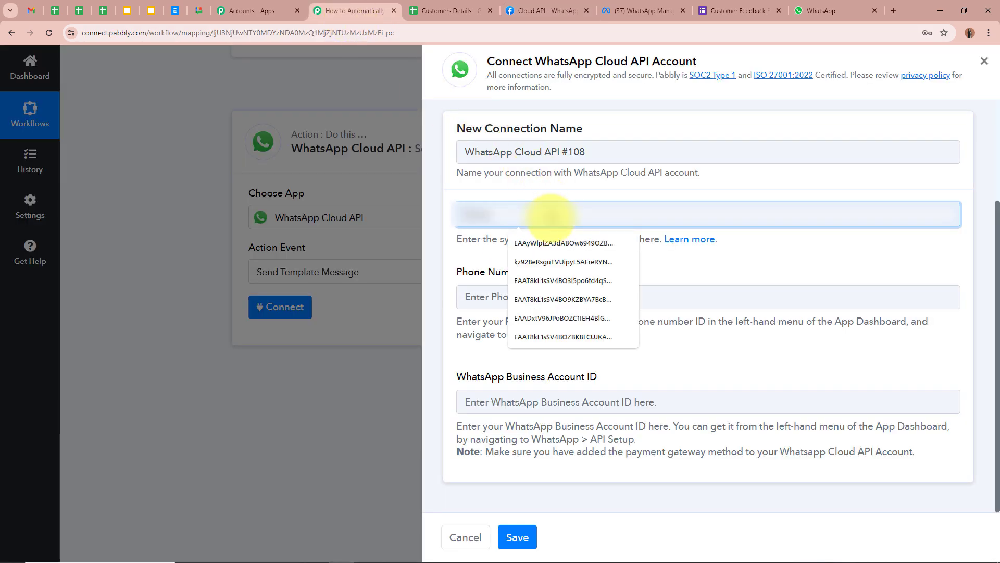
key(ctrl+v)
click(549, 303)
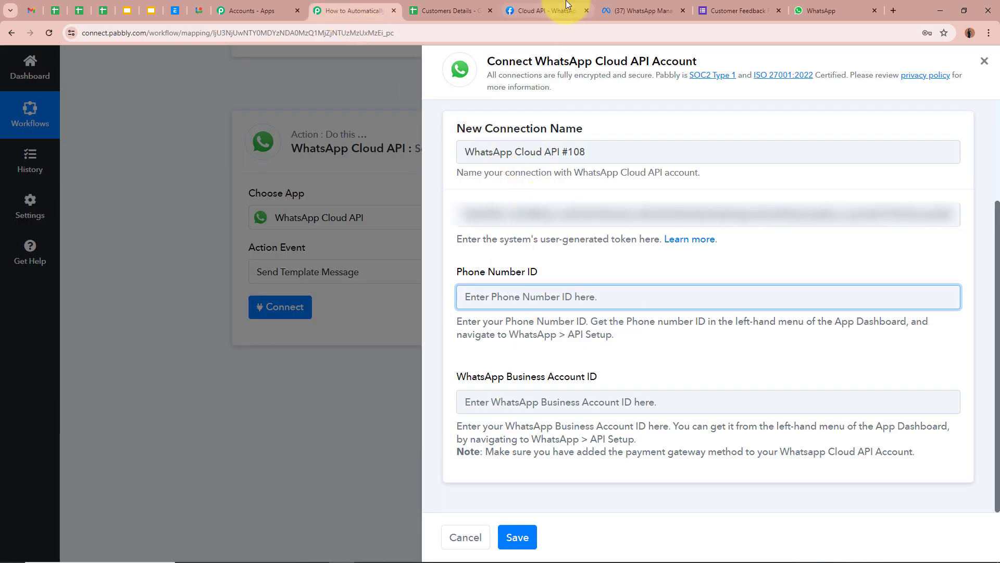
- Copy the Phone Number ID and WhatsApp Business Account ID from Meta into their fields
click(548, 10)
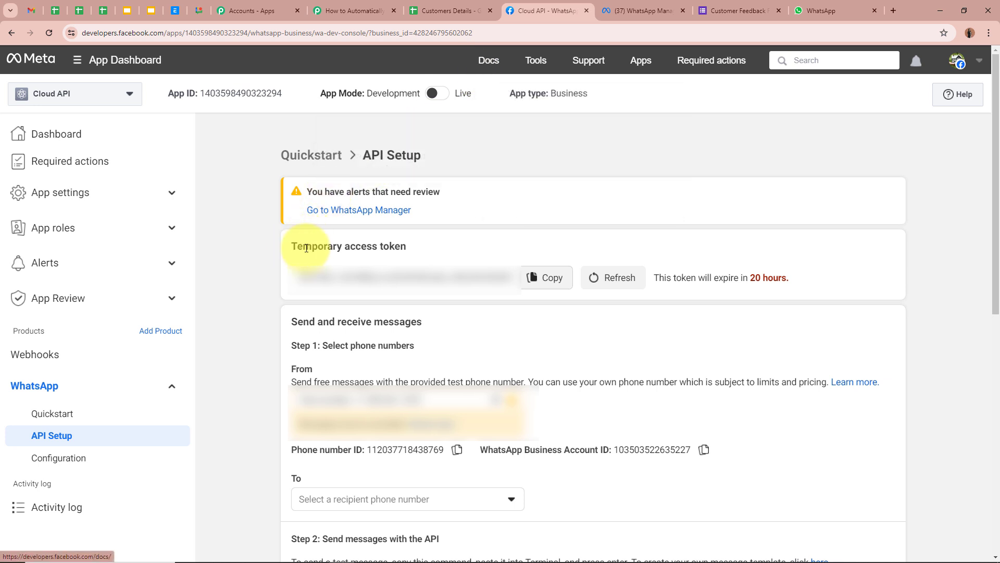
drag(299, 248, 458, 250)
click(224, 259)
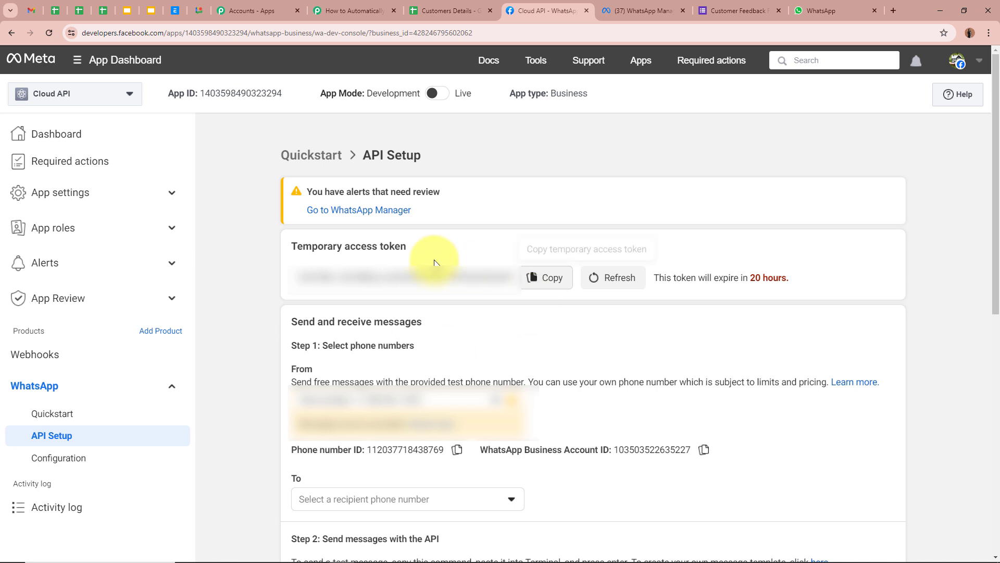
click(457, 451)
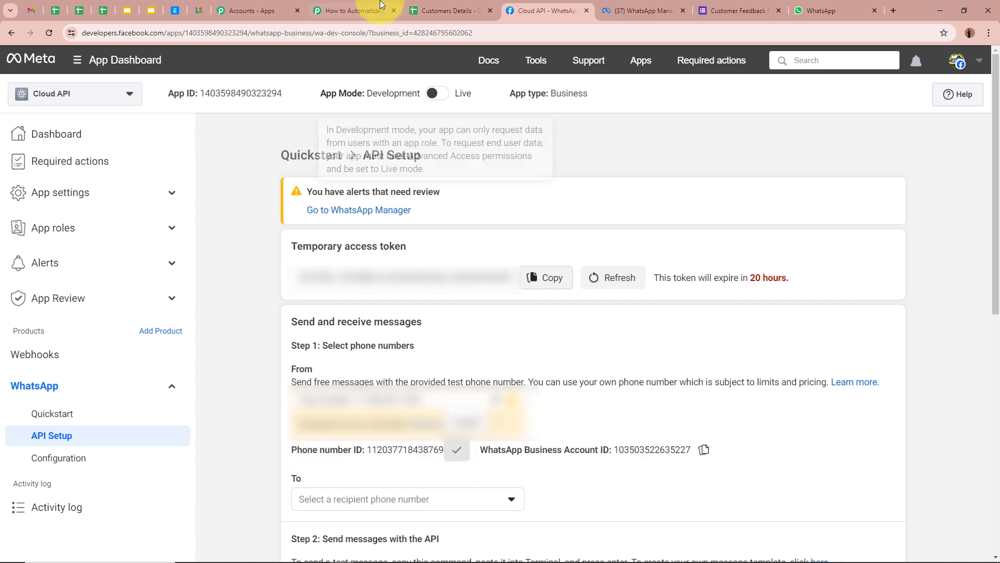
click(354, 11)
key(ctrl+v)
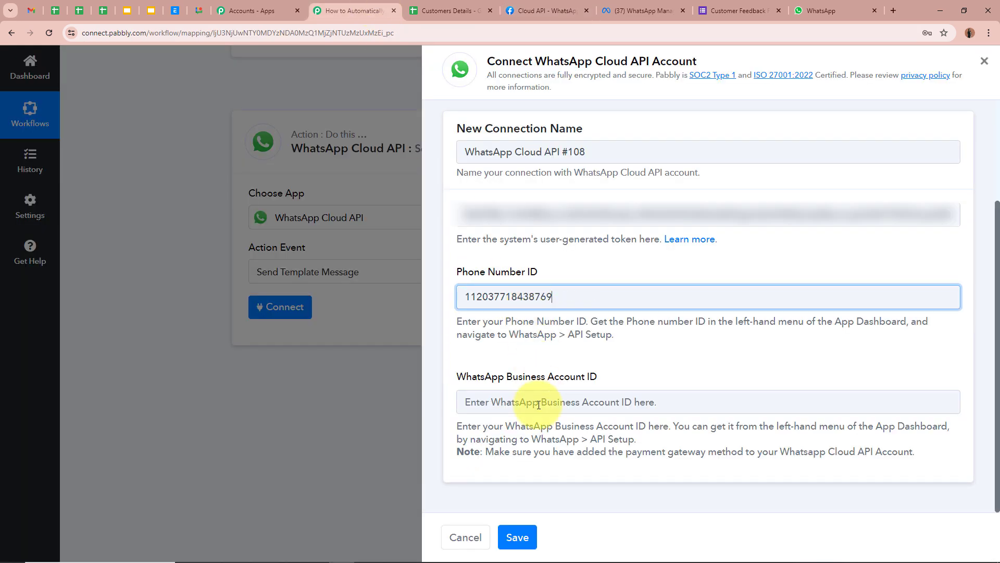
click(517, 403)
click(570, 6)
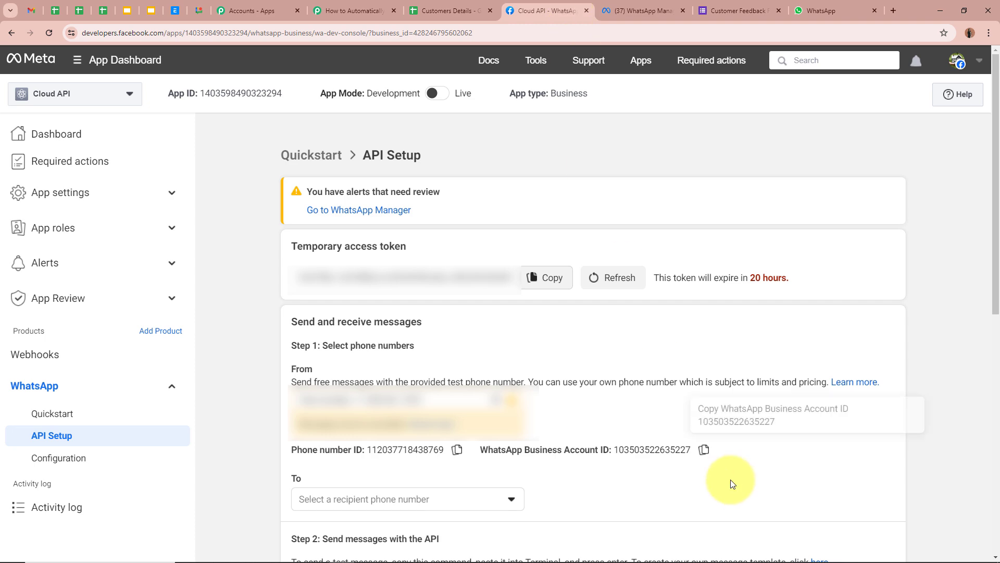
click(704, 449)
click(319, 6)
key(ctrl+v)
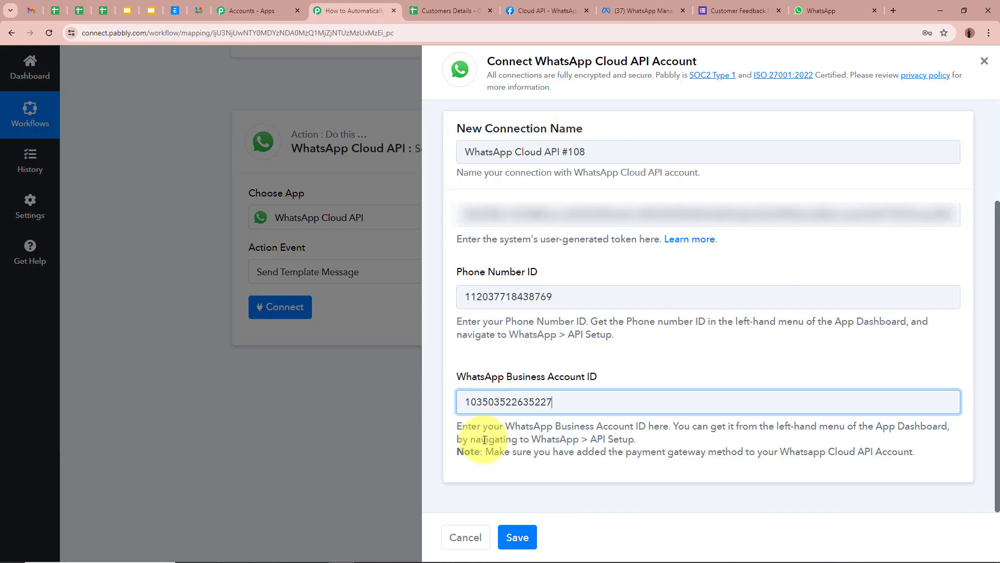
- Save the WhatsApp Cloud API #108 connection, checking feedback_form_template in WhatsApp Manager
click(517, 537)
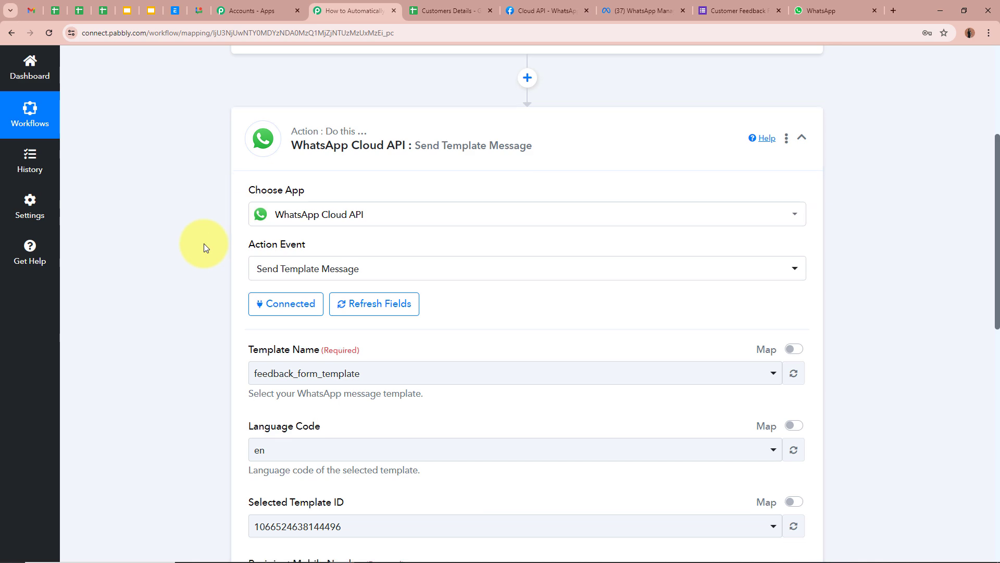
scroll(204, 243, down, 3)
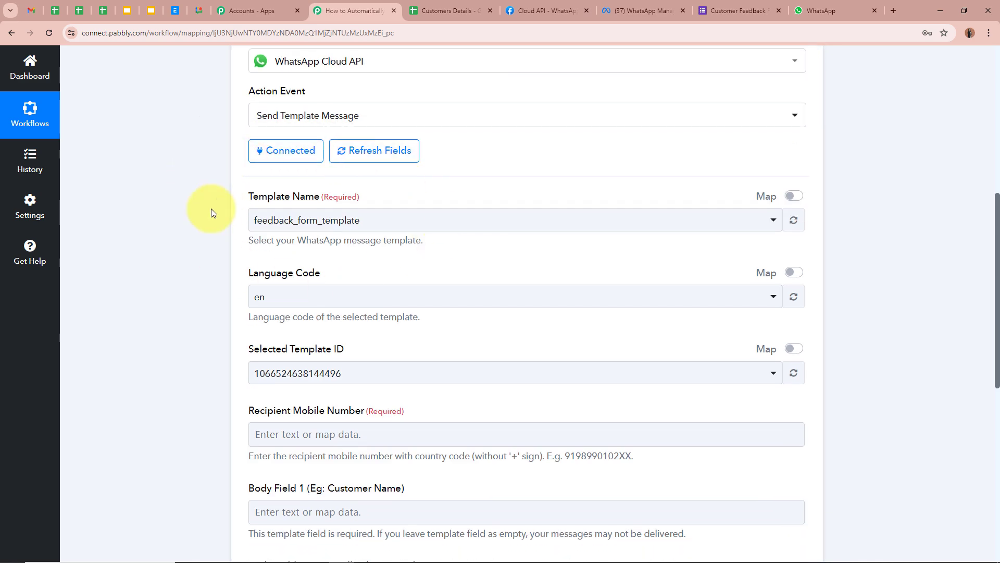
click(642, 11)
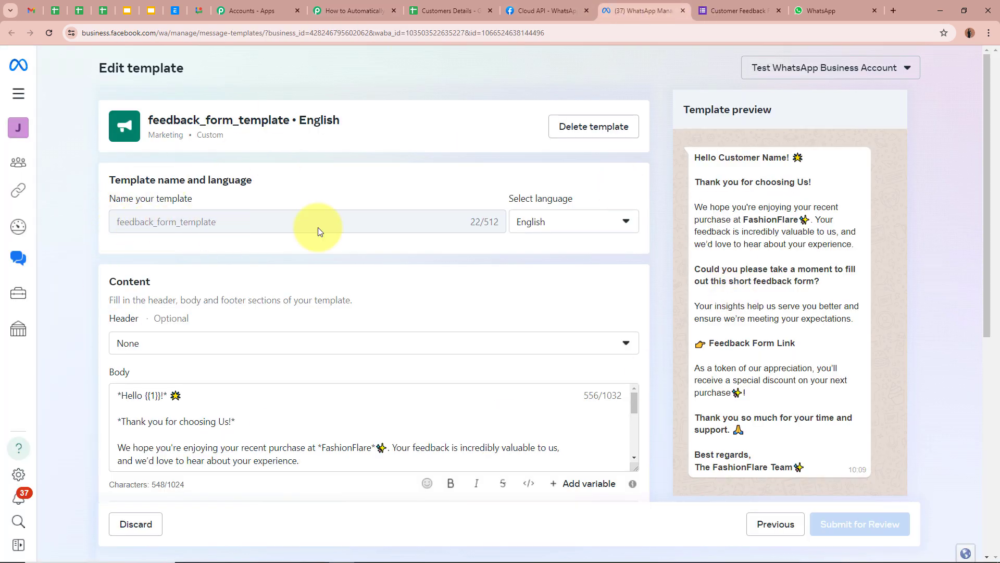
drag(687, 154, 767, 452)
click(768, 374)
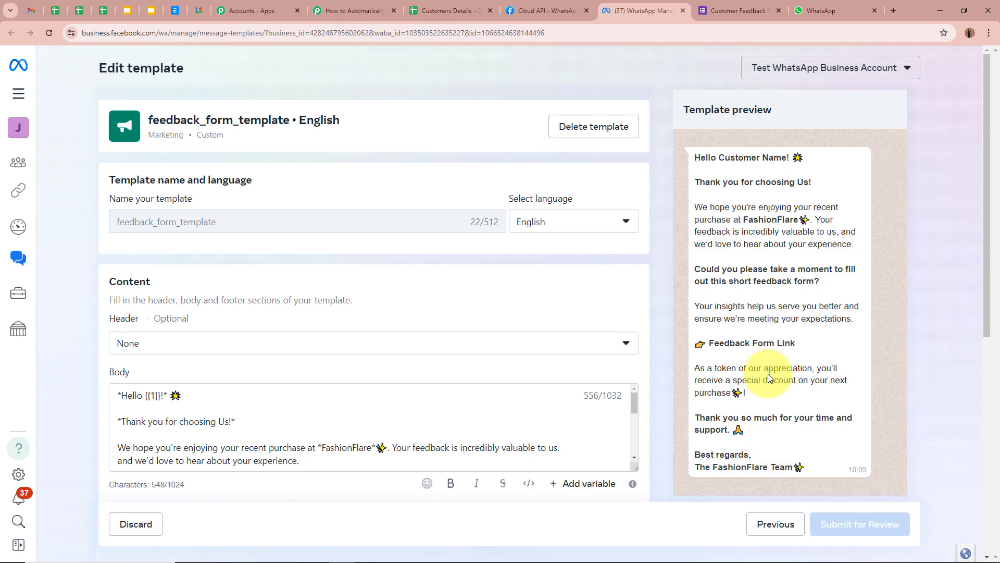
click(360, 10)
scroll(259, 169, down, 1)
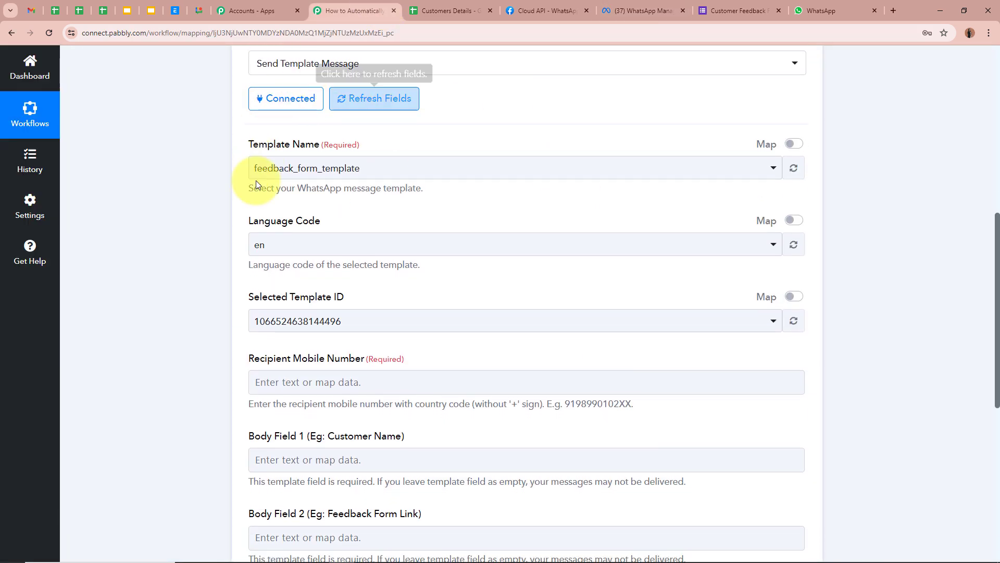
click(255, 175)
click(318, 228)
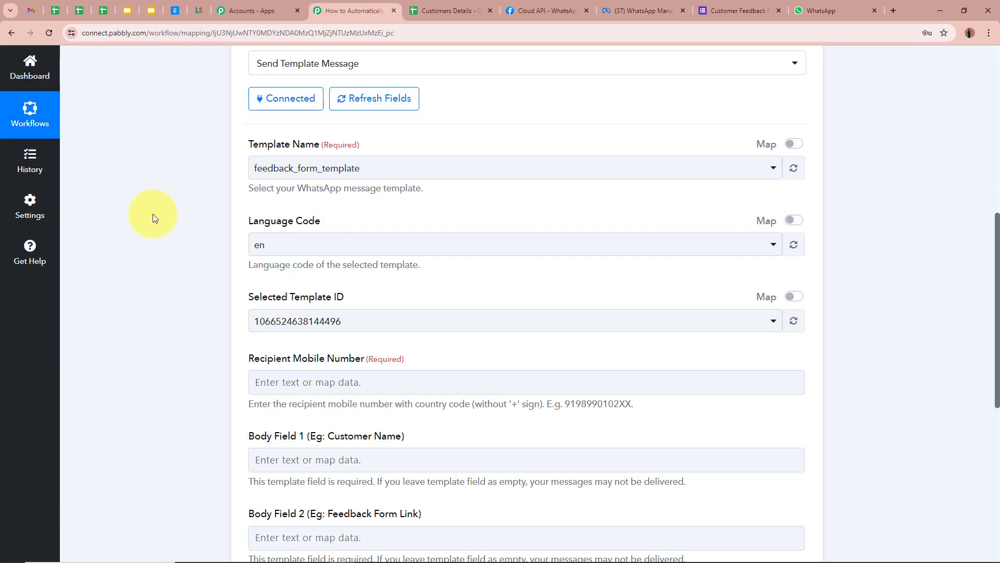
scroll(152, 214, down, 2)
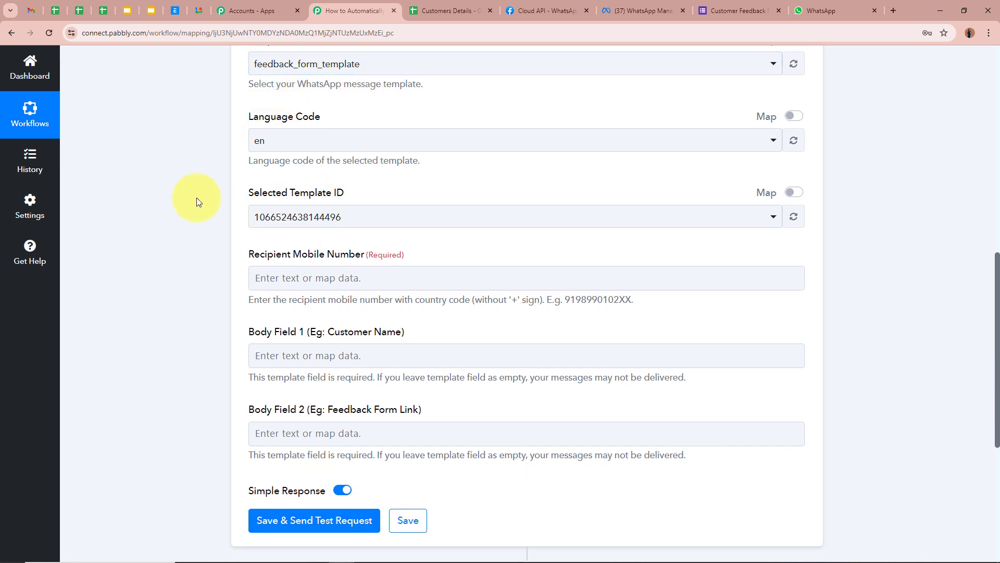
scroll(196, 202, up, 1)
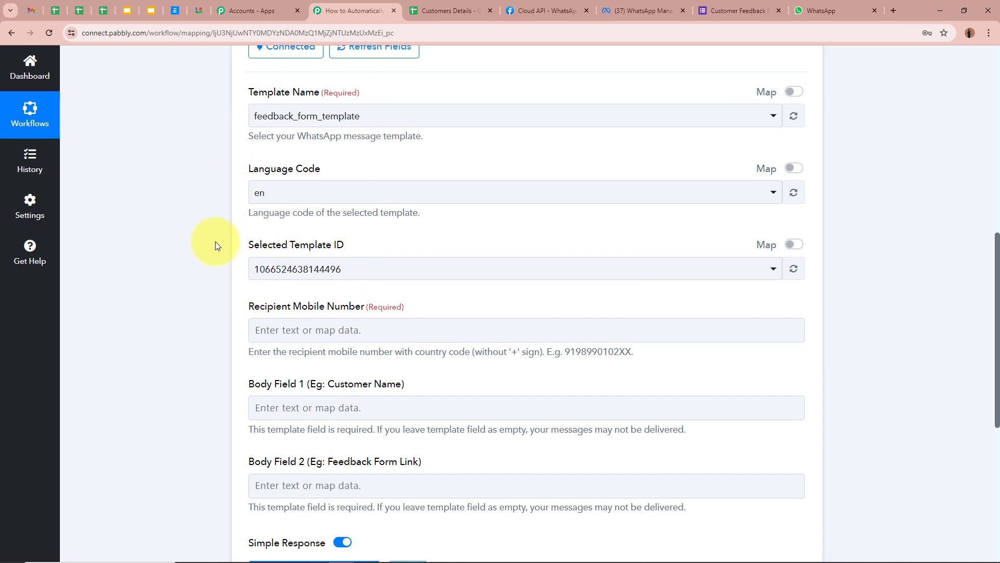
scroll(215, 244, down, 2)
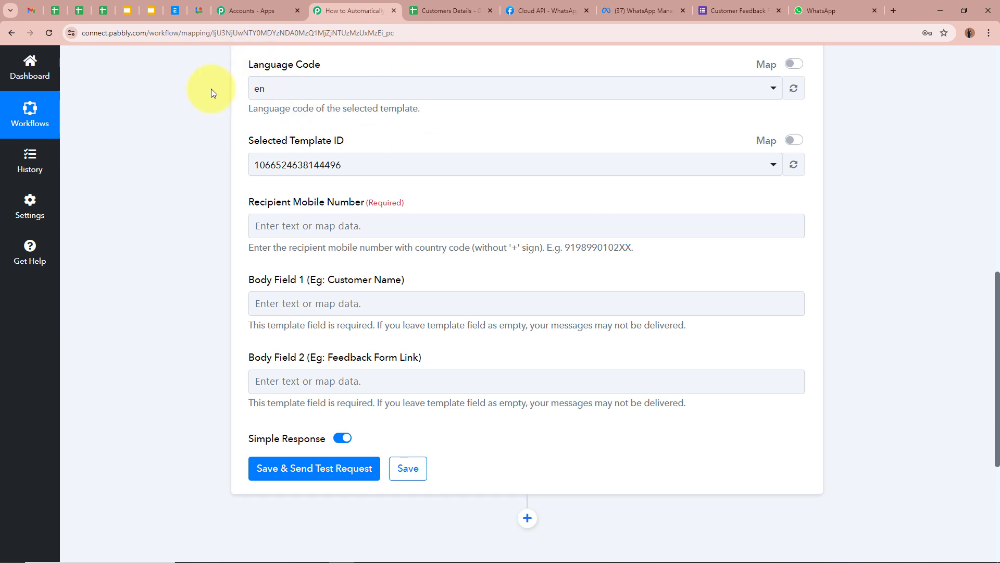
scroll(225, 130, down, 1)
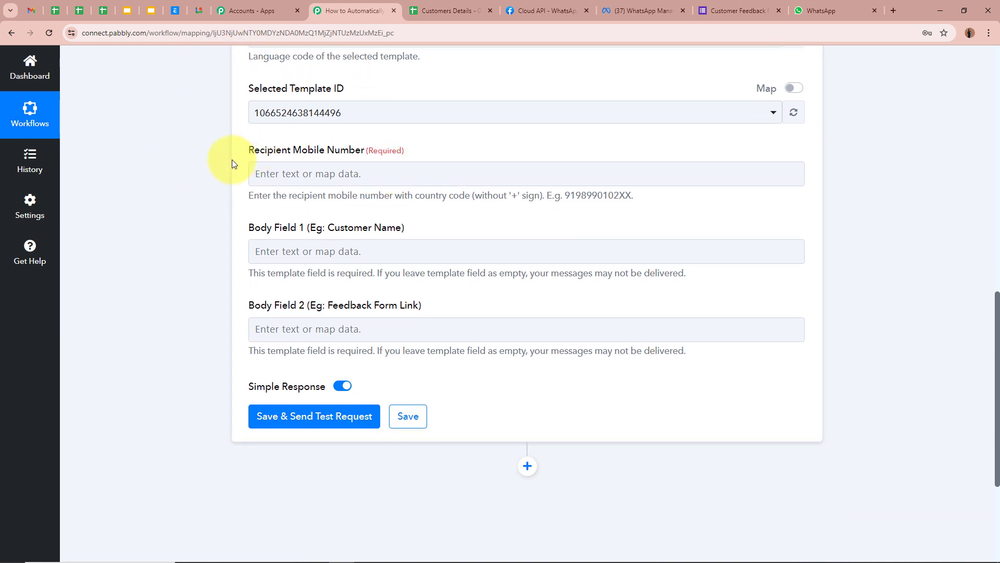
drag(248, 150, 450, 148)
click(124, 191)
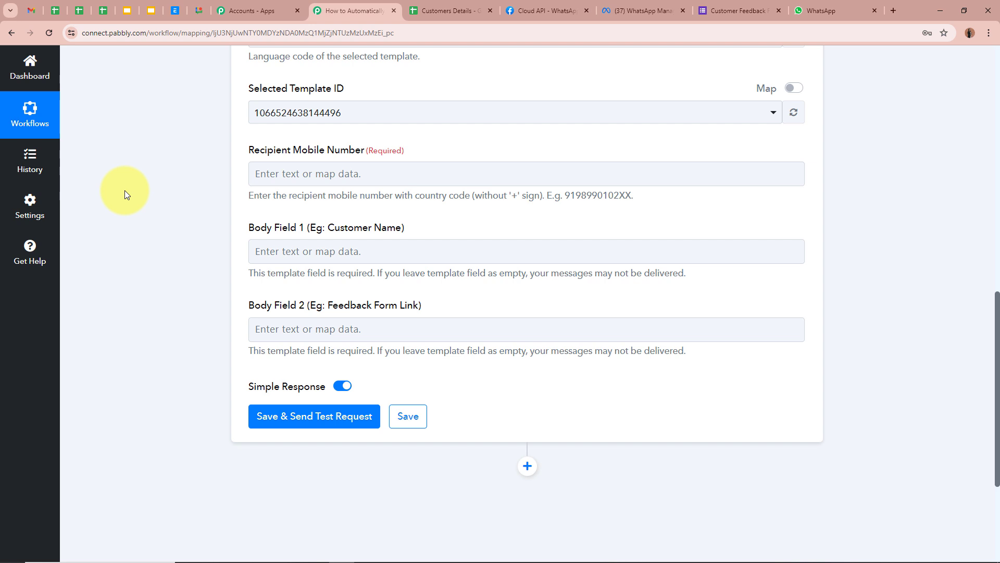
click(480, 7)
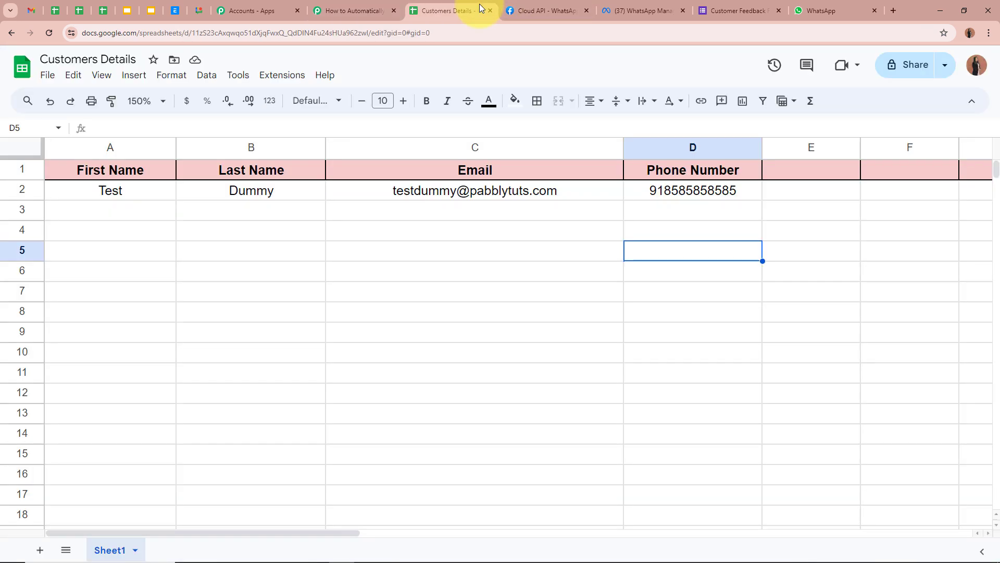
click(686, 189)
click(688, 248)
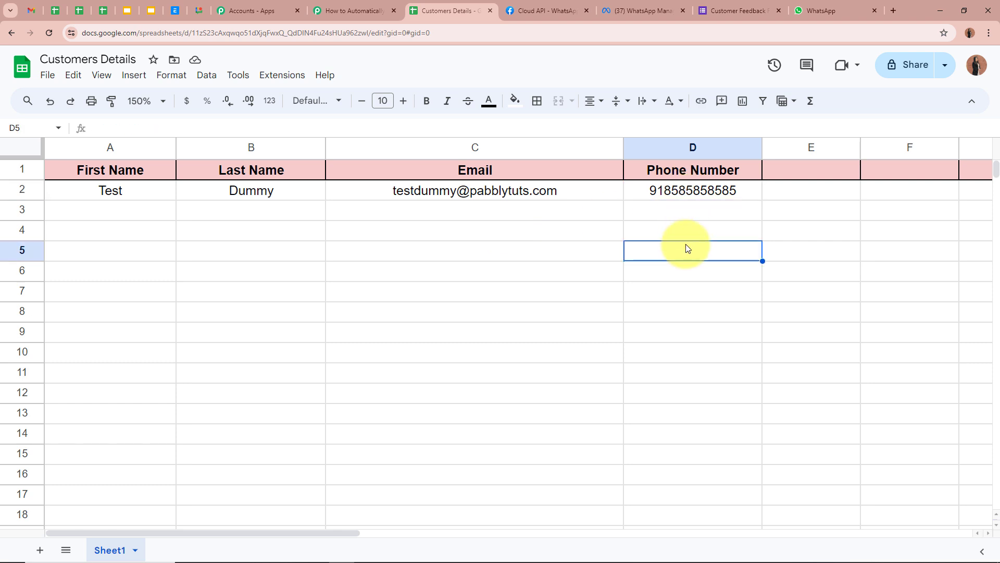
click(684, 192)
click(683, 277)
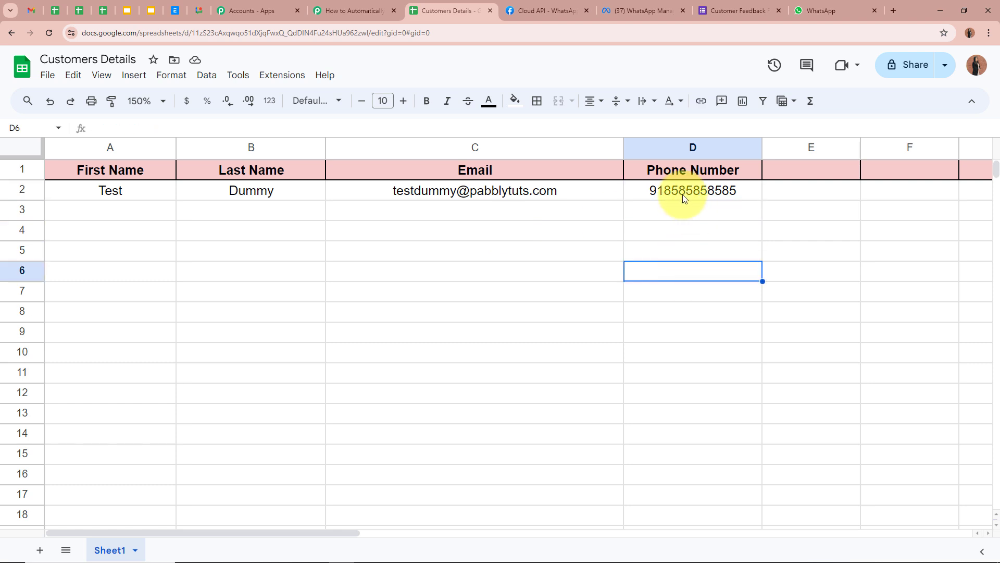
click(684, 194)
click(681, 255)
click(336, 18)
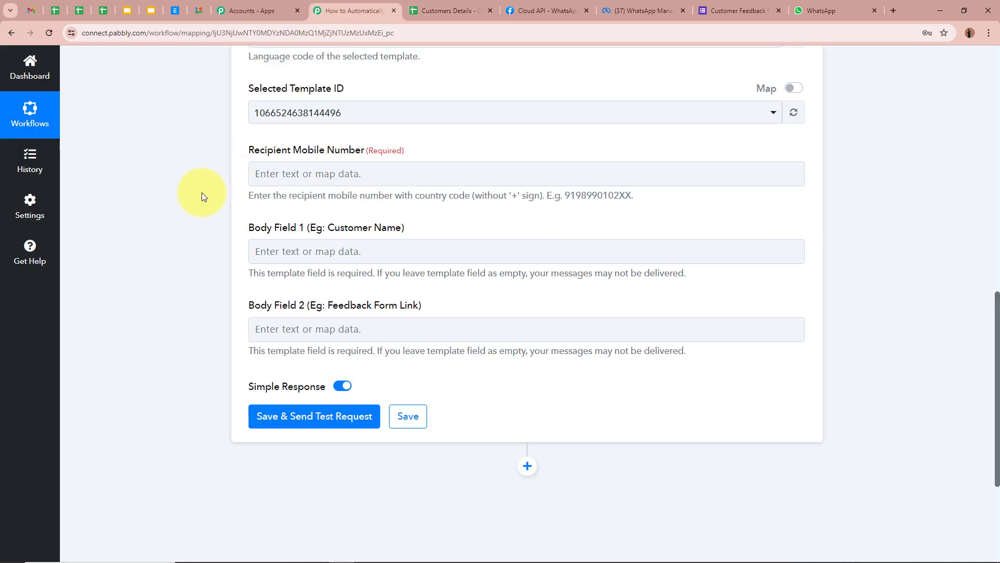
- Map the Google Sheets row's Phone Number into the Recipient Mobile Number field
scroll(203, 194, up, 5)
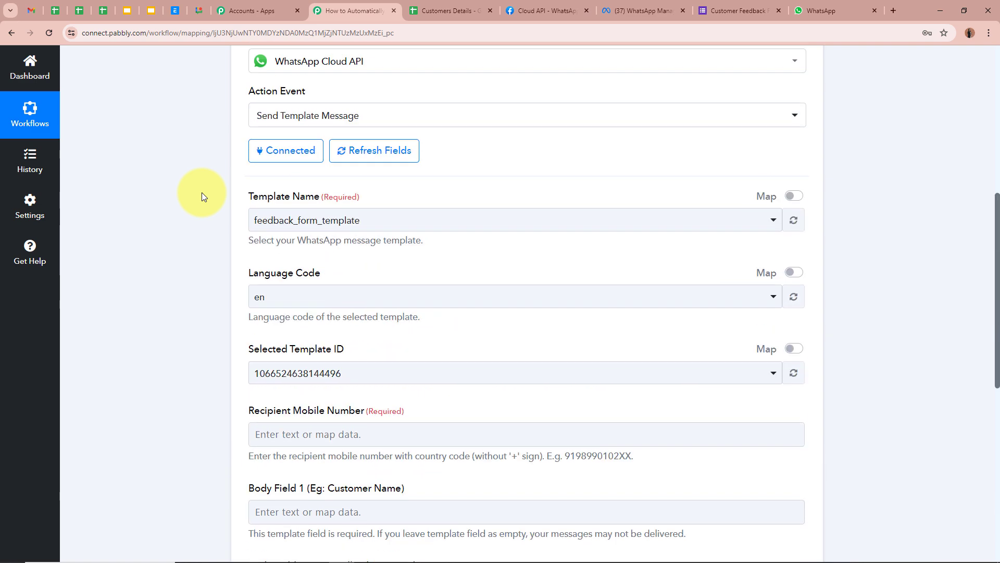
scroll(202, 192, up, 7)
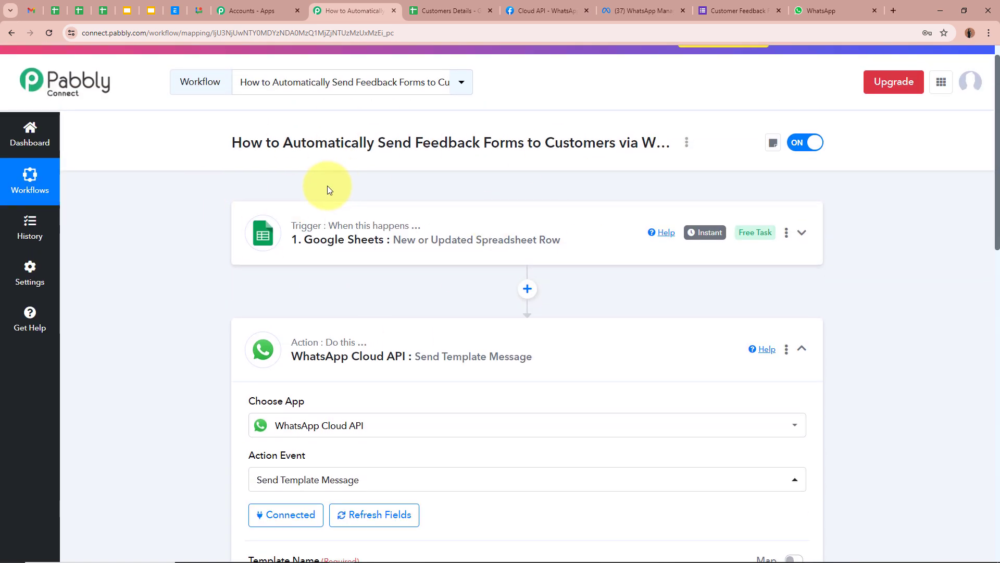
scroll(328, 188, down, 12)
click(355, 119)
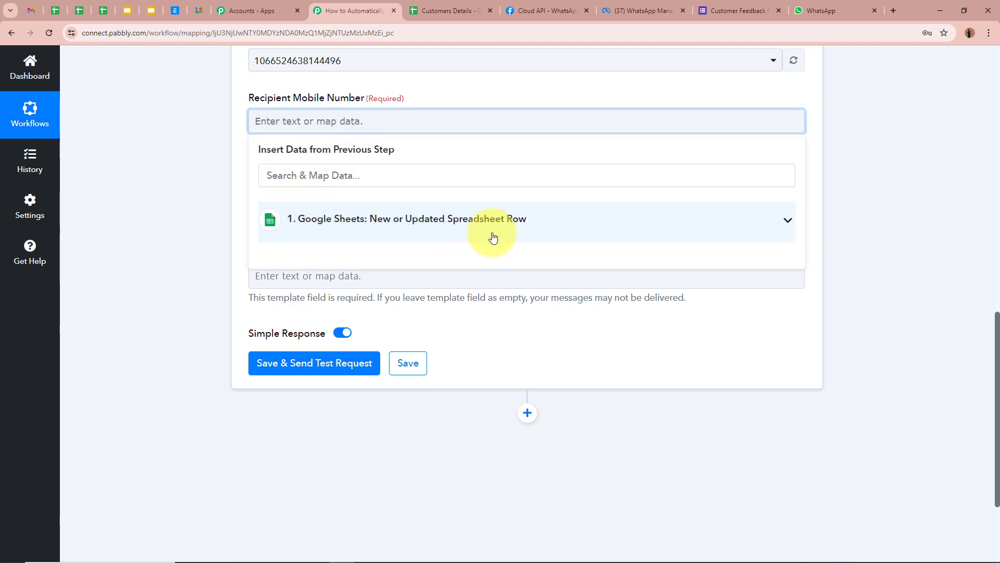
scroll(493, 238, up, 12)
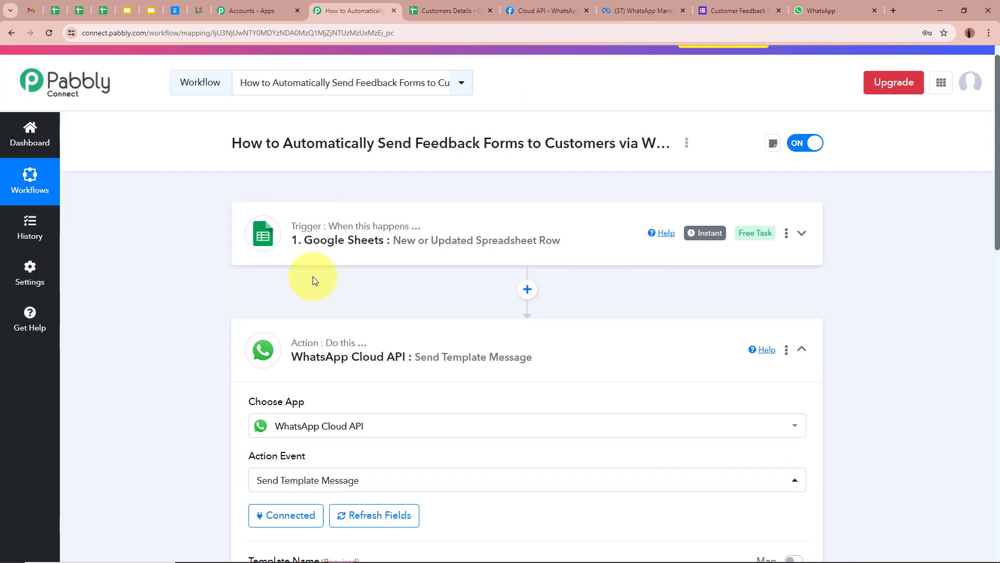
scroll(472, 250, down, 12)
click(446, 272)
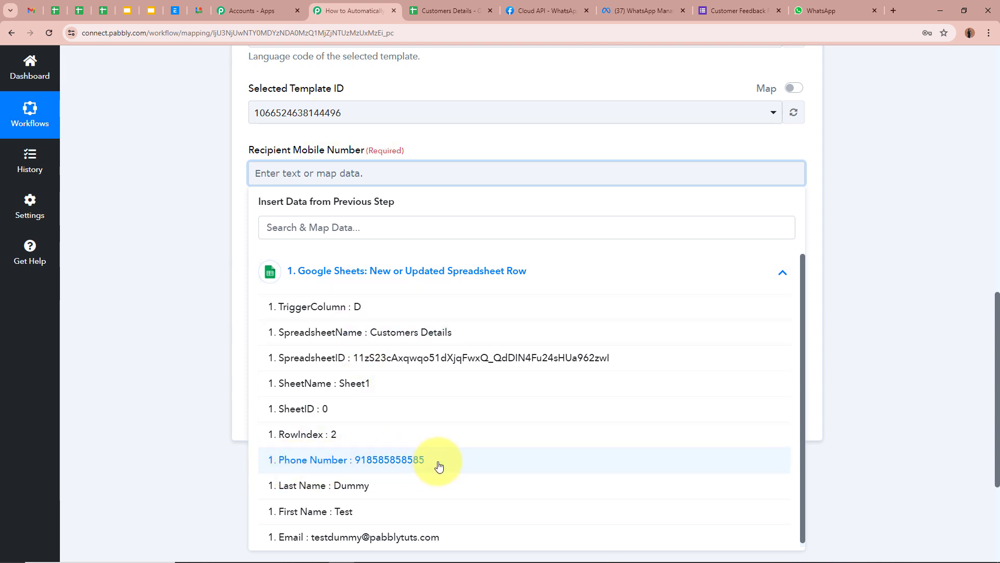
click(409, 460)
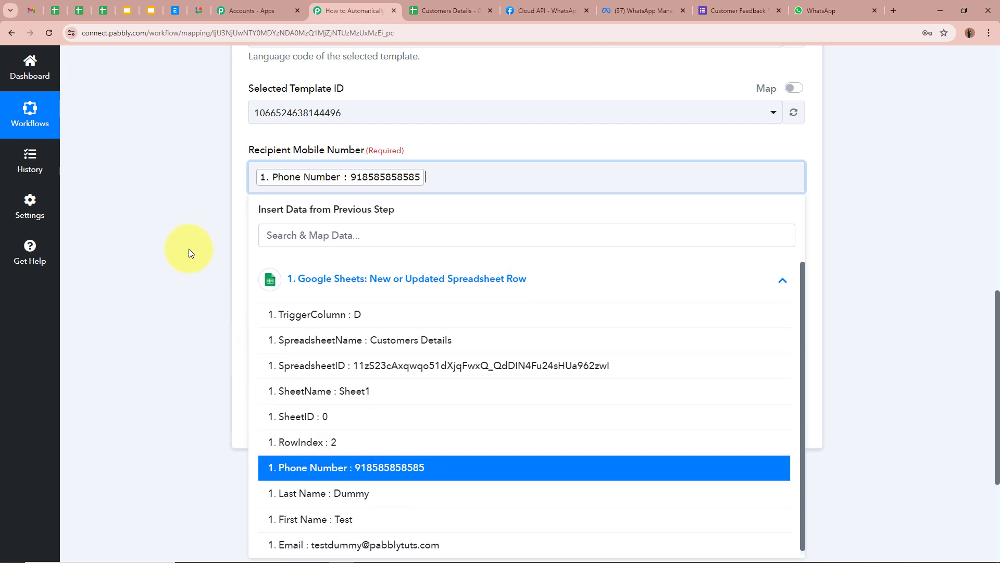
click(173, 198)
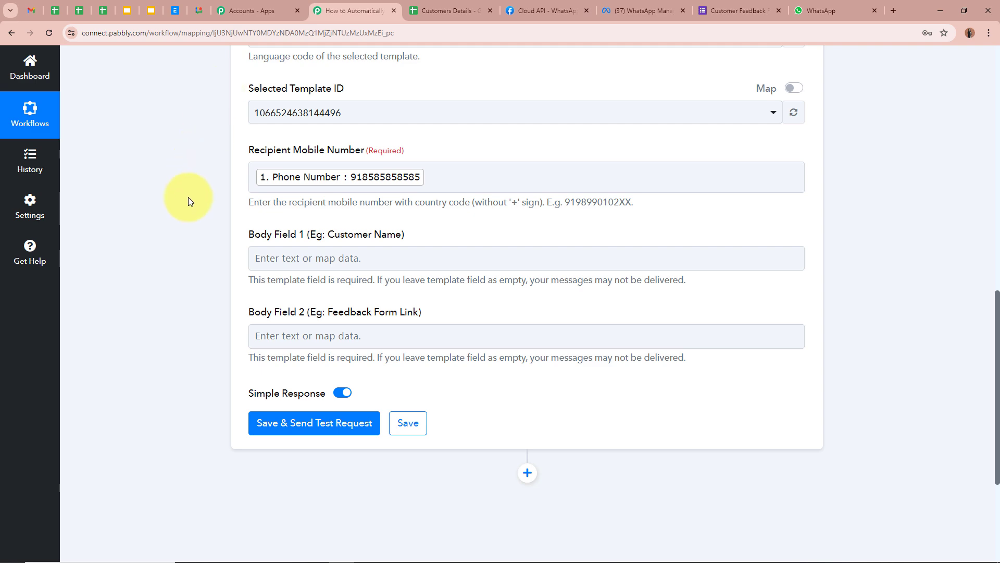
scroll(188, 197, down, 2)
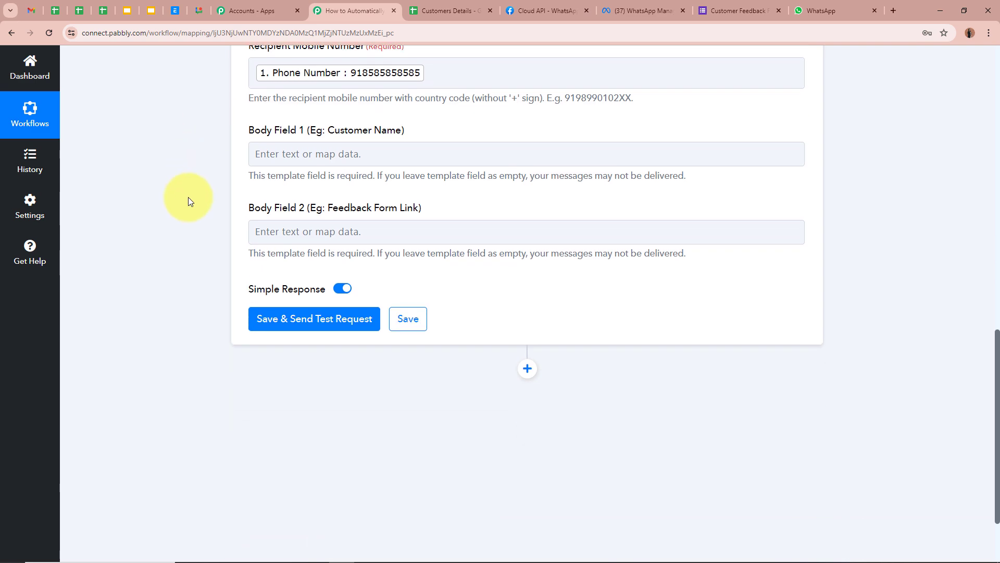
scroll(189, 196, up, 6)
scroll(188, 196, up, 6)
scroll(188, 196, down, 10)
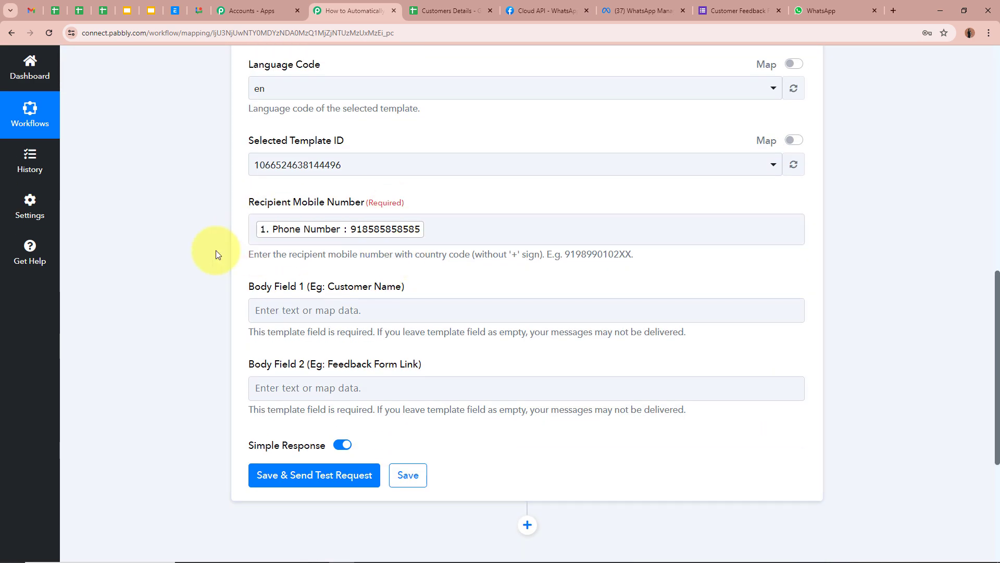
scroll(217, 254, down, 2)
scroll(218, 255, down, 1)
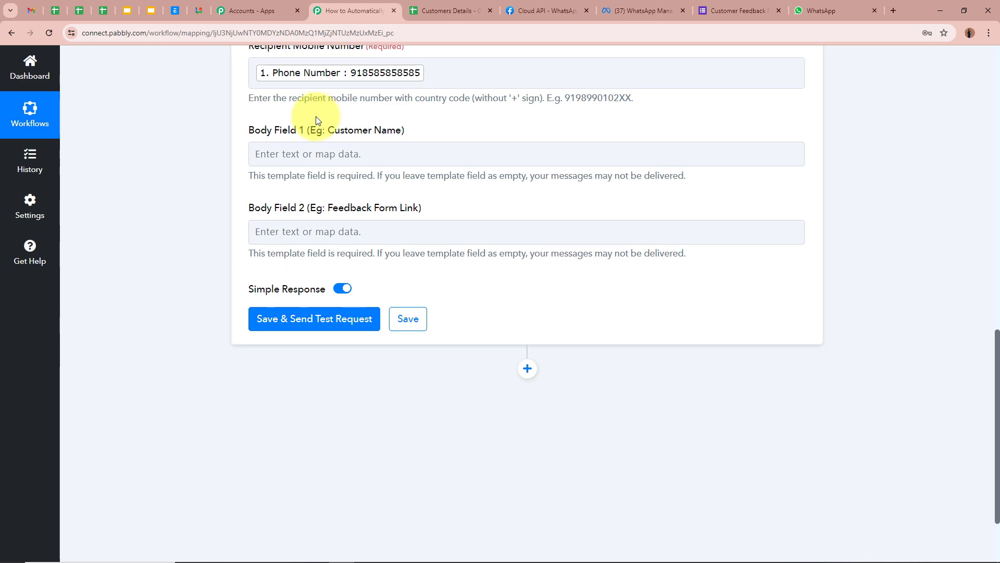
click(327, 153)
click(239, 128)
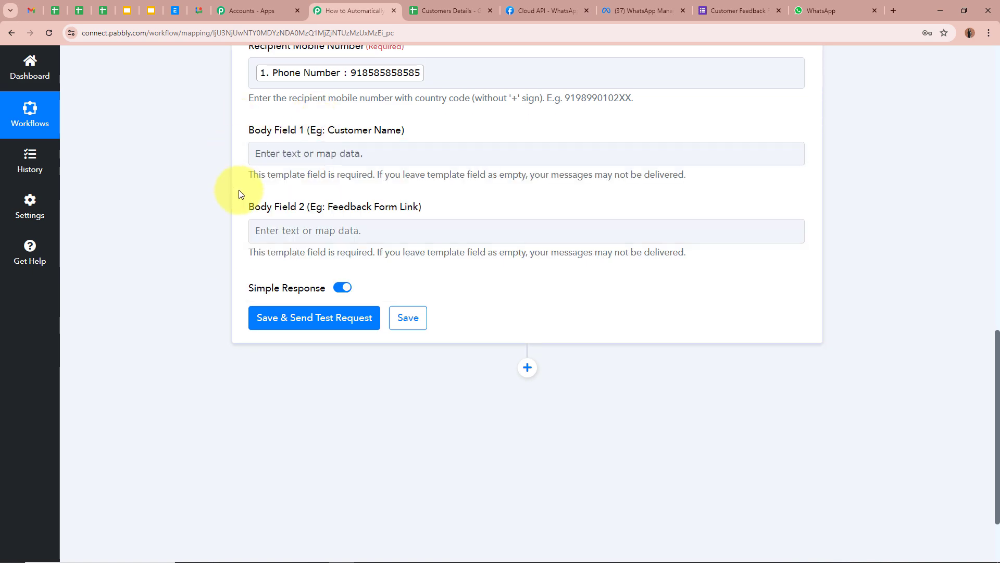
click(649, 13)
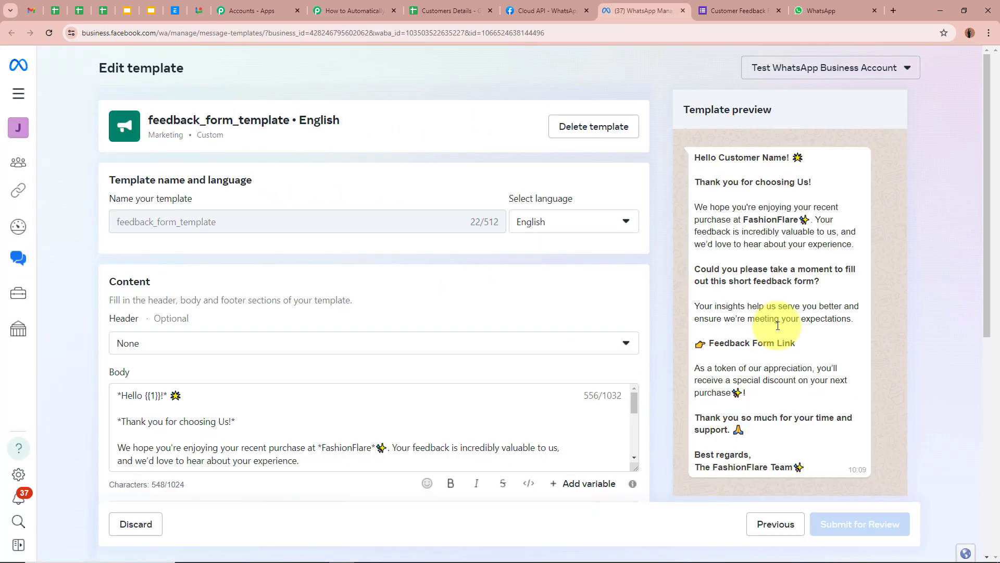
click(152, 397)
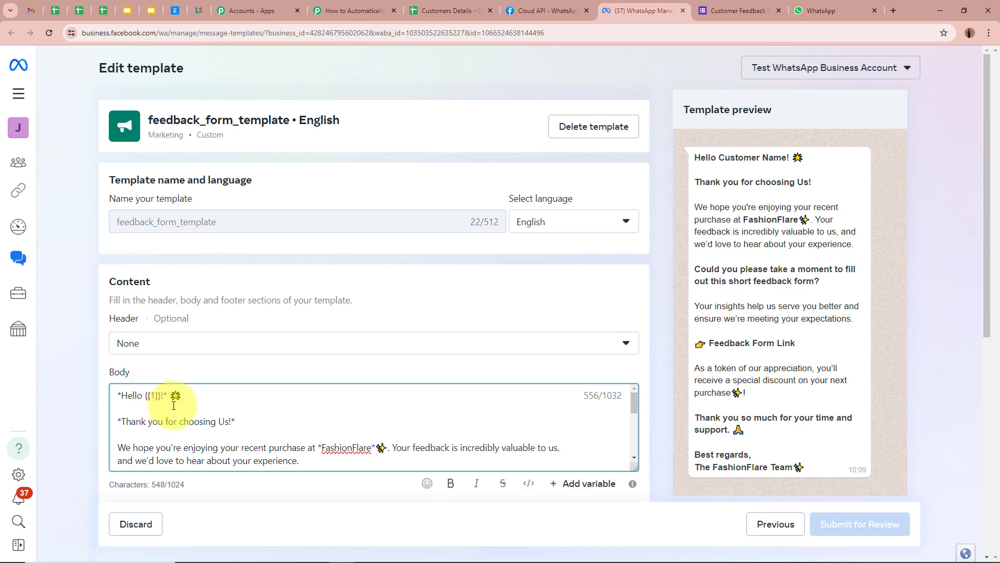
scroll(159, 398, down, 2)
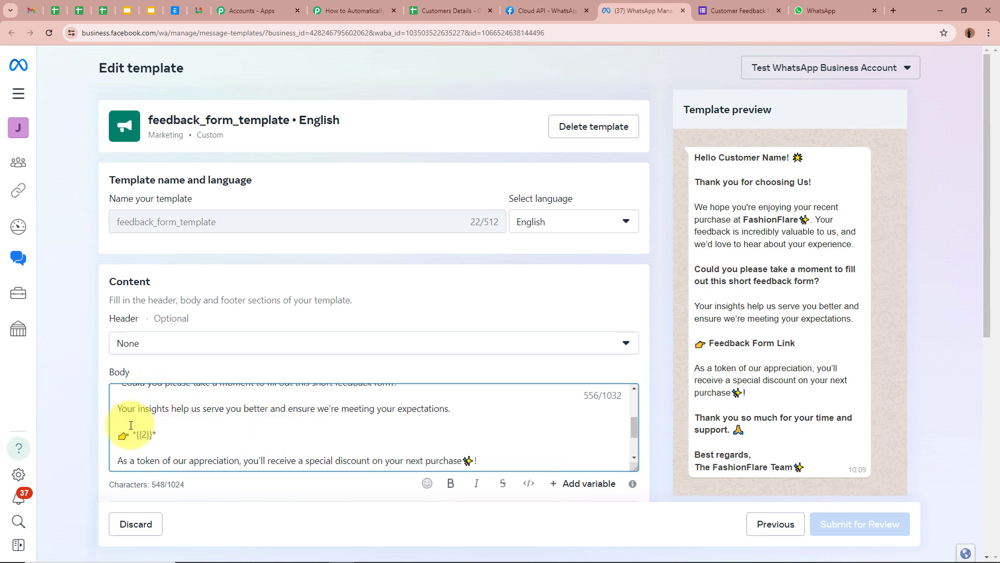
scroll(268, 421, up, 3)
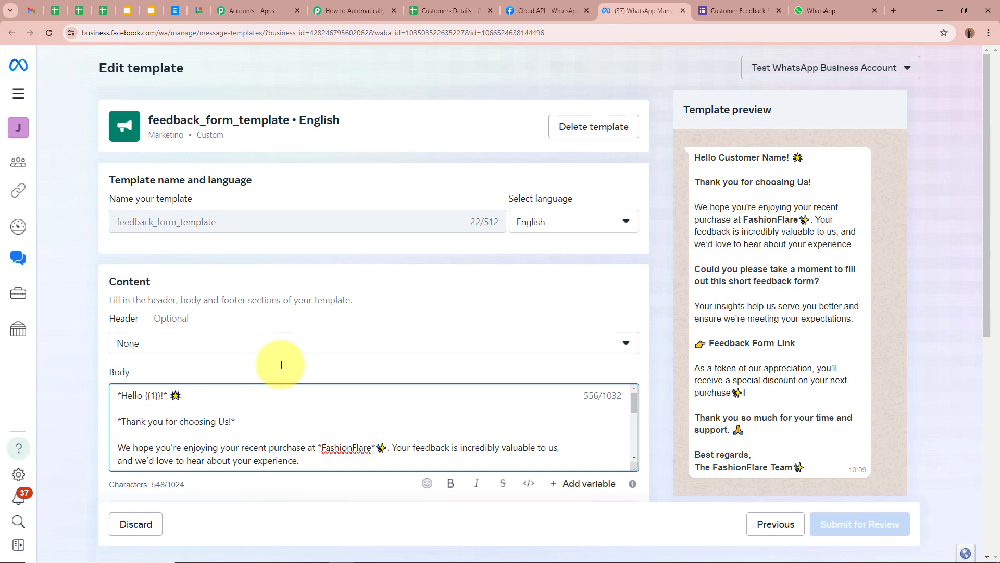
click(365, 11)
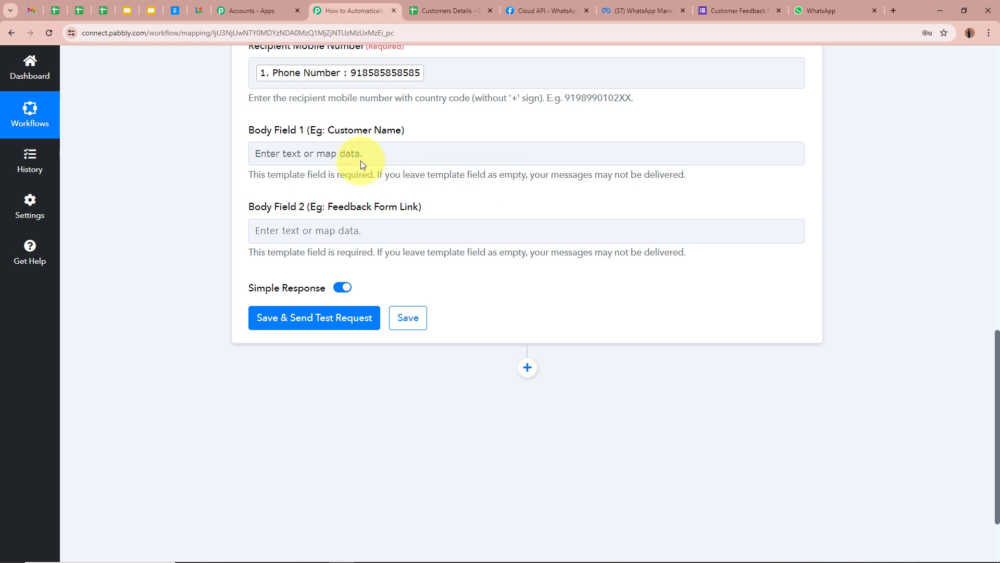
- Map the sheet's First Name and Last Name into Body Field 1
drag(323, 131, 404, 131)
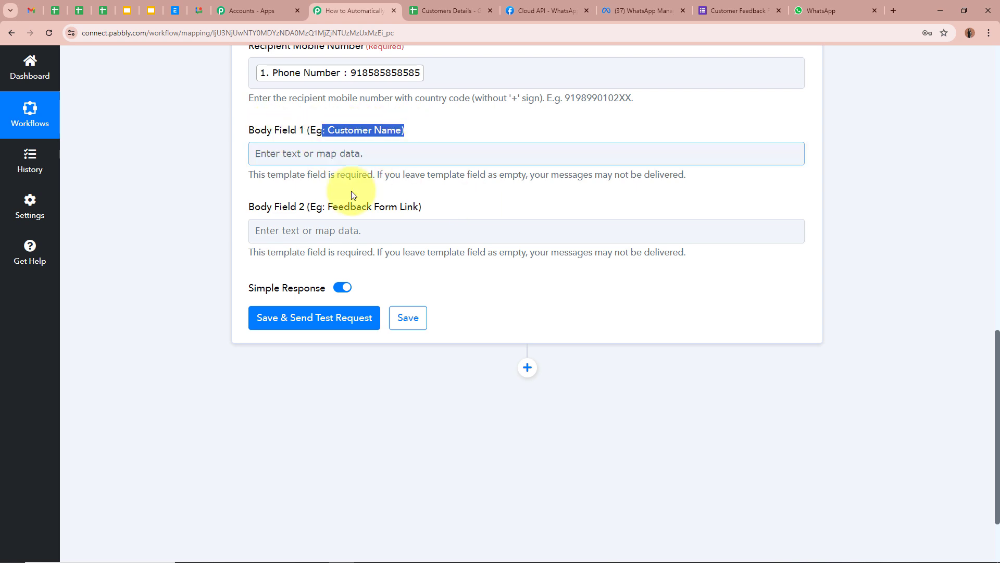
drag(334, 208, 423, 207)
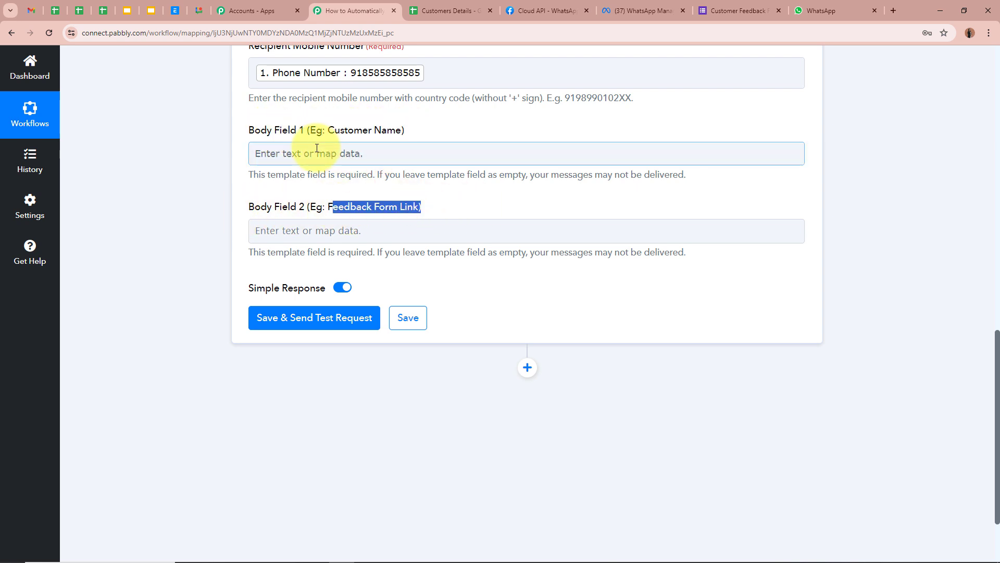
click(315, 149)
click(459, 256)
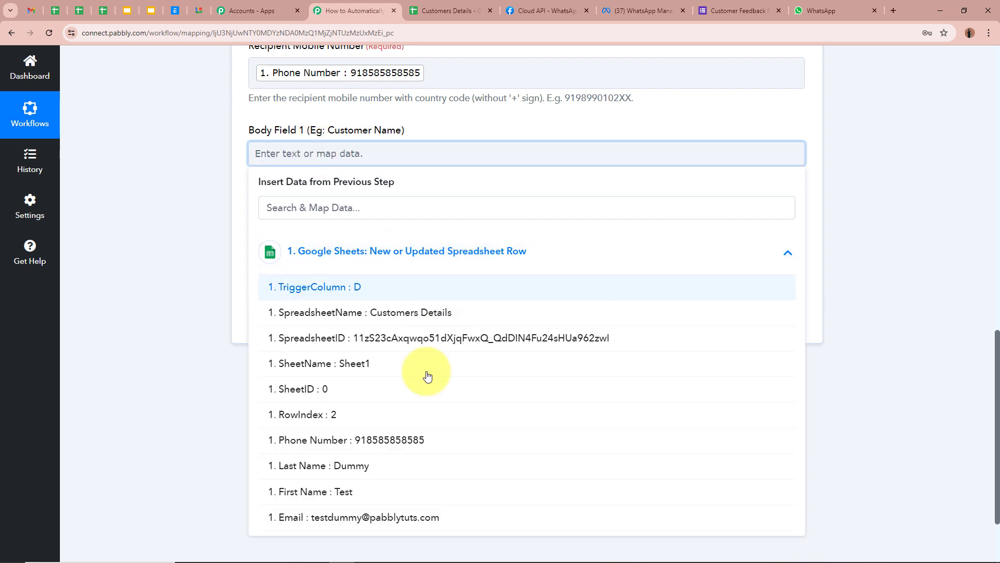
scroll(417, 406, down, 2)
click(403, 403)
click(384, 374)
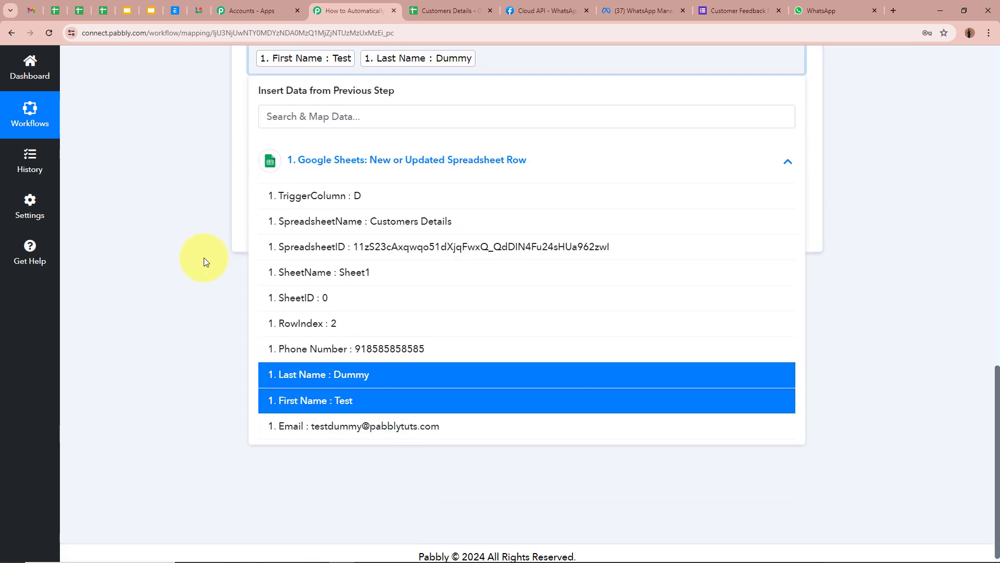
click(204, 257)
- Show the Customer Feedback Form's shareable link in the Google Forms Send dialog
scroll(294, 187, down, 1)
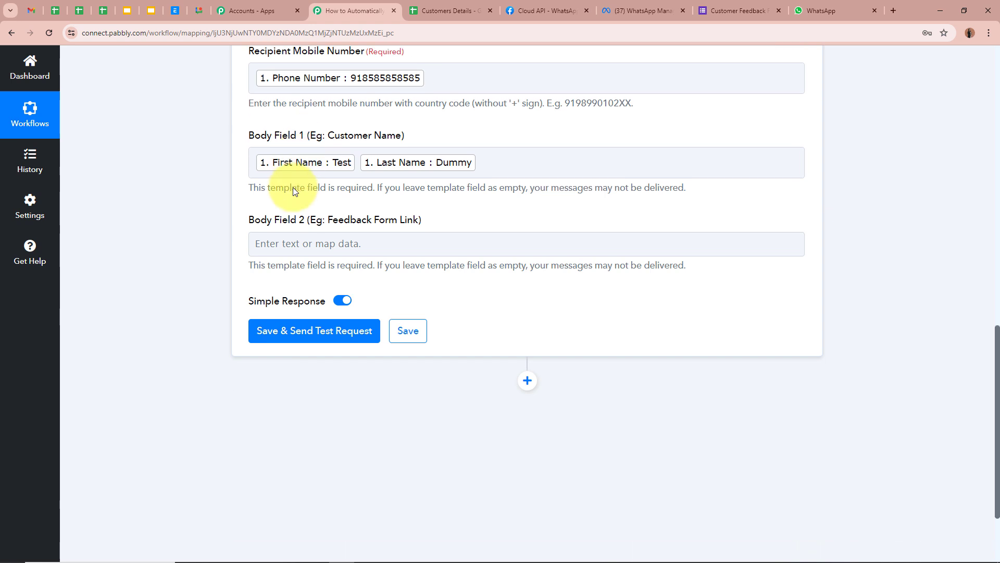
click(303, 241)
click(174, 243)
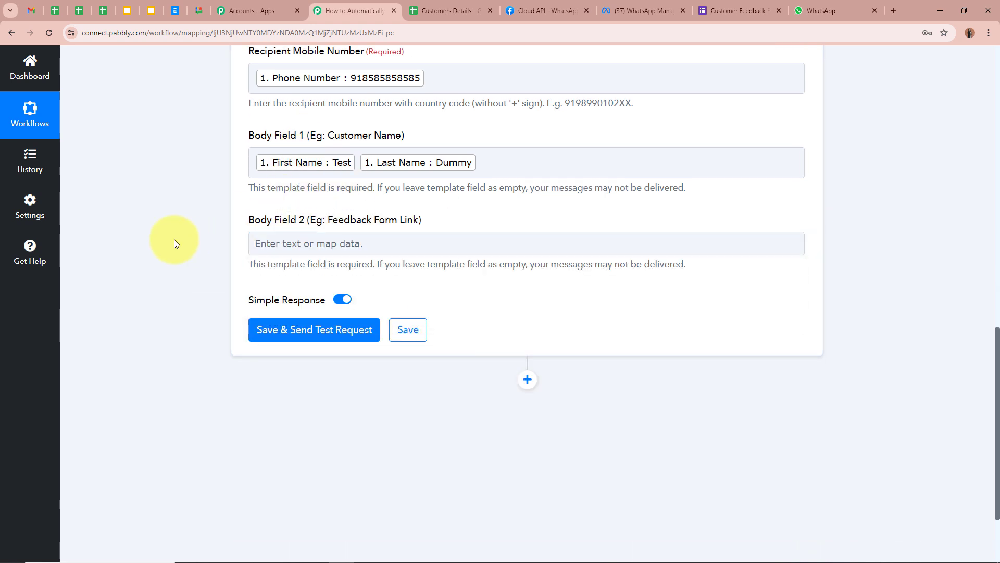
click(729, 11)
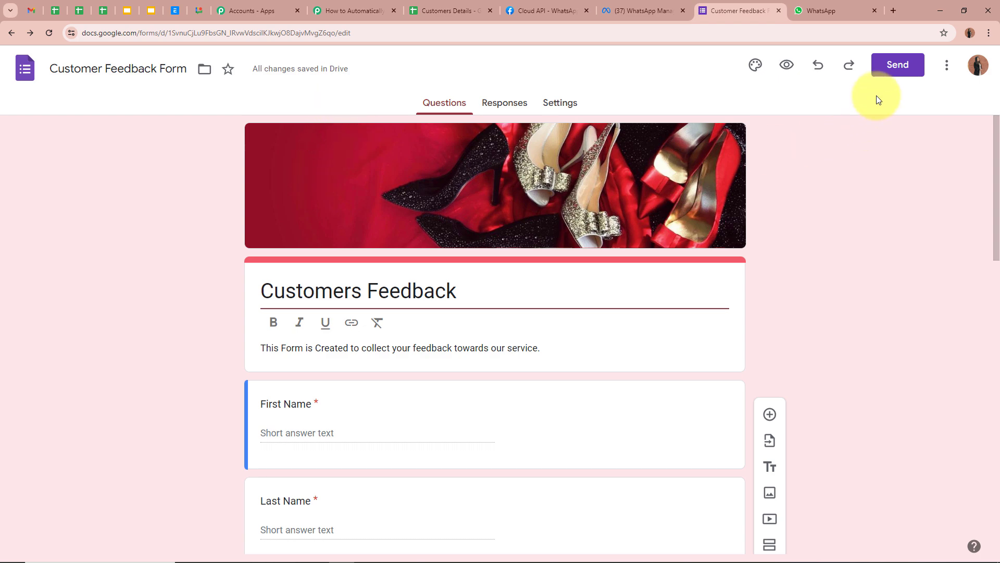
click(899, 66)
click(452, 189)
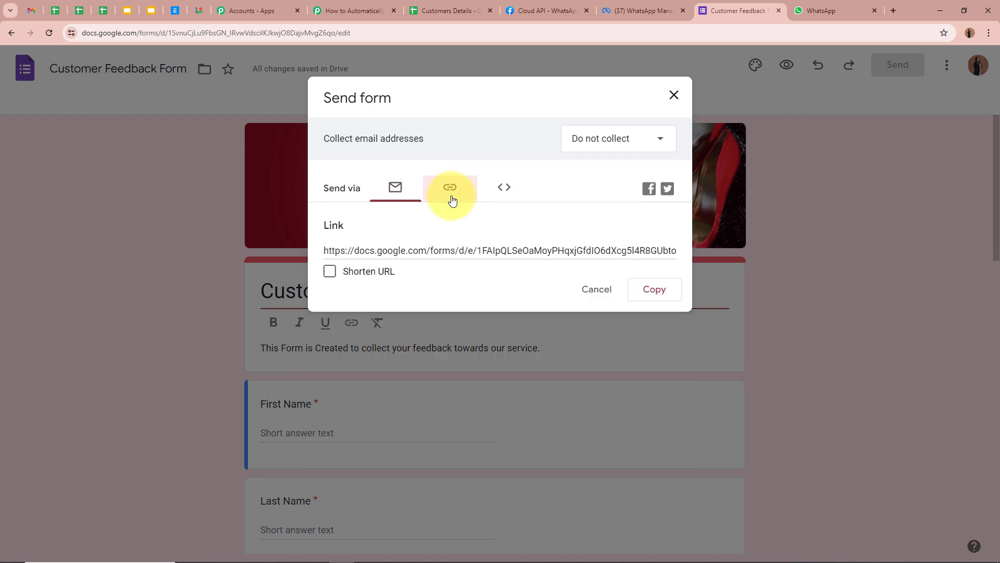
- Paste the copied Google Form link into Body Field 2
click(657, 290)
click(318, 4)
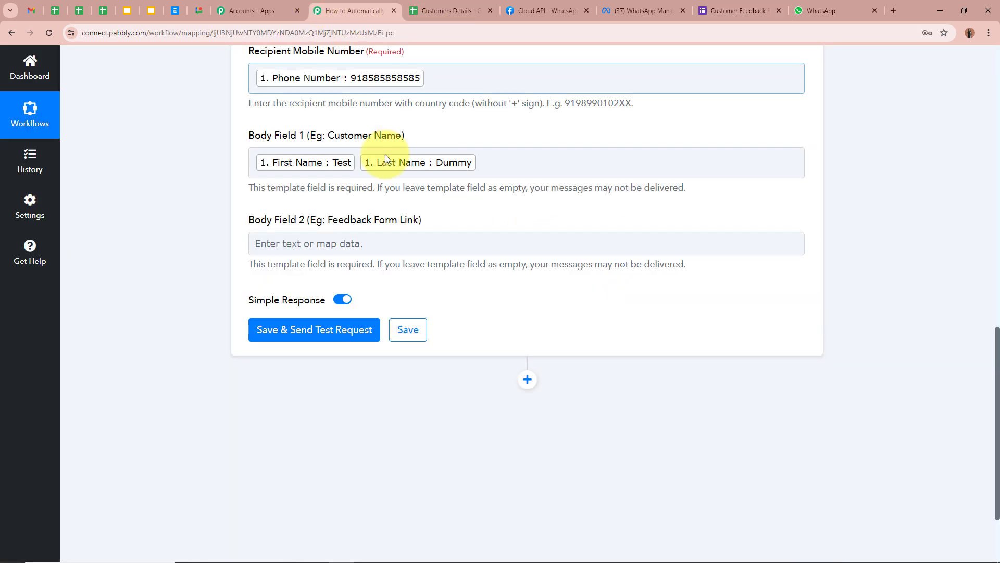
click(390, 244)
key(ctrl+v)
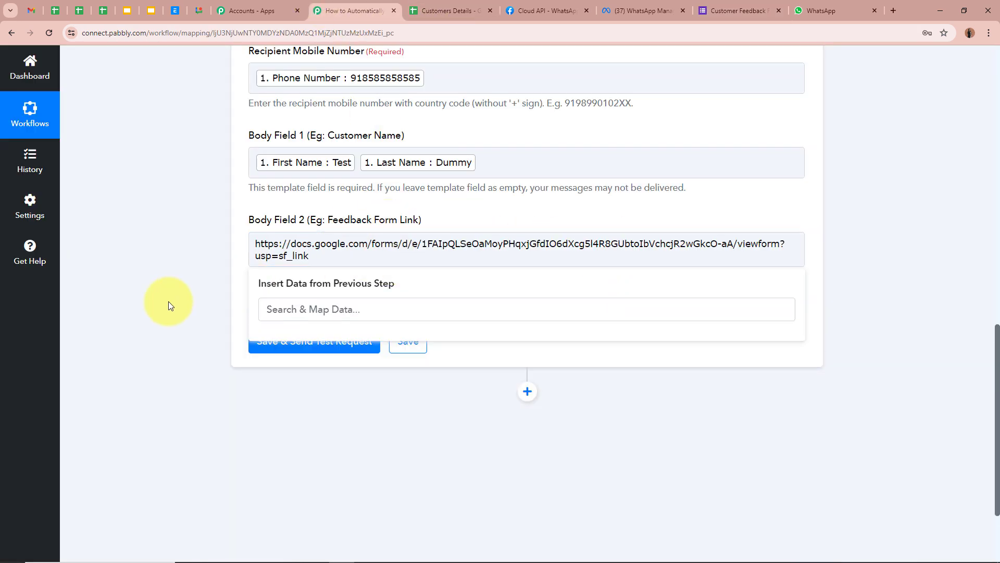
click(167, 302)
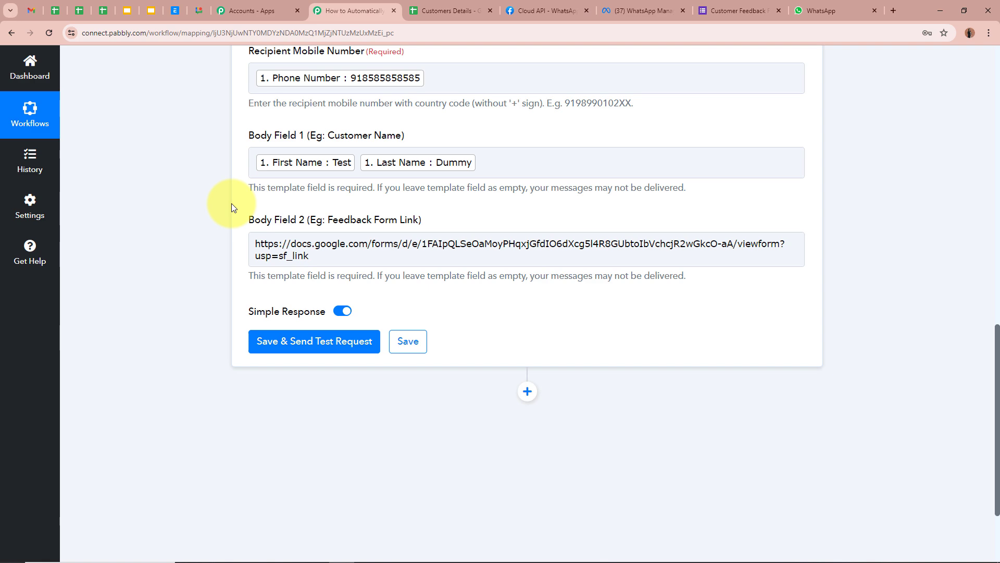
- Delete the mapped Phone Number chip from the Recipient Mobile Number field
scroll(232, 207, up, 3)
scroll(233, 208, down, 3)
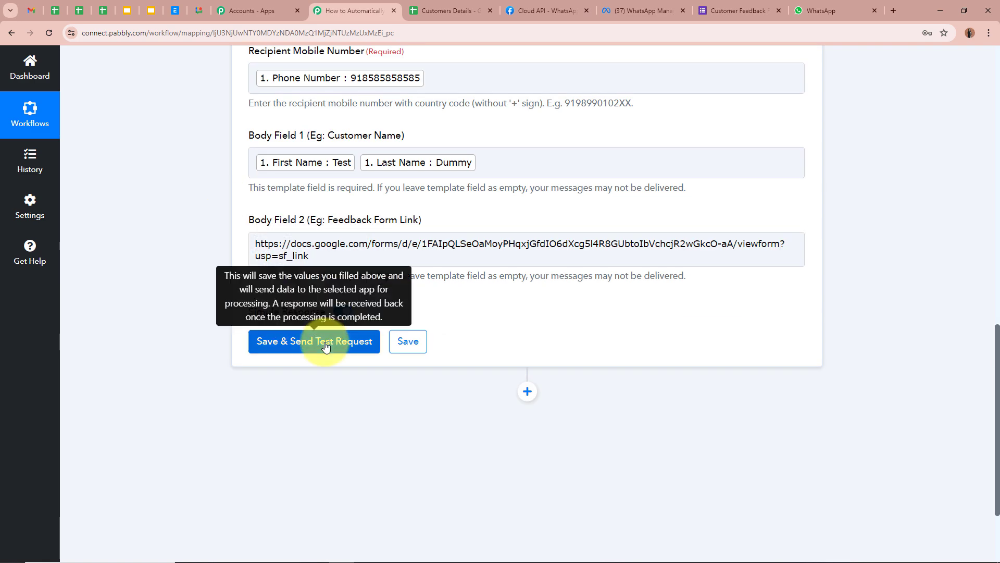
scroll(325, 346, up, 2)
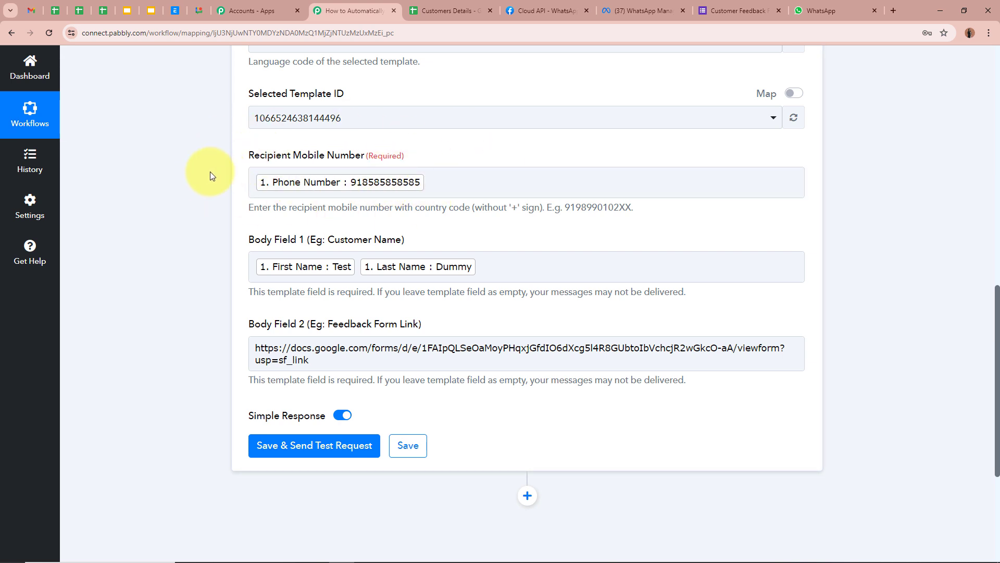
click(515, 183)
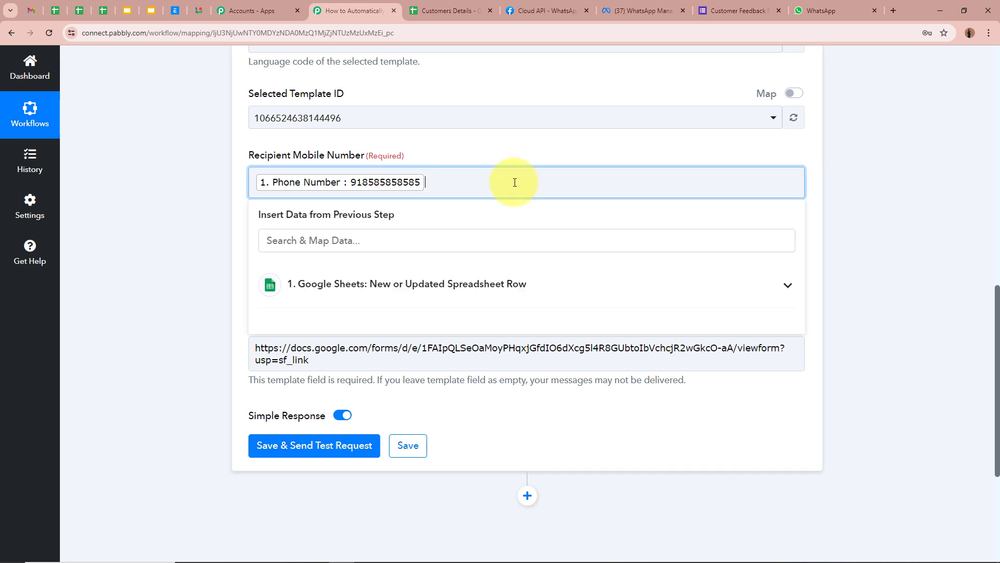
key(BackSpace)
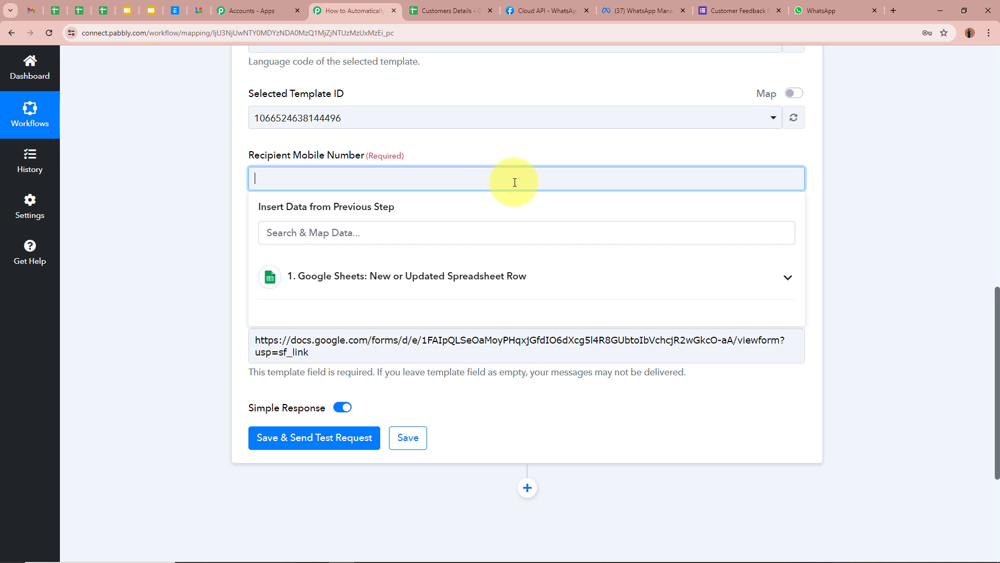
click(131, 301)
scroll(130, 301, down, 5)
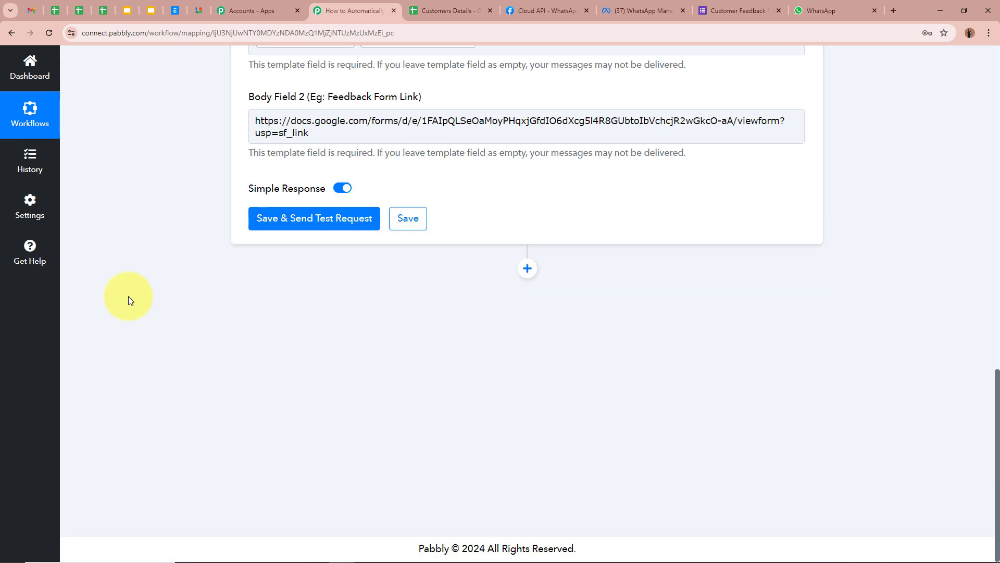
- Save and send a test request, confirming the Message Status is accepted
click(322, 221)
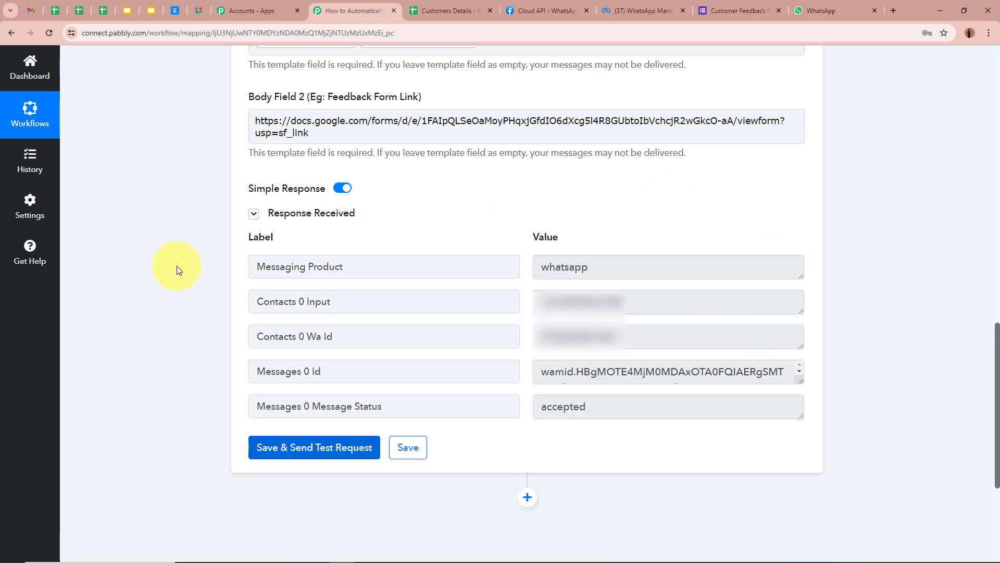
drag(312, 407, 445, 402)
click(210, 357)
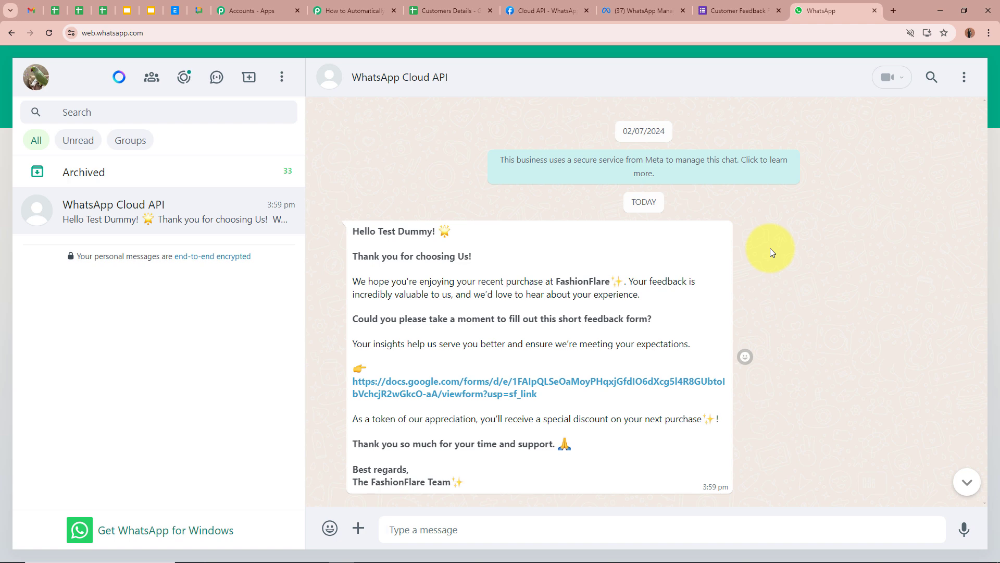
- Check the message's personalised greeting against the name cells A2 and B2 in Customers Details
drag(352, 231, 433, 232)
click(432, 232)
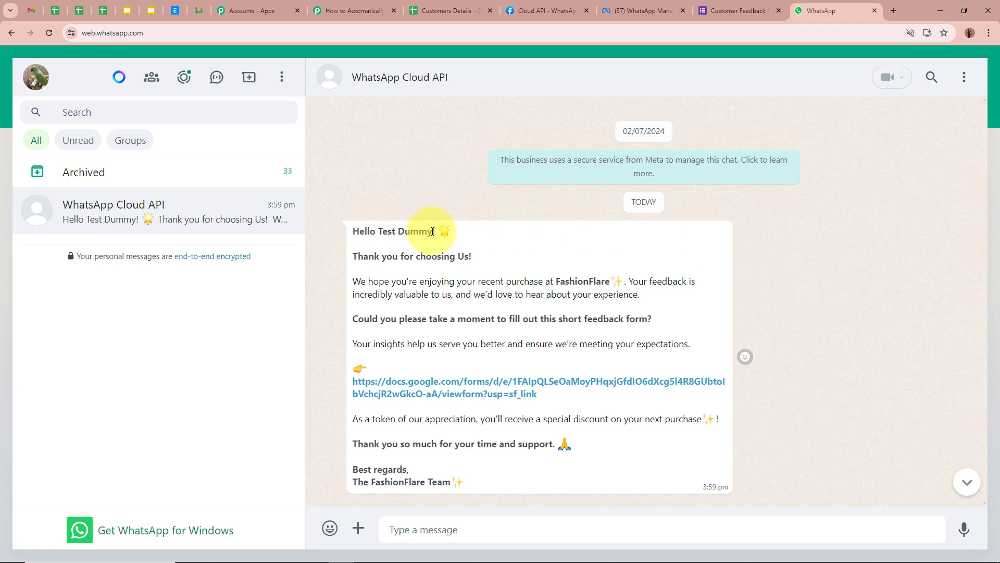
click(423, 10)
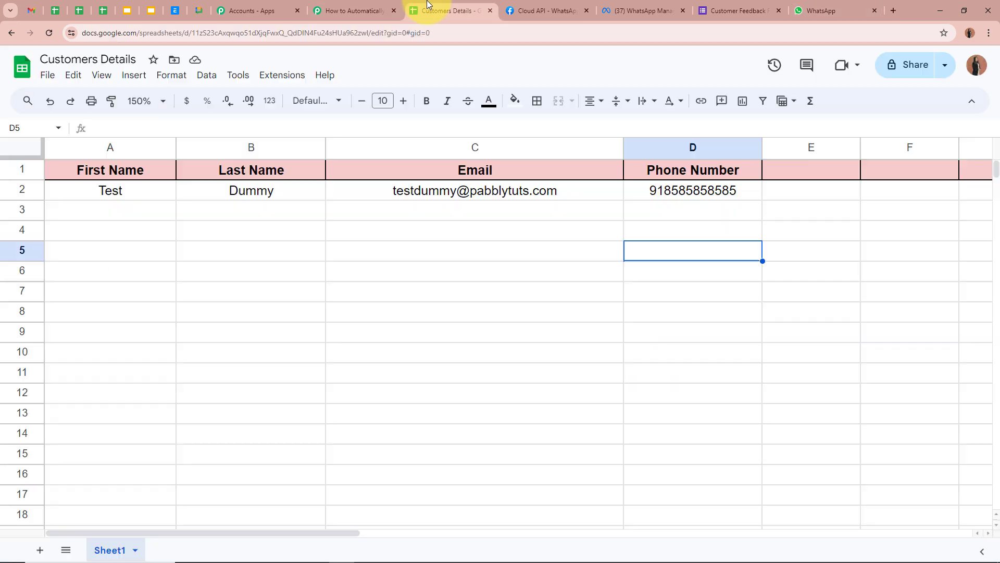
click(112, 190)
click(276, 192)
click(842, 12)
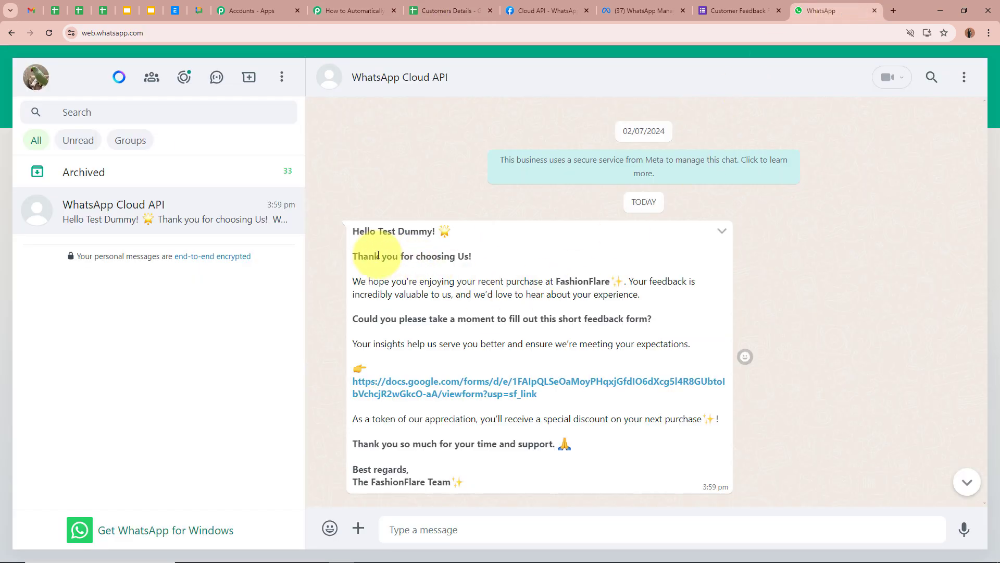
- Read through the FashionFlare message and open its docs.google.com feedback form link
drag(358, 256, 477, 257)
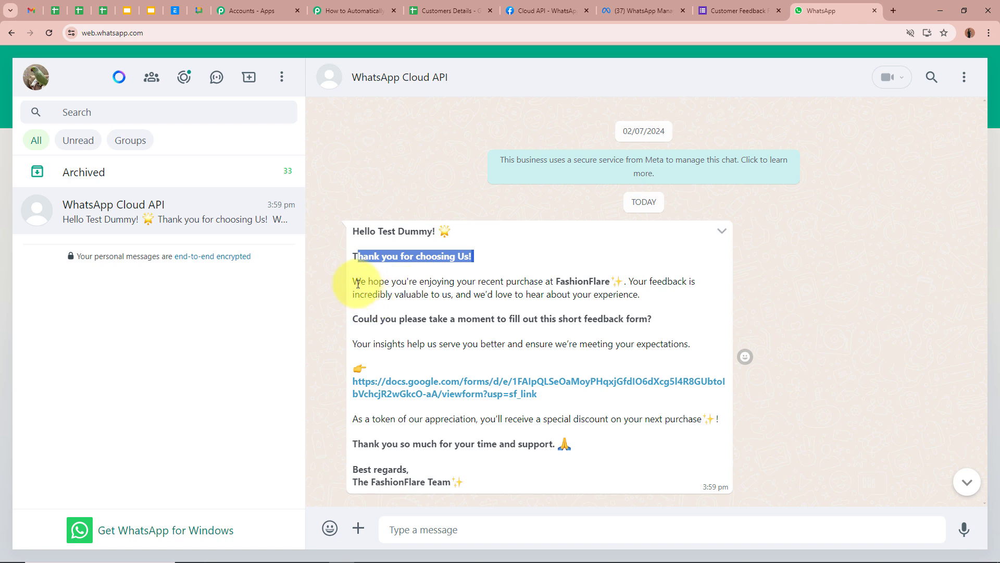
drag(357, 281, 593, 295)
click(605, 282)
drag(359, 318, 648, 319)
drag(352, 344, 681, 340)
click(681, 340)
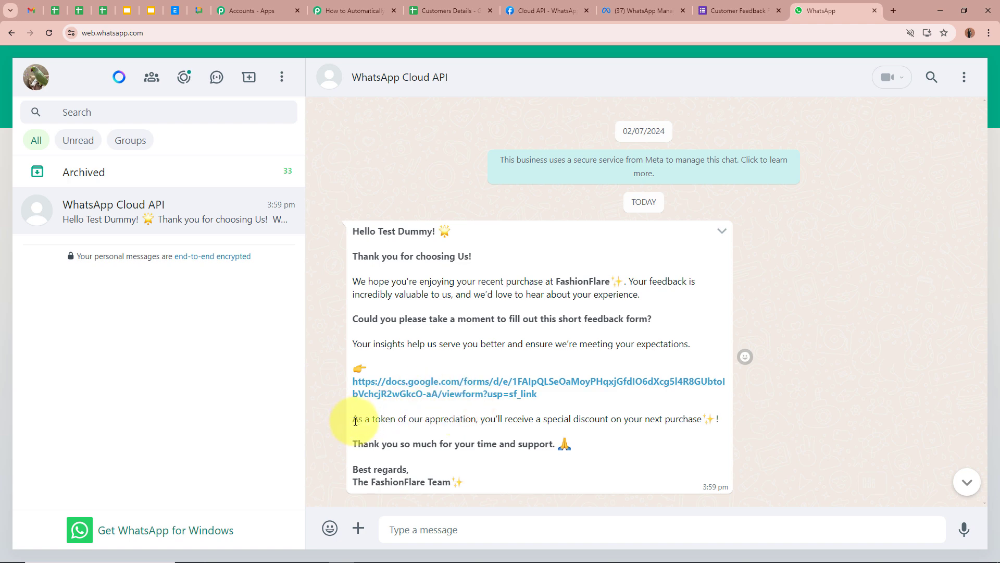
drag(355, 421, 696, 419)
drag(358, 440, 553, 443)
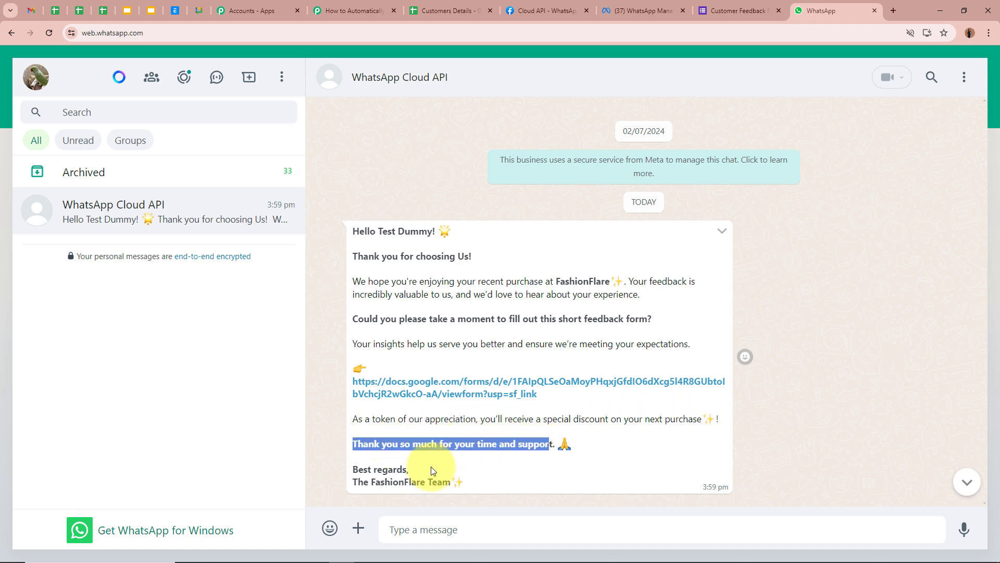
drag(358, 480, 452, 482)
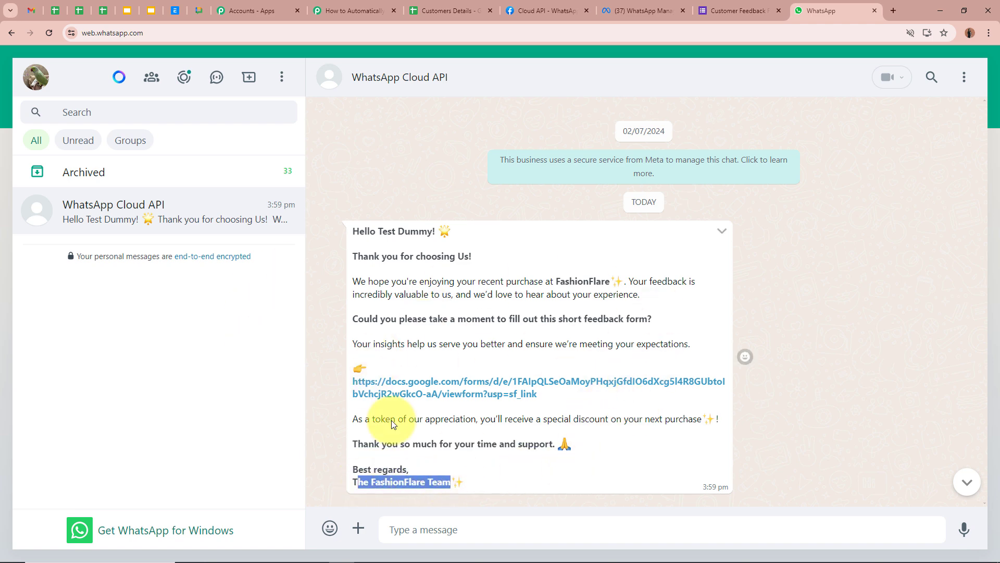
click(441, 384)
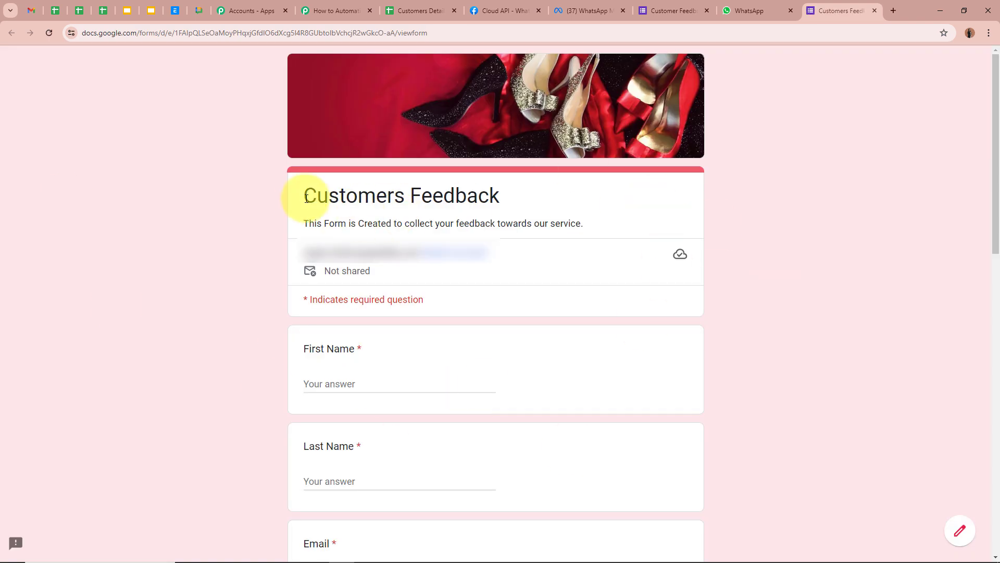
- Review the Customers Feedback form's title and questions, then close the form's tab
drag(306, 197, 500, 197)
click(223, 239)
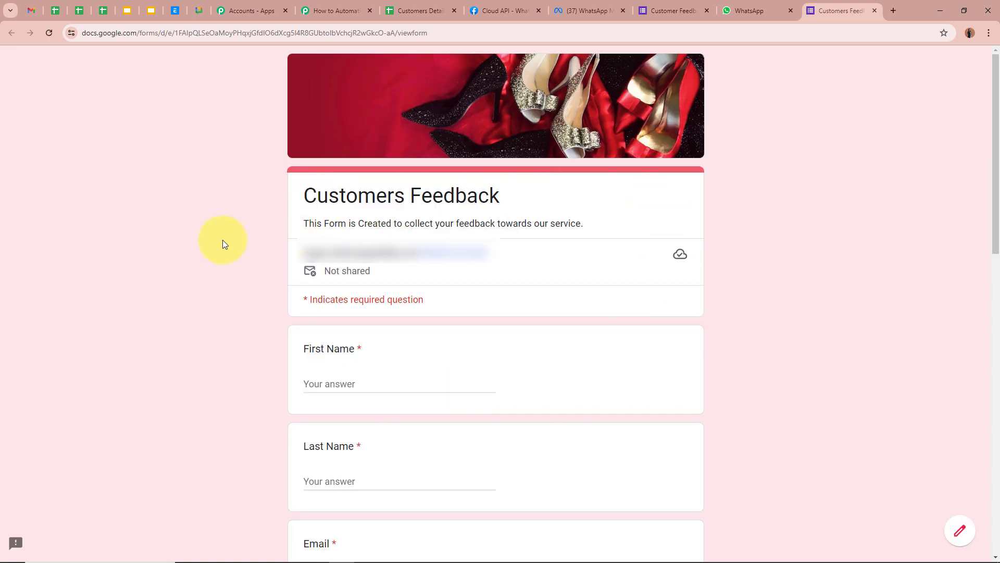
scroll(429, 335, down, 6)
scroll(667, 335, down, 5)
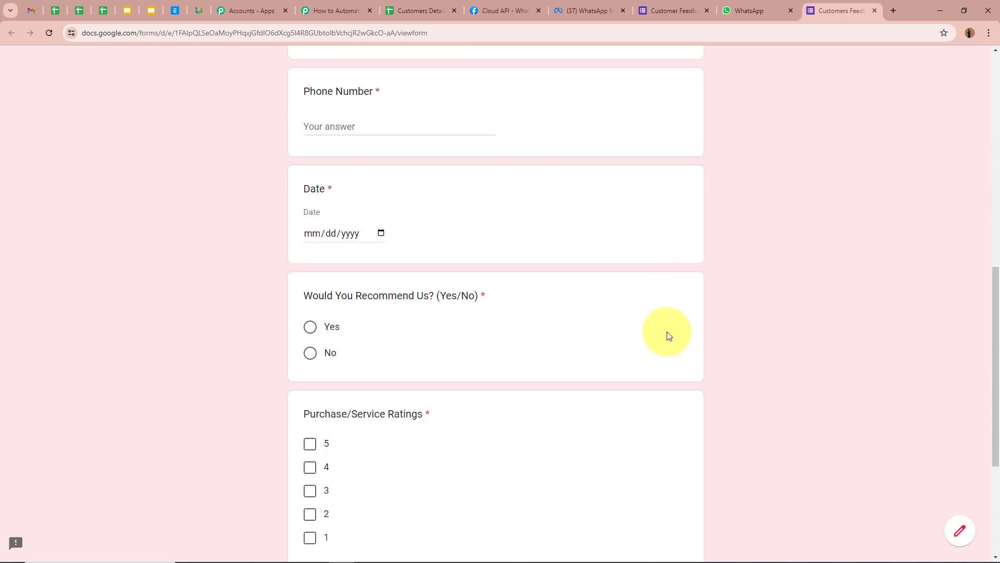
scroll(669, 335, down, 3)
scroll(669, 335, up, 6)
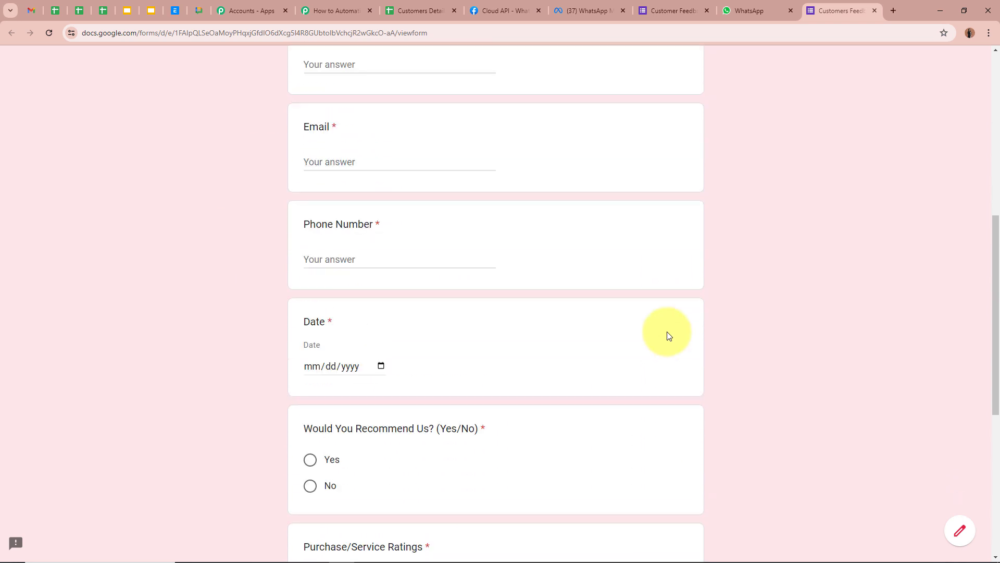
click(874, 11)
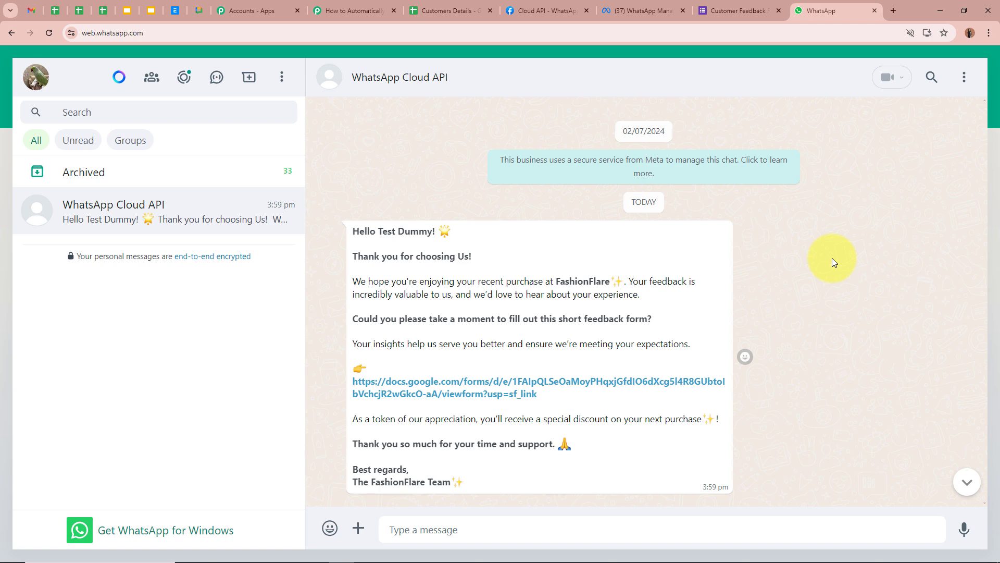
- Bring up the Customers Details sheet and select row 3 for the second customer
click(440, 10)
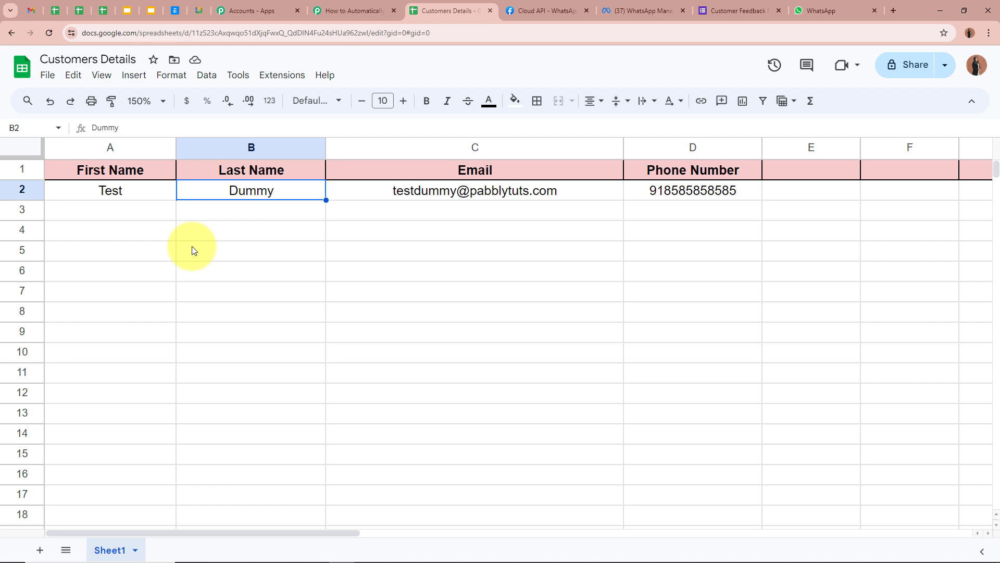
click(807, 11)
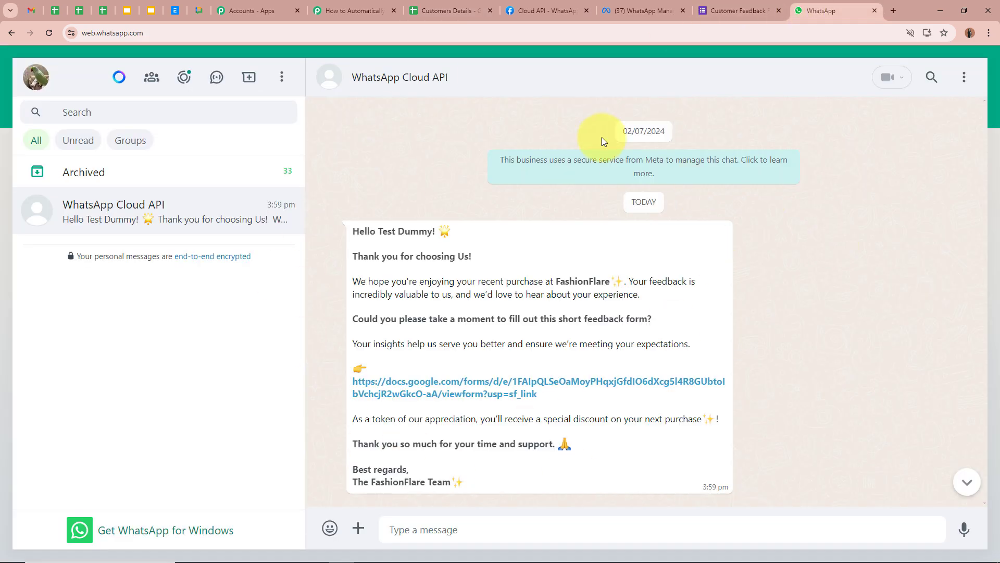
click(416, 10)
click(131, 215)
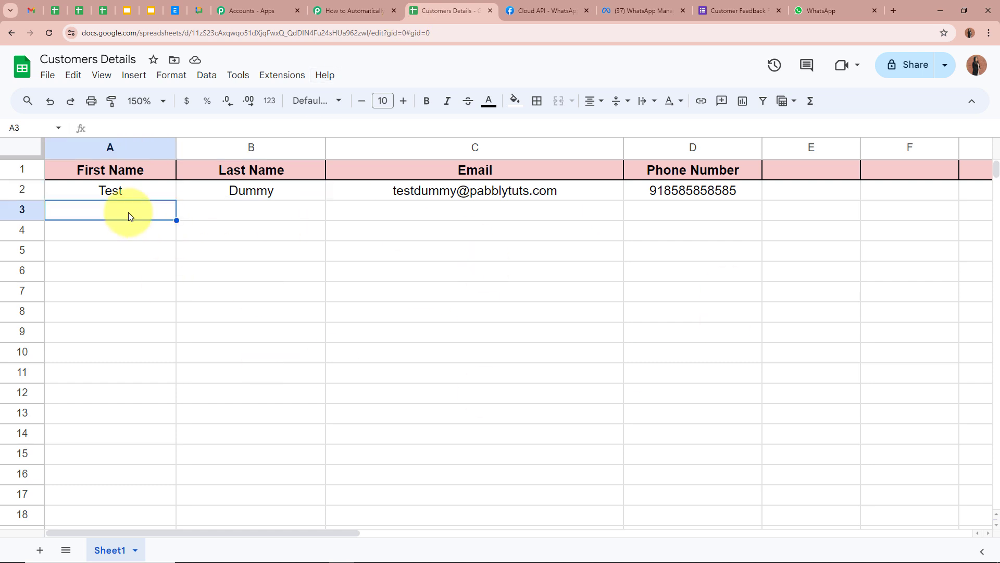
click(131, 233)
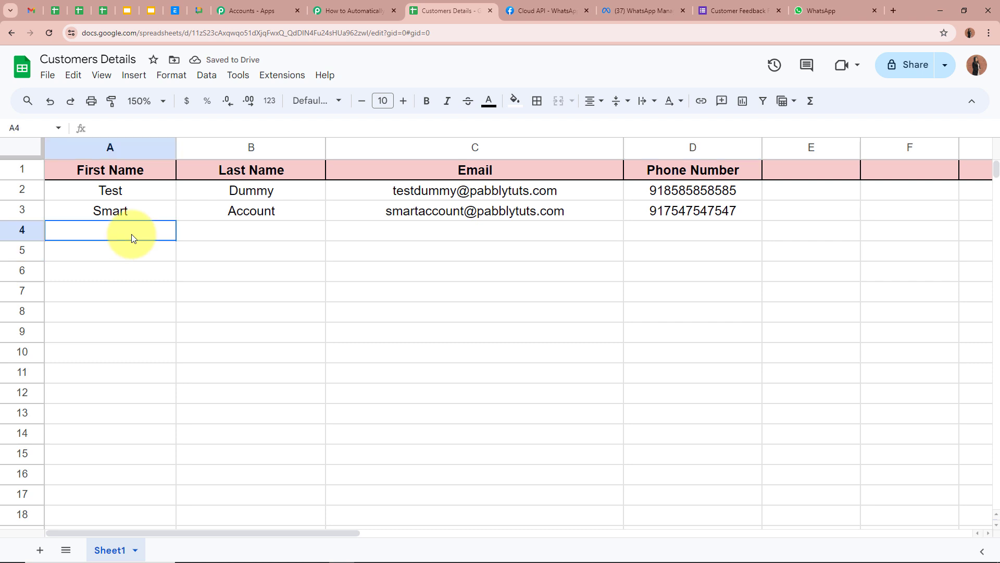
- Check the new customer's first name, last name, email and phone number in A3:D3
click(158, 215)
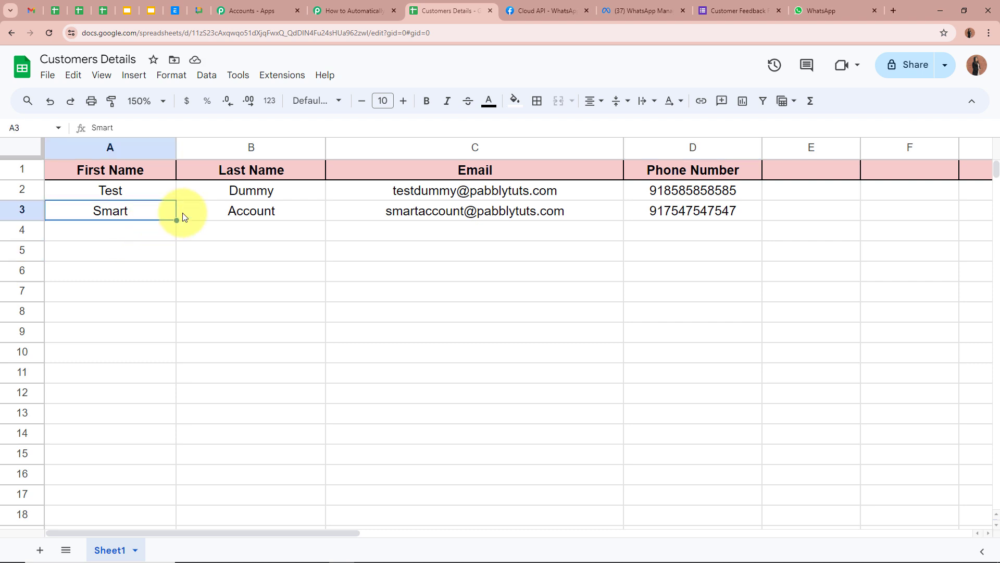
click(218, 210)
click(379, 209)
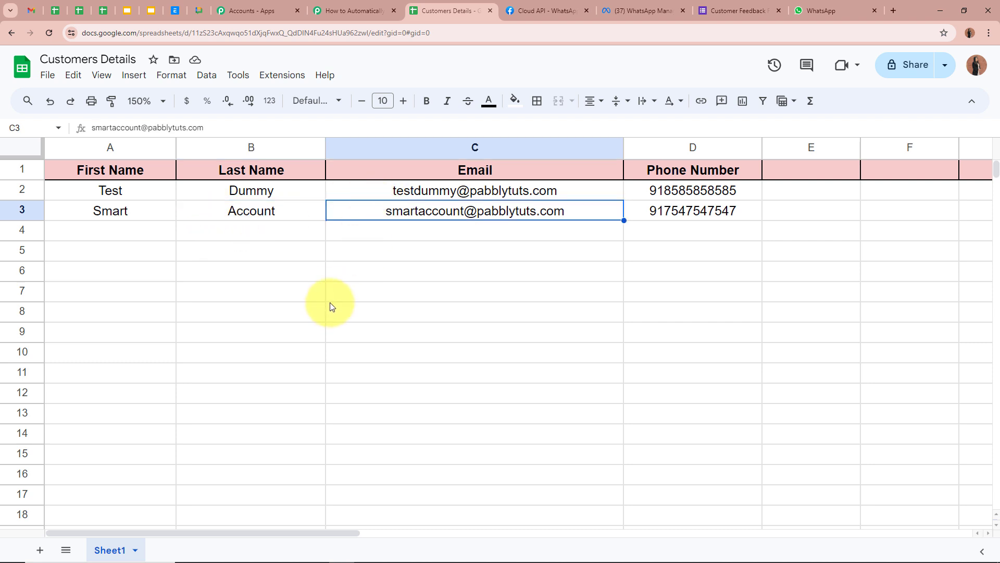
click(652, 214)
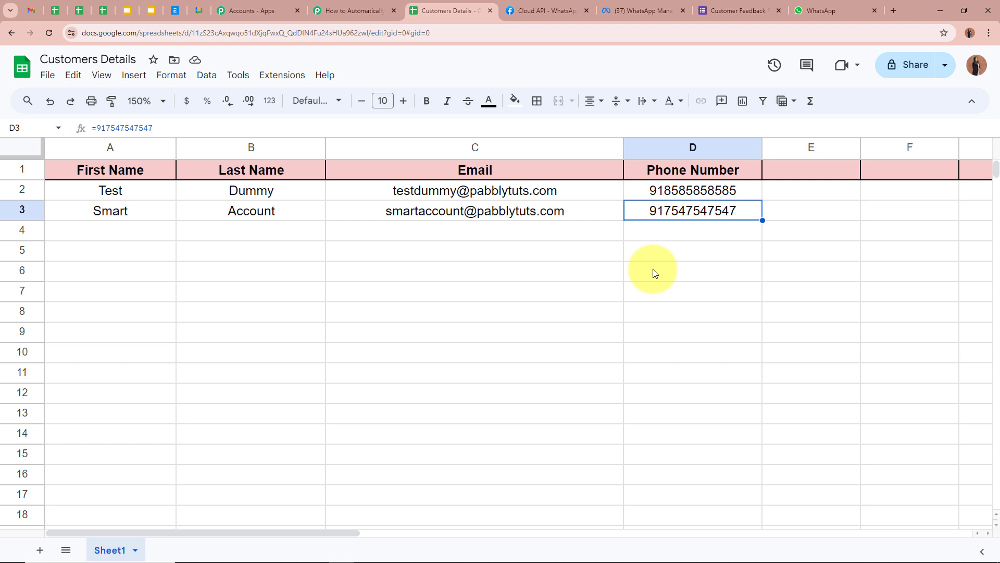
click(781, 236)
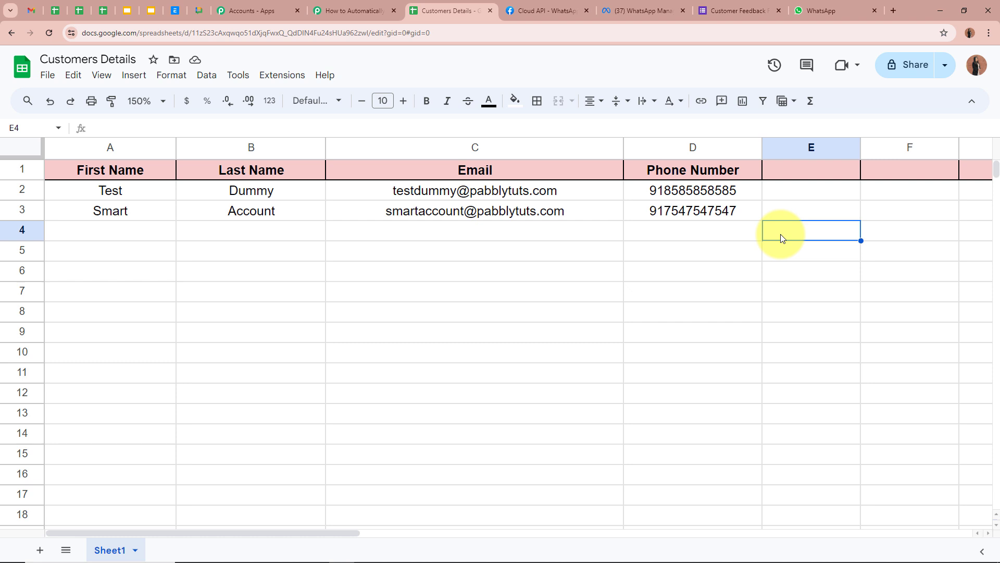
click(112, 211)
- Confirm the new 4:03 pm message greets the customer named in row 3 of the sheet
click(208, 213)
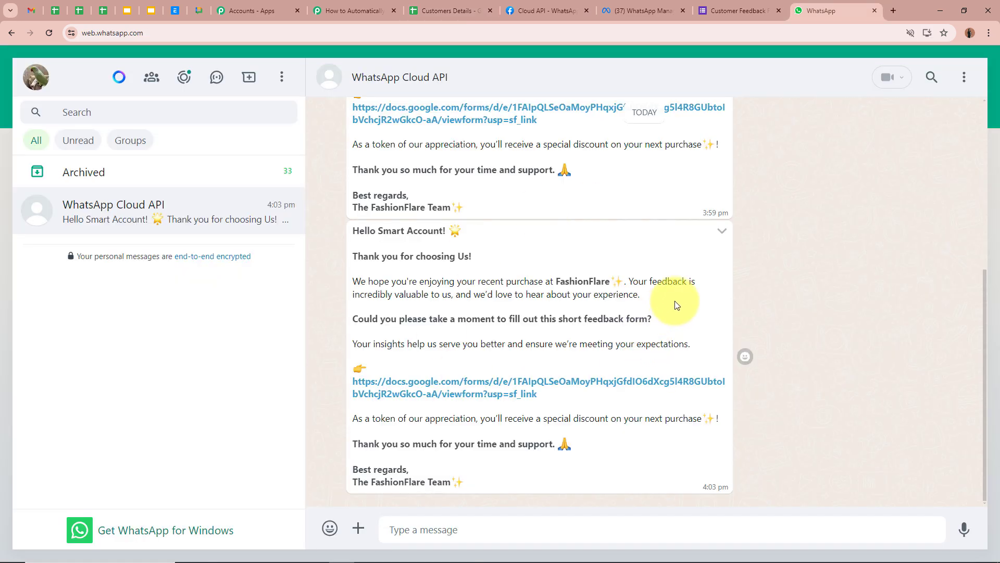
drag(354, 231, 443, 231)
click(392, 232)
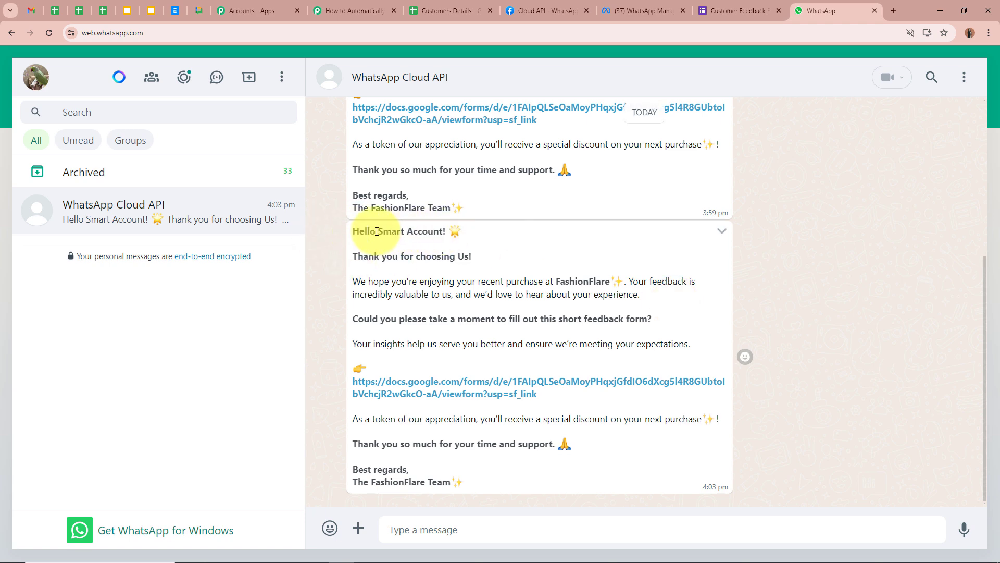
drag(377, 233, 461, 238)
click(449, 13)
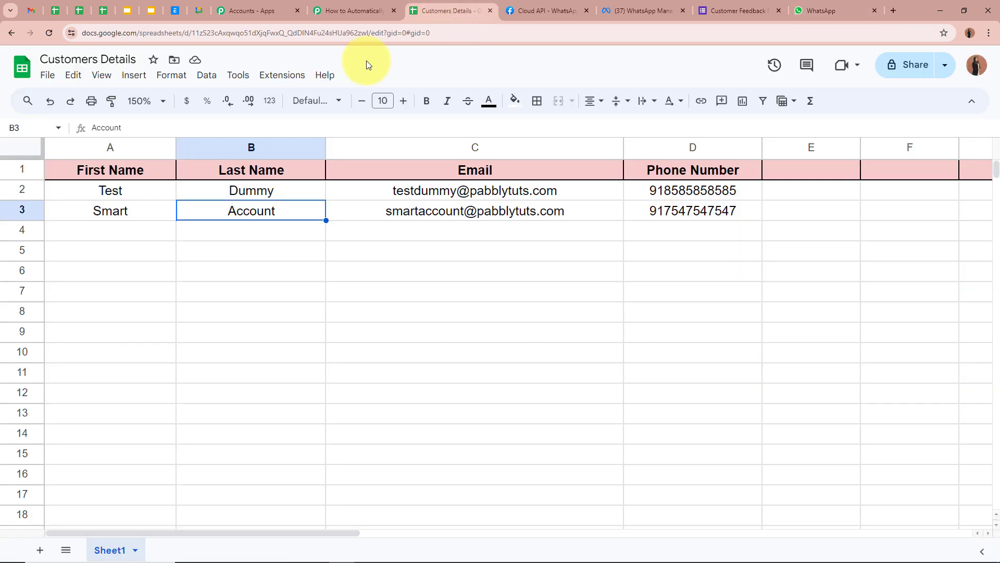
click(823, 11)
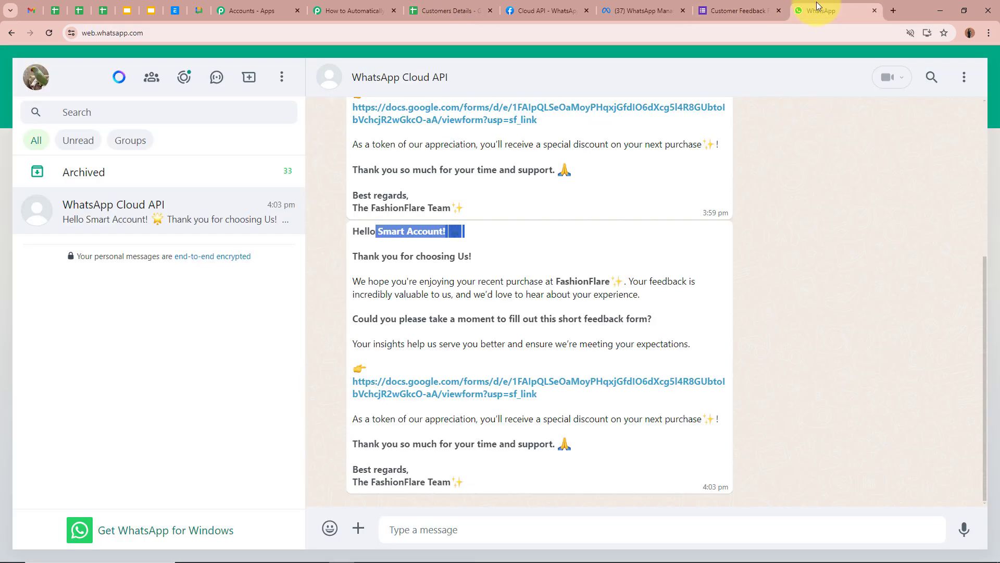
- Check the message's opening paragraph, then open and close its feedback form link
drag(359, 279, 461, 320)
click(461, 320)
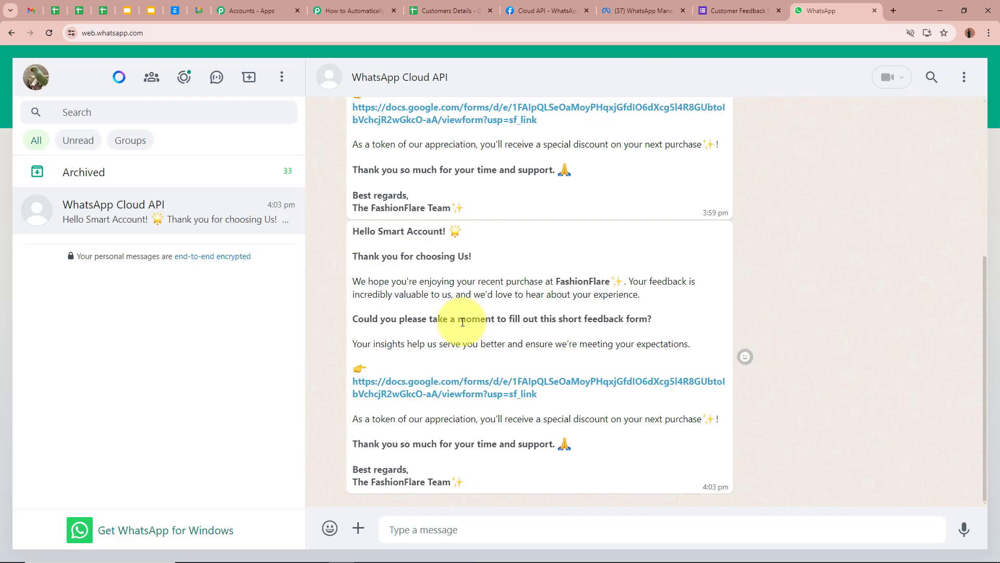
click(476, 381)
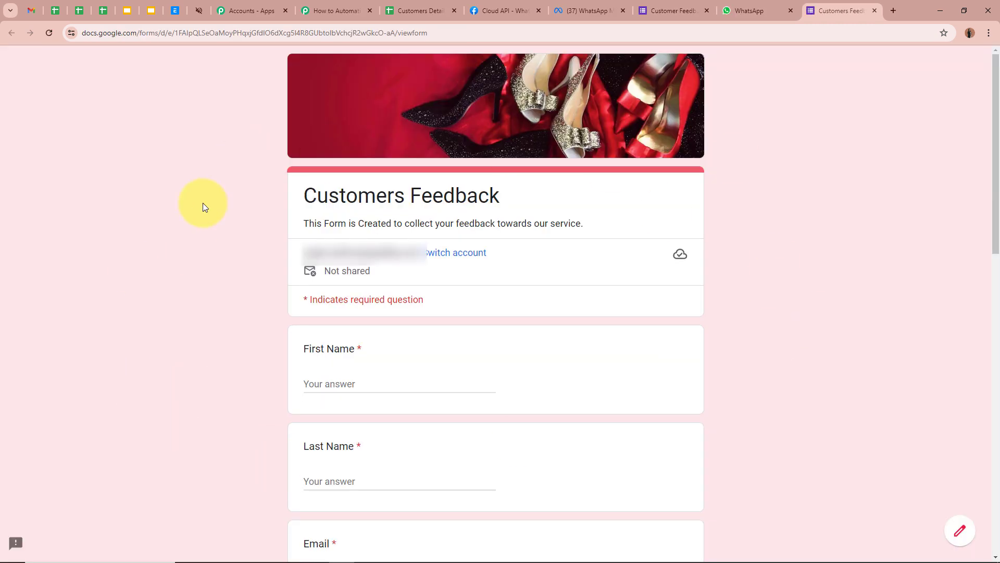
click(875, 11)
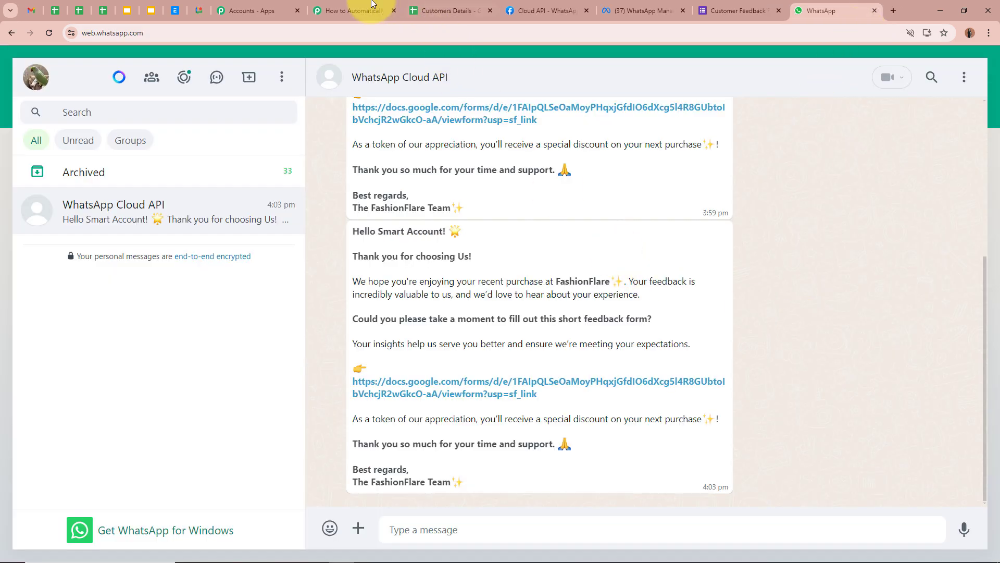
click(354, 10)
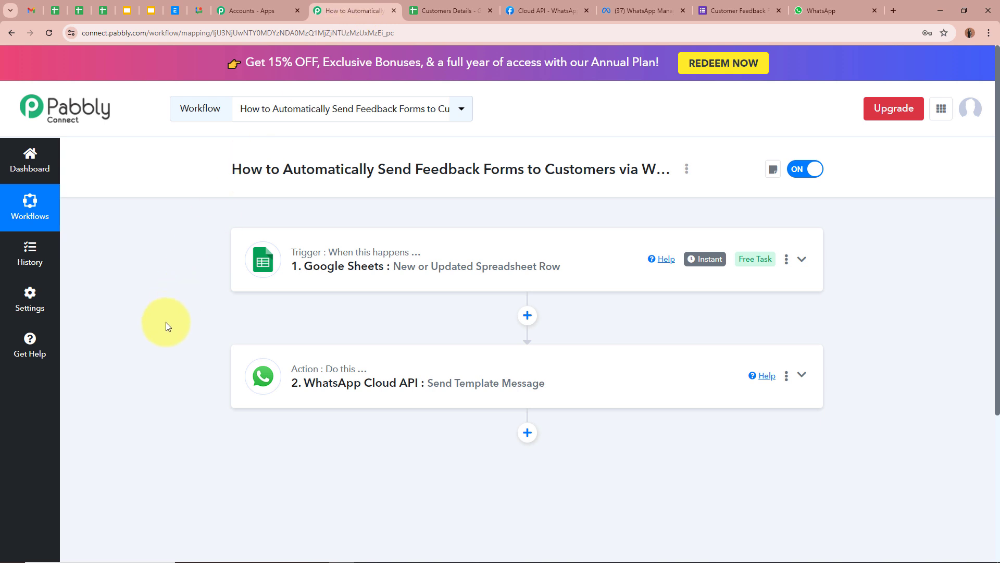